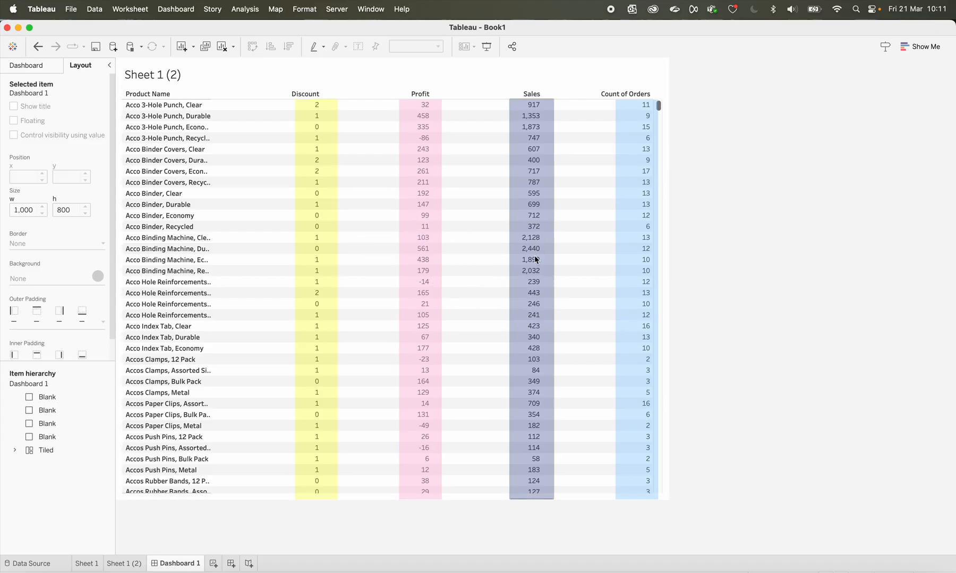
Review Sheet 1, the Orders data source and the duplicate worksheet Sheet 1 (2)
click(87, 564)
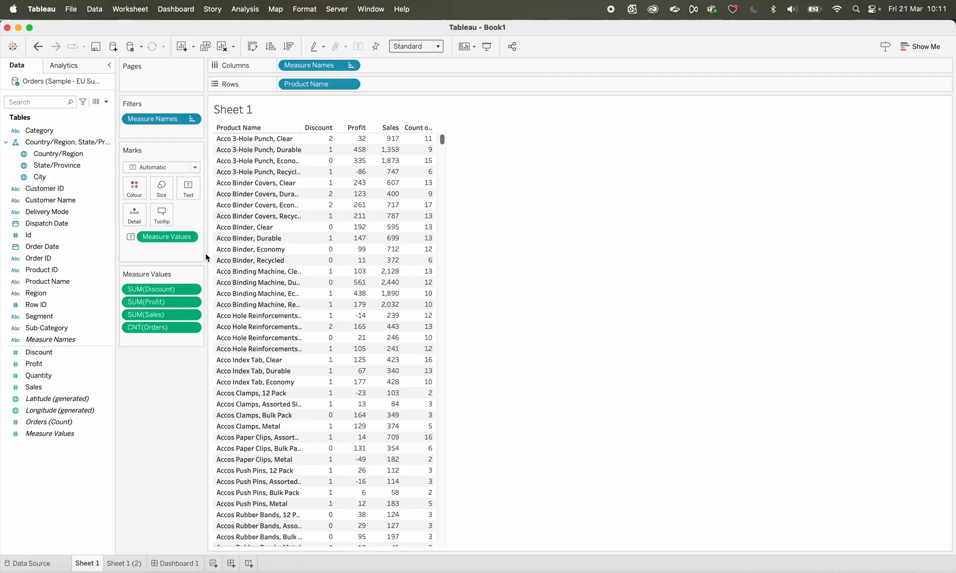
click(33, 565)
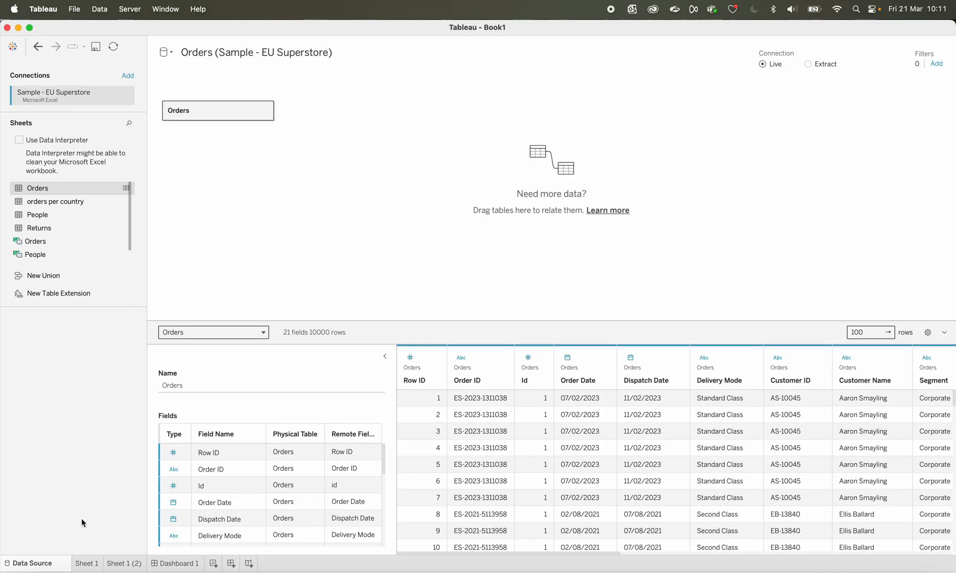
click(87, 565)
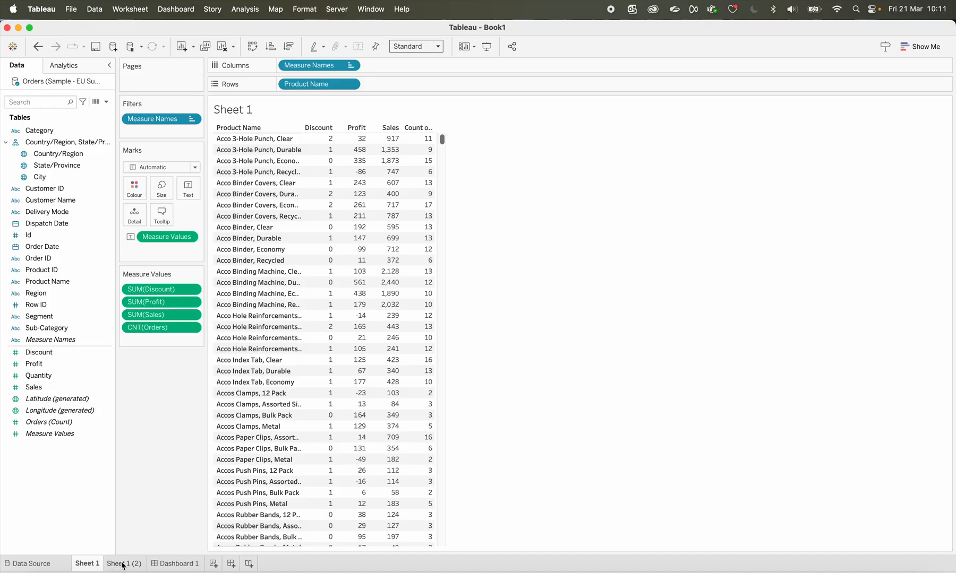
mouse_move(123, 566)
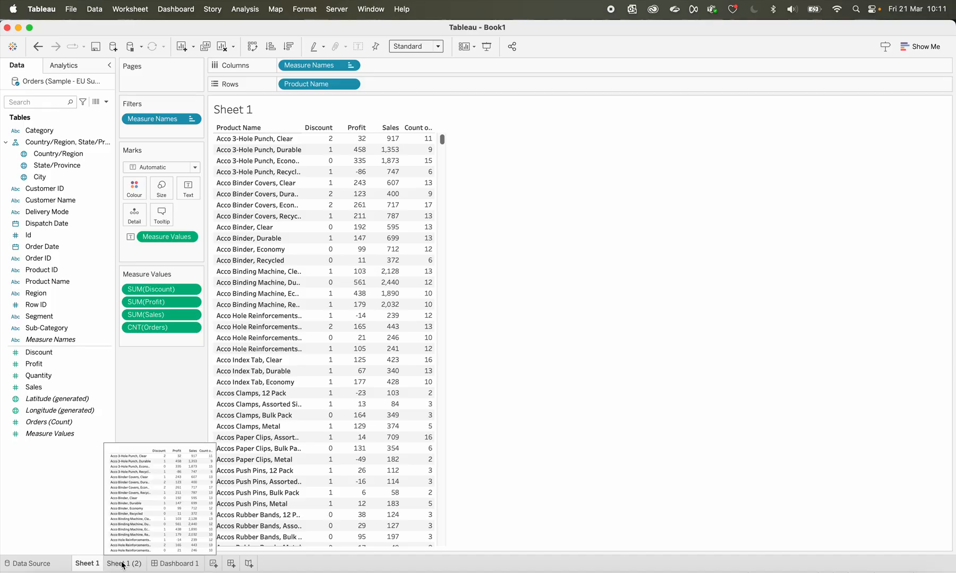
click(123, 566)
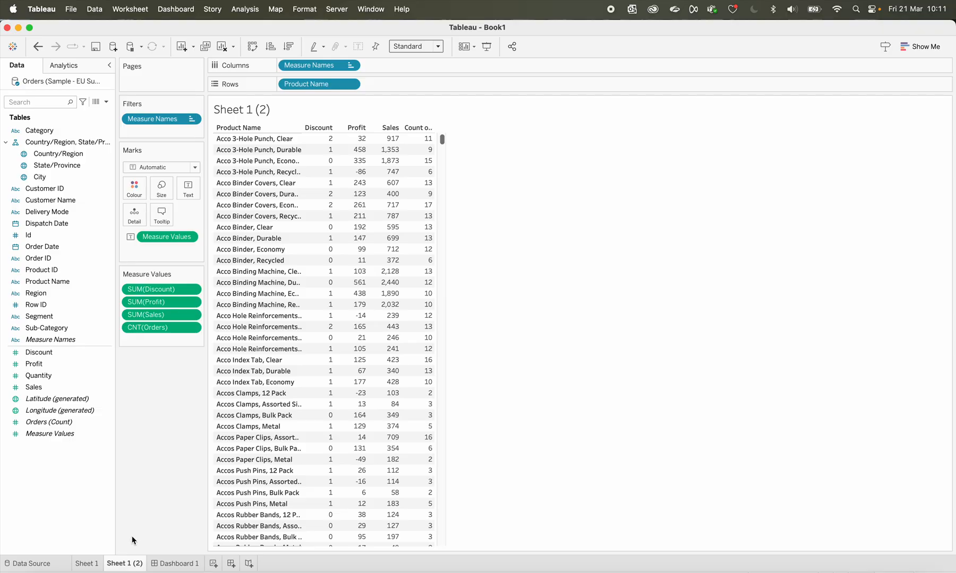
mouse_move(192, 566)
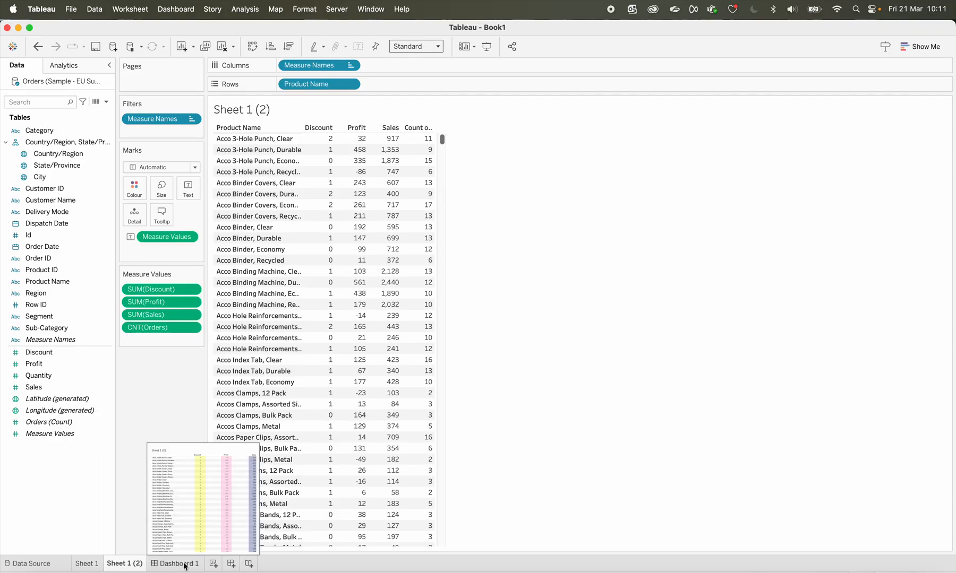
mouse_move(105, 566)
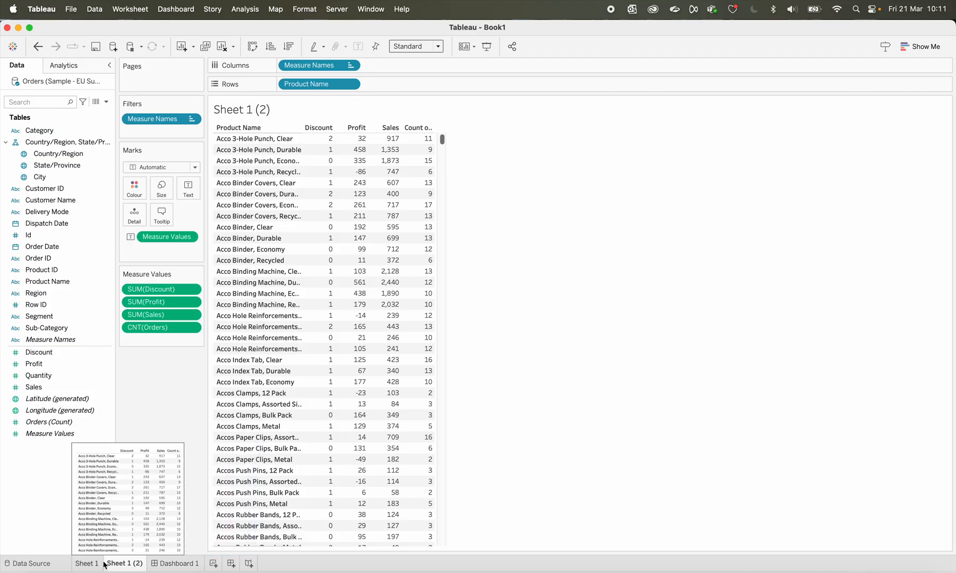
Create a worksheet with Product Name in rows and the measures Discount, Profit, Quantity and Orders (Count), ordered with the order count last
click(213, 564)
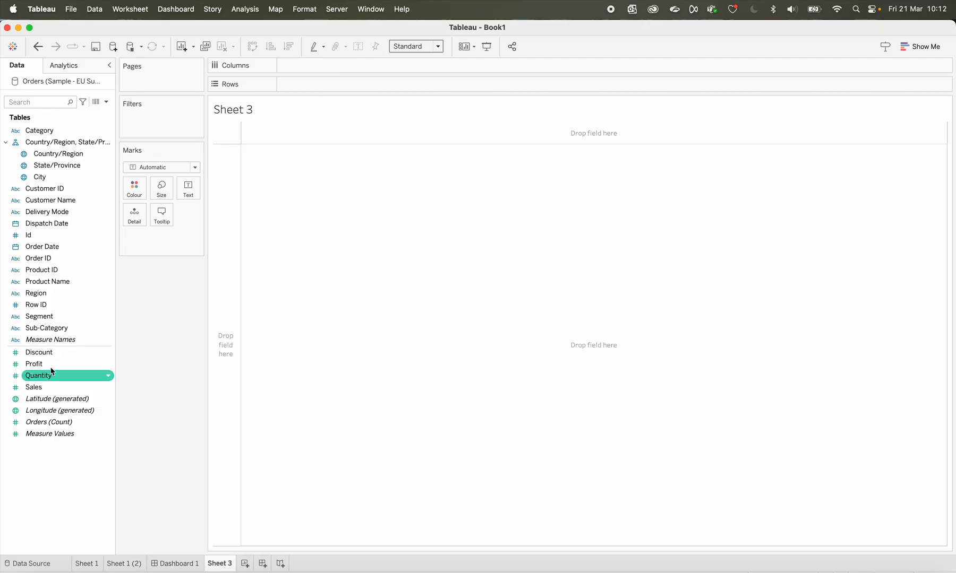
double_click(61, 285)
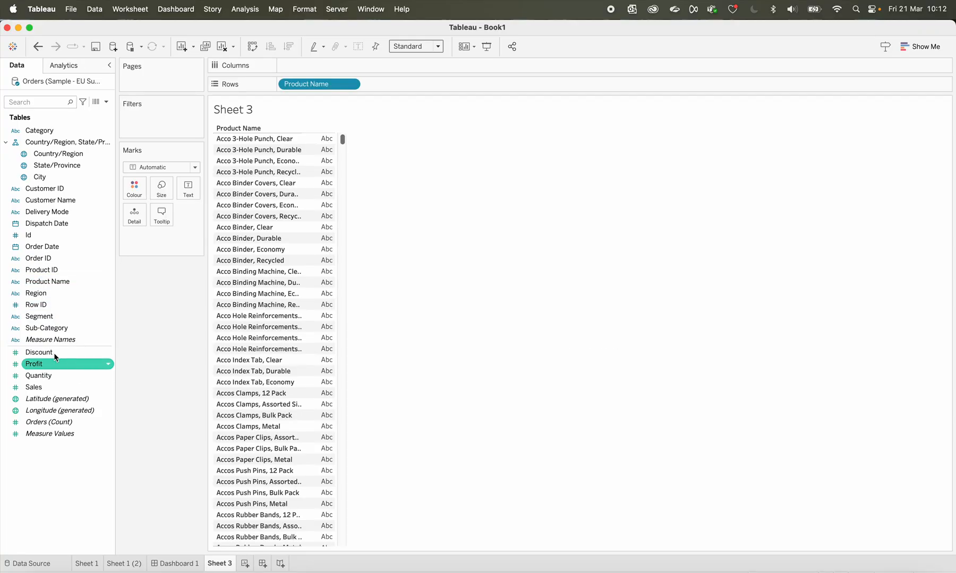
double_click(39, 353)
double_click(38, 367)
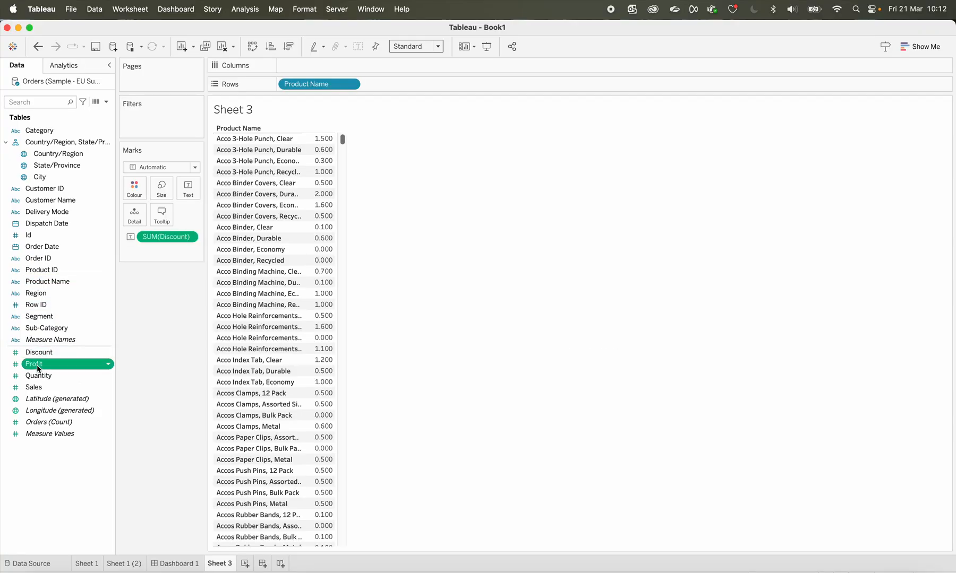
double_click(40, 380)
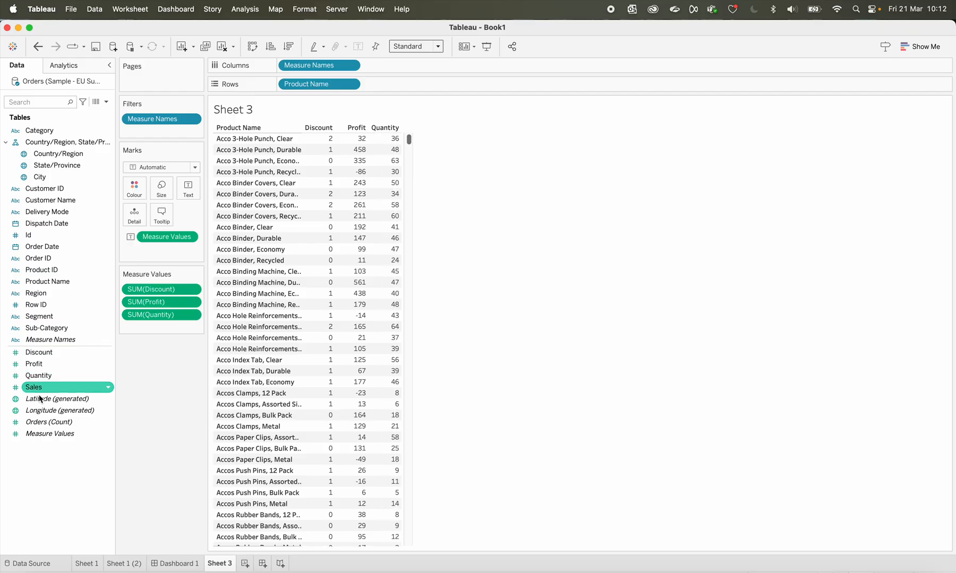
double_click(49, 422)
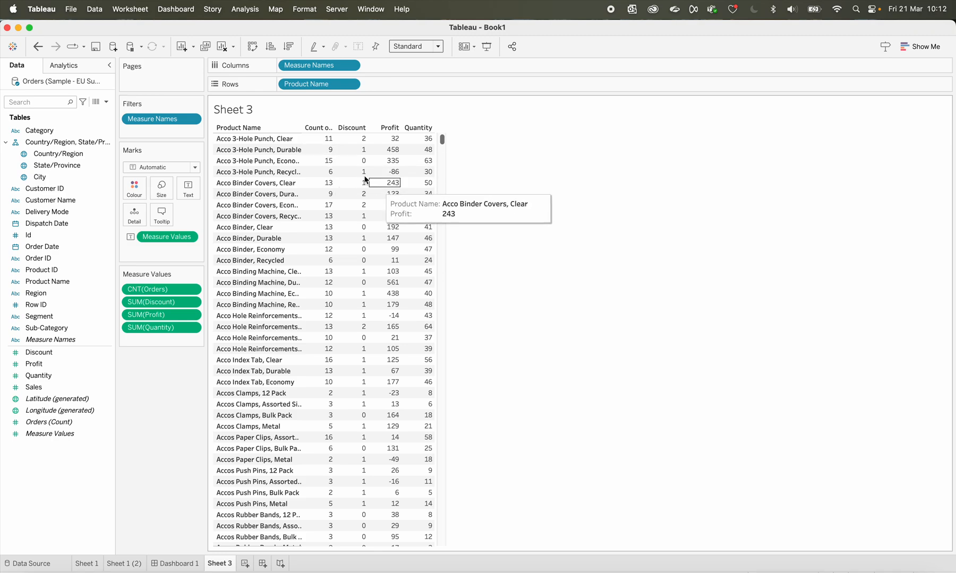
mouse_move(341, 174)
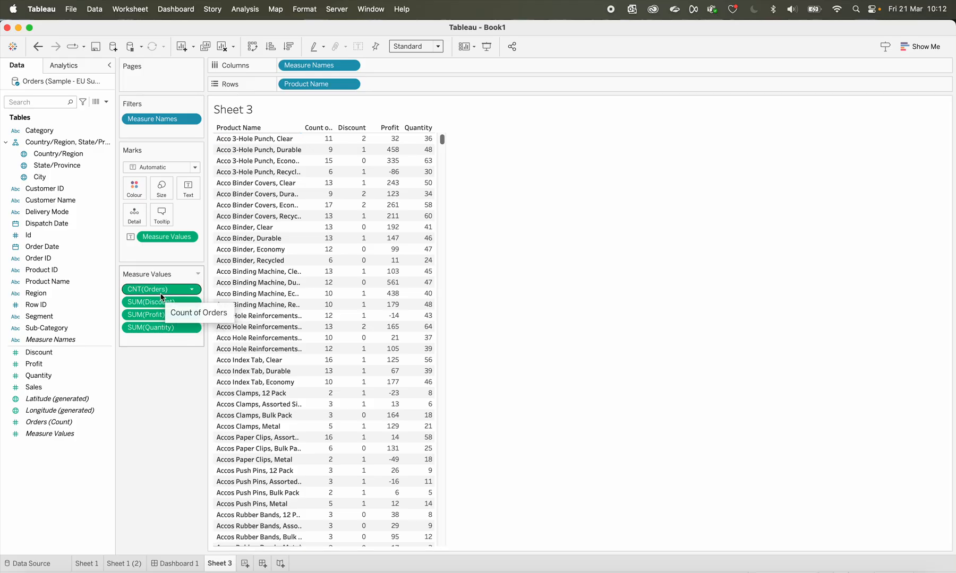
drag(162, 293, 162, 349)
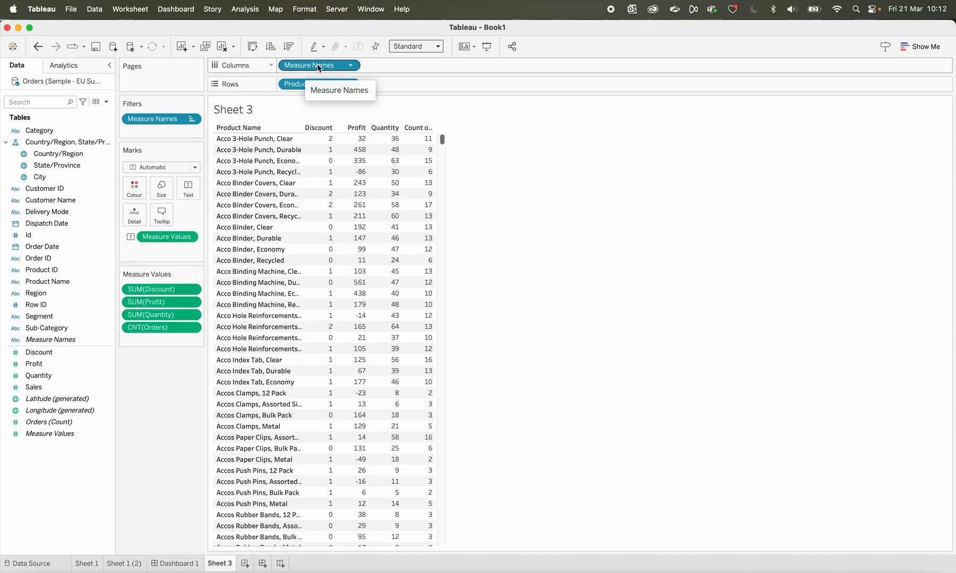
Try removing Measure Names from the columns of the table and undo the removal
drag(317, 64, 157, 381)
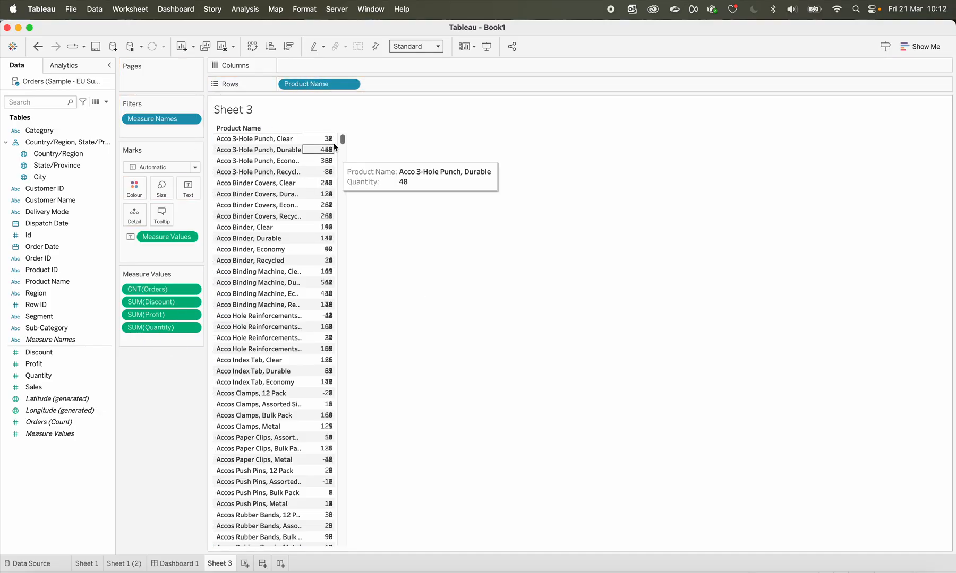
click(39, 48)
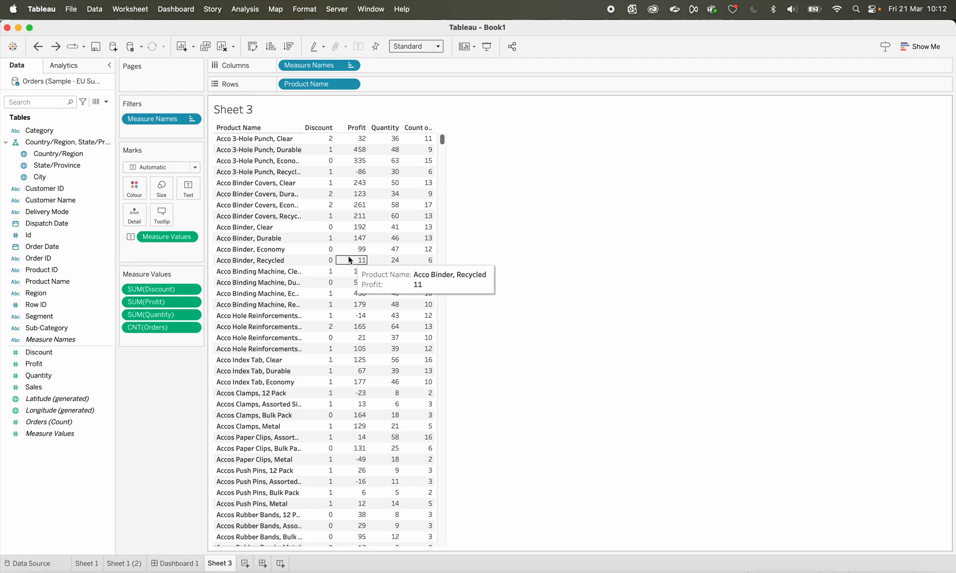
Open the shading format settings at sheet level and clear the selection of the first Discount value
right_click(321, 142)
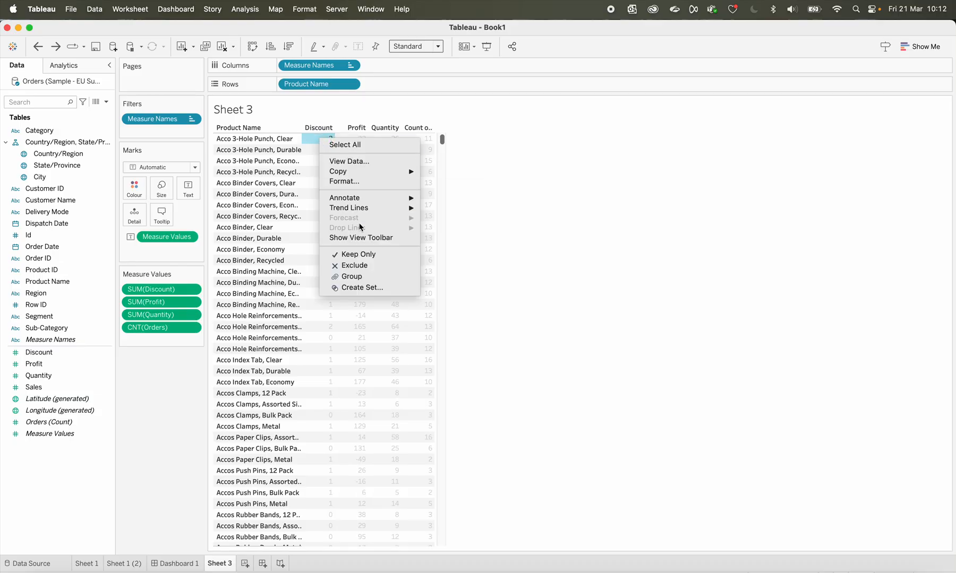
click(352, 183)
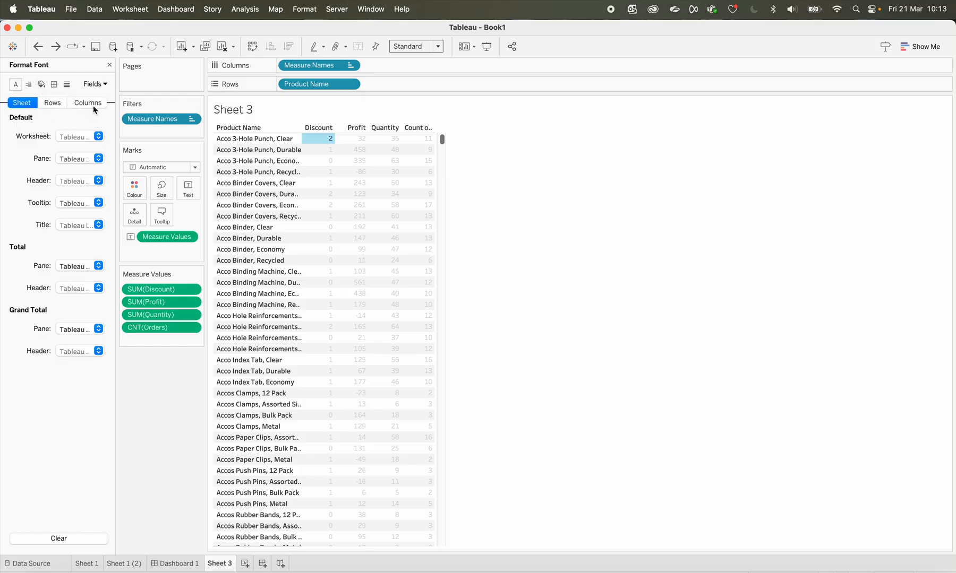
click(40, 85)
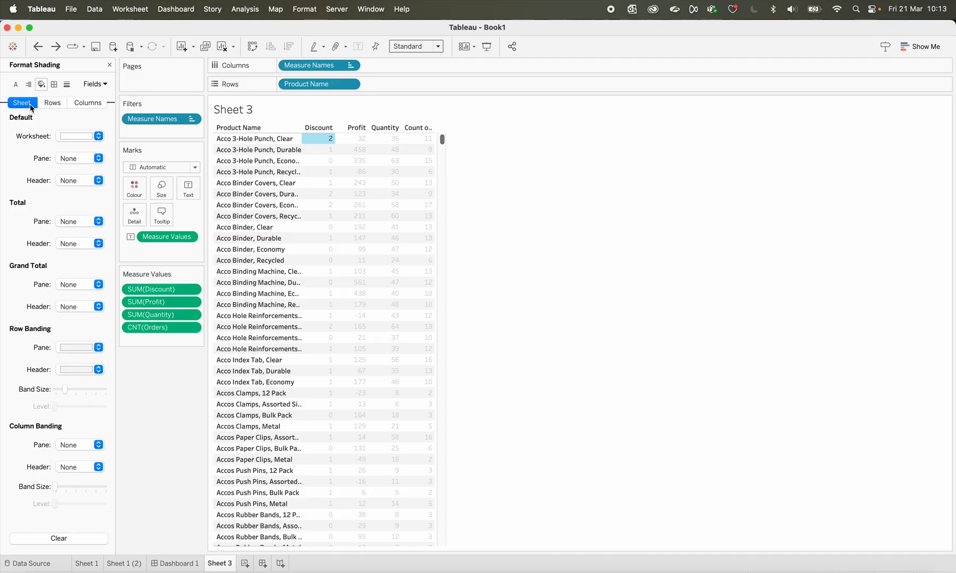
click(53, 103)
click(87, 102)
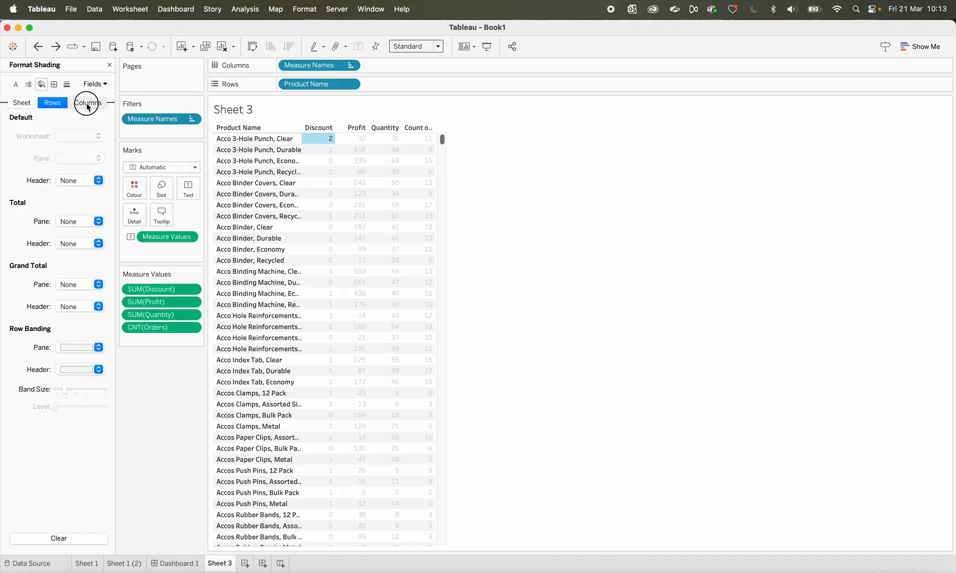
click(22, 105)
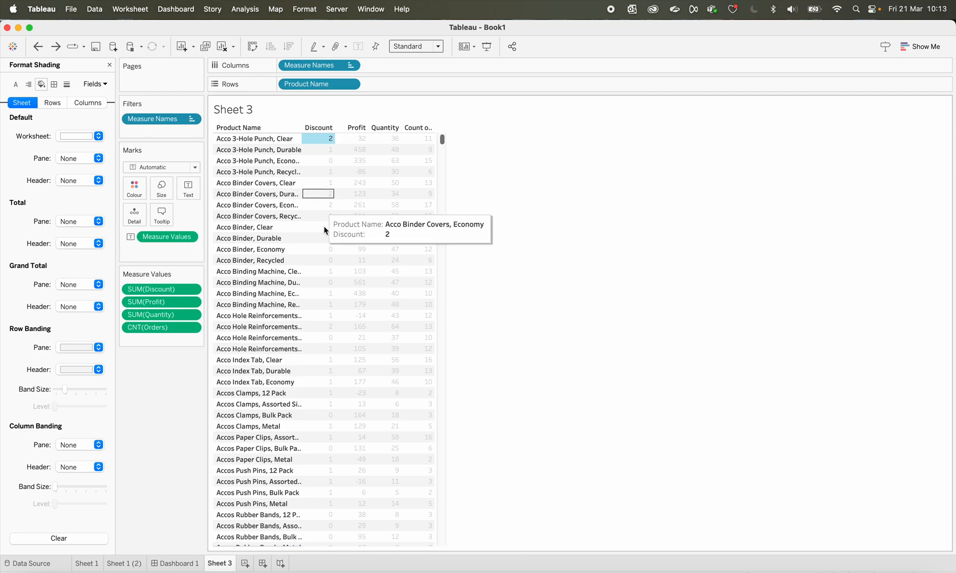
click(321, 140)
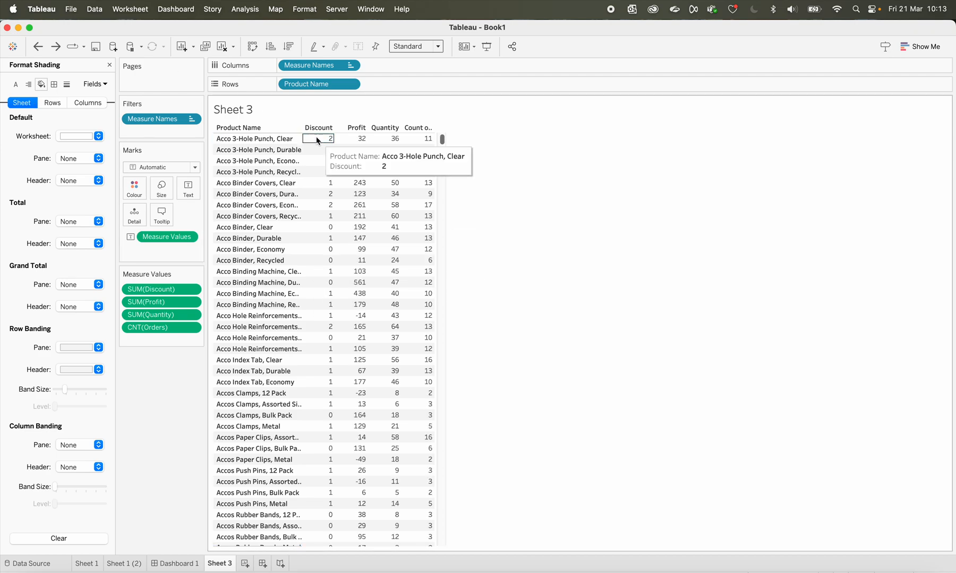
Try blue as the default worksheet shading and undo it
click(70, 137)
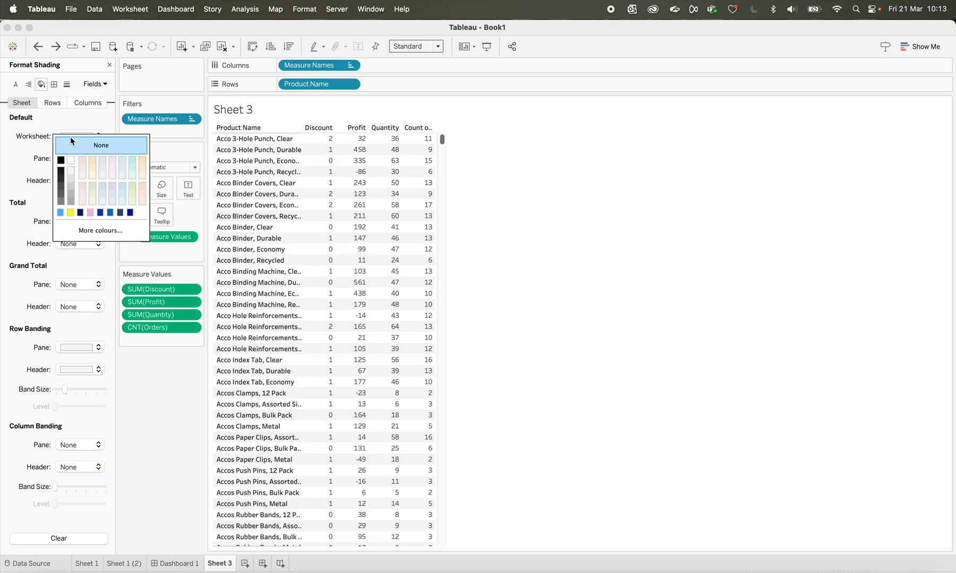
click(62, 213)
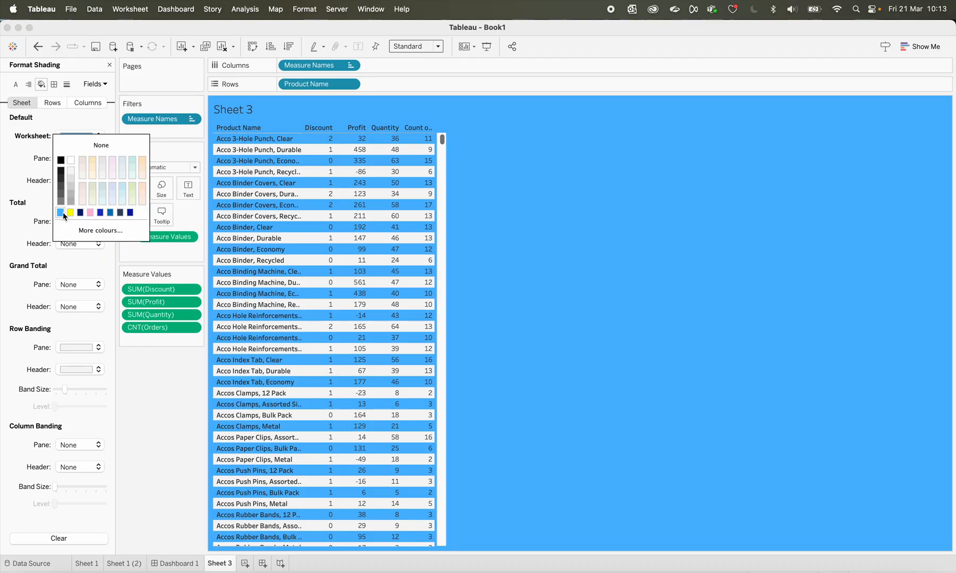
click(38, 47)
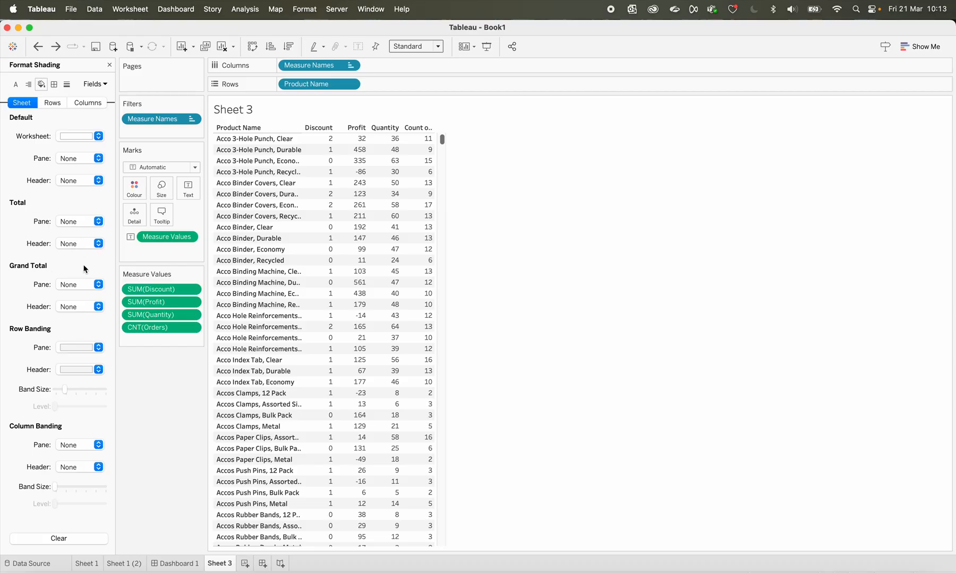
Set the Total shading to blue for the pane and pink for the header
click(84, 222)
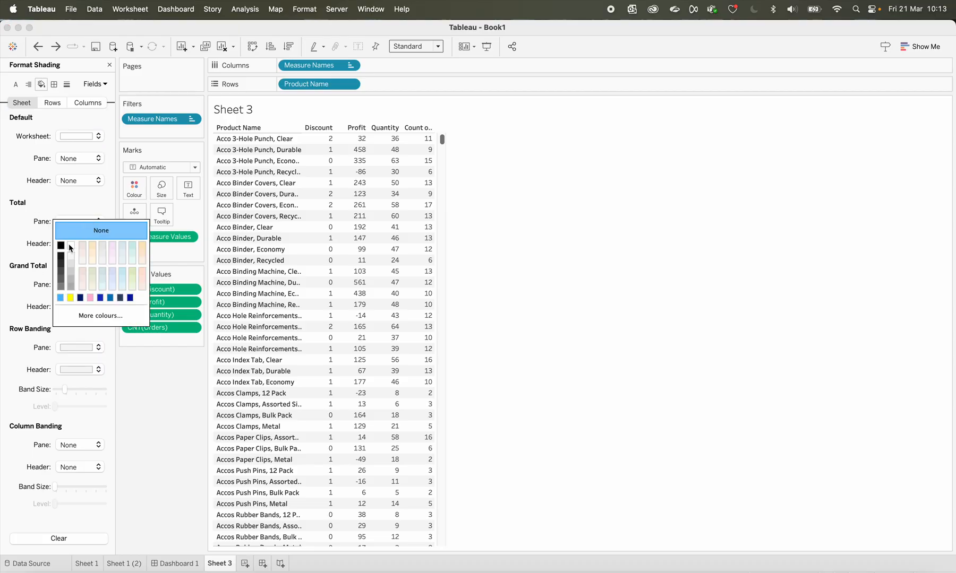
click(61, 299)
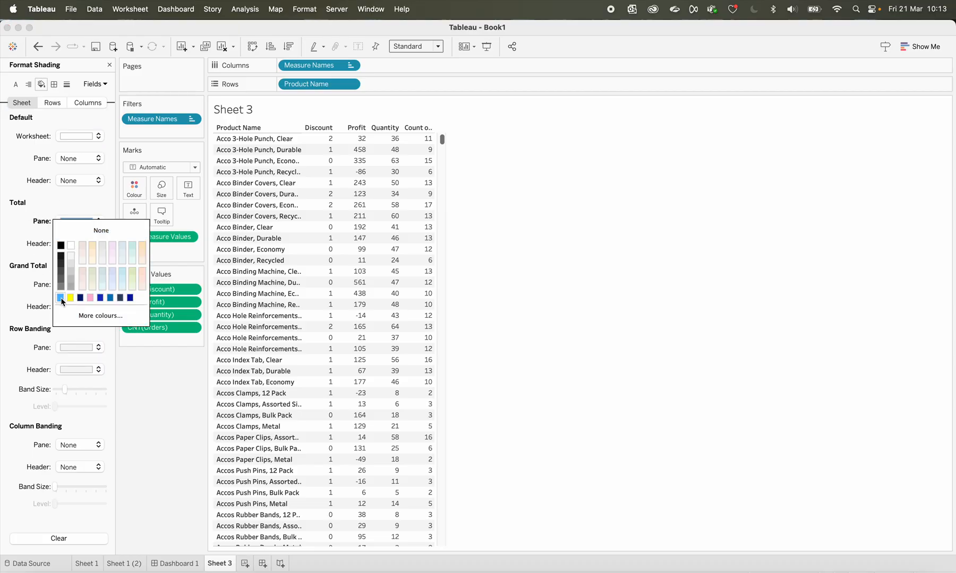
click(14, 251)
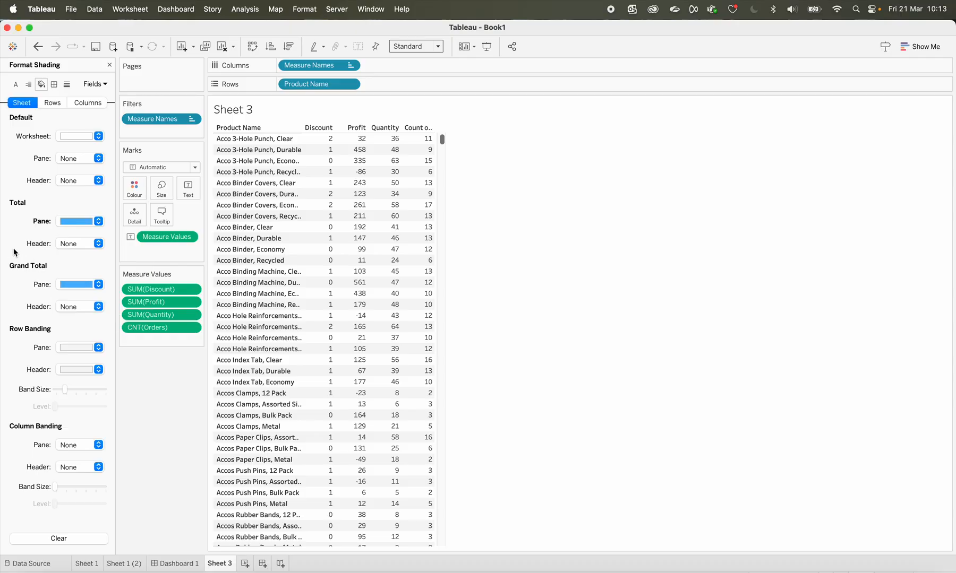
click(83, 245)
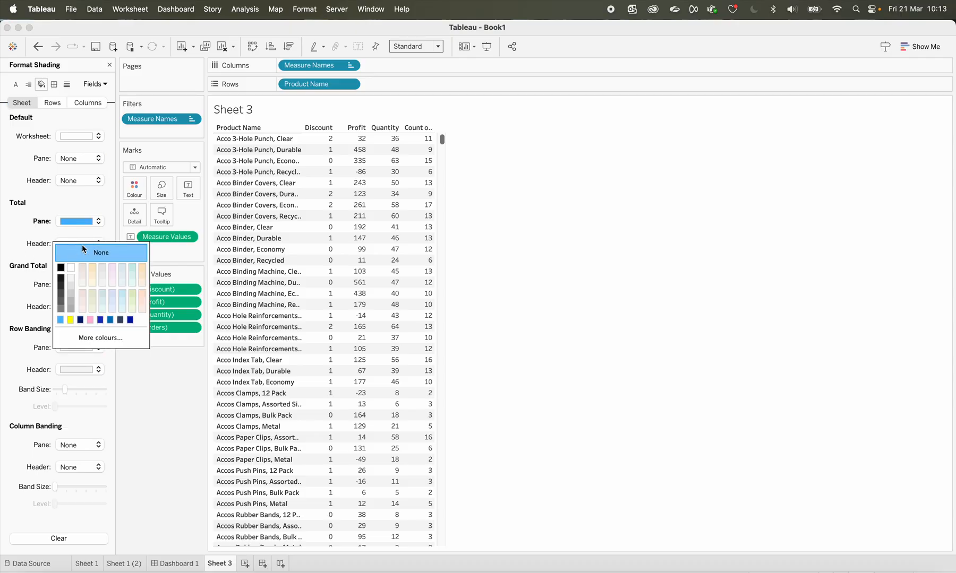
click(92, 321)
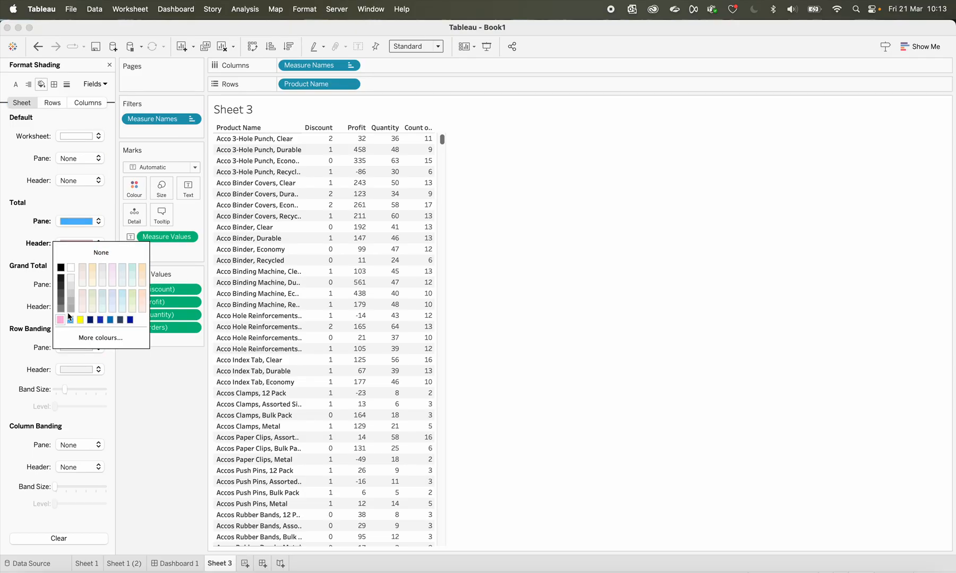
click(23, 270)
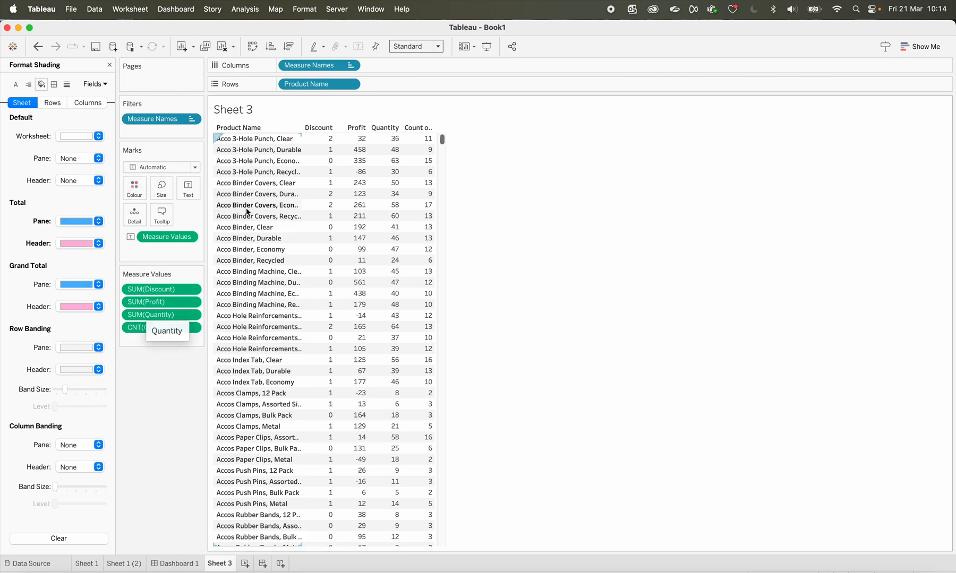
Set the row banding colour of the pane to blue
mouse_move(422, 161)
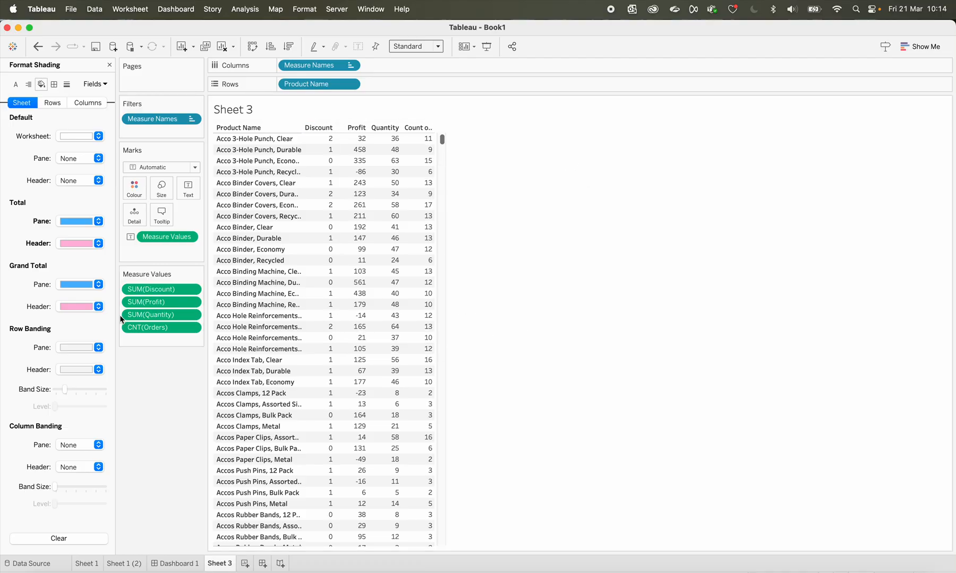
click(67, 350)
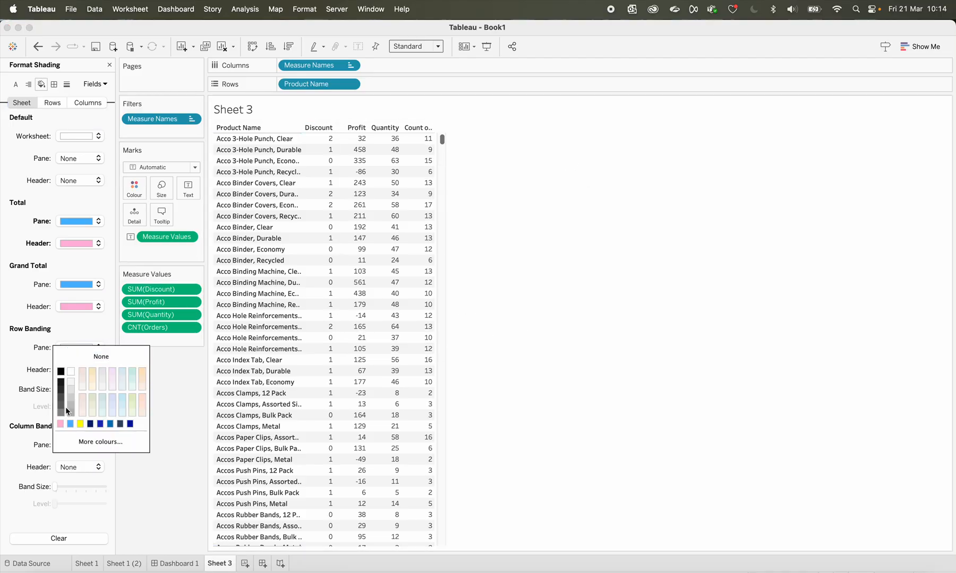
click(70, 424)
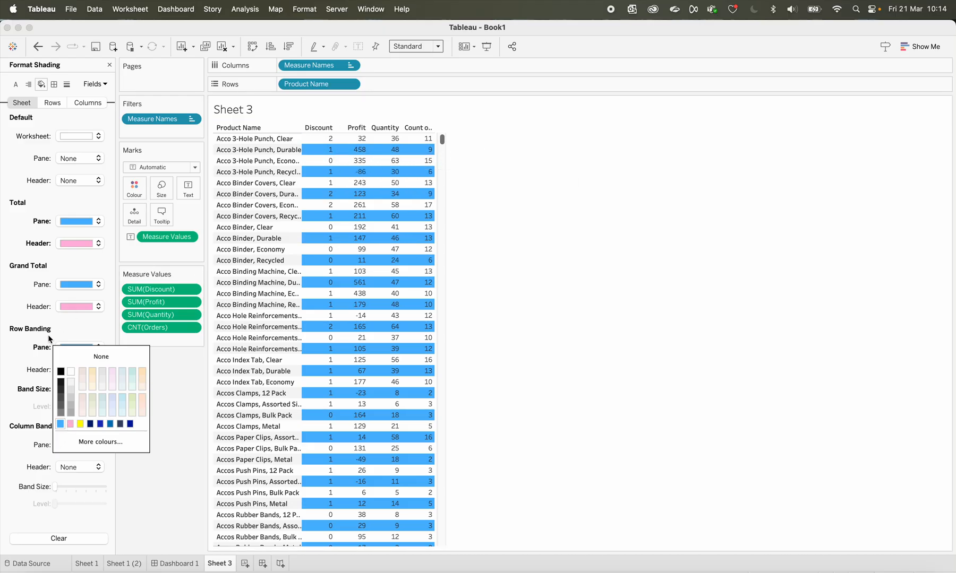
click(14, 348)
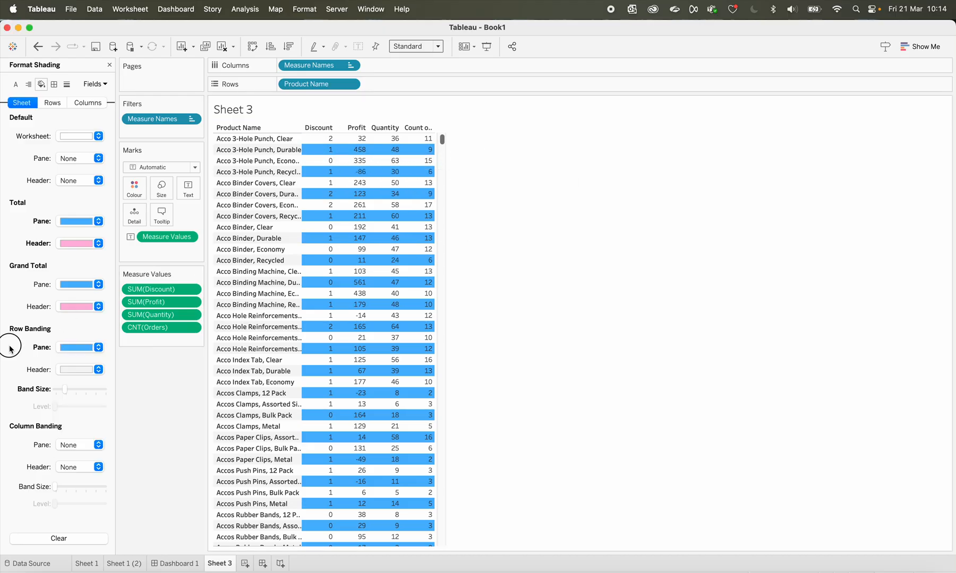
Set the row banding colour of the header to pink
click(79, 370)
click(70, 446)
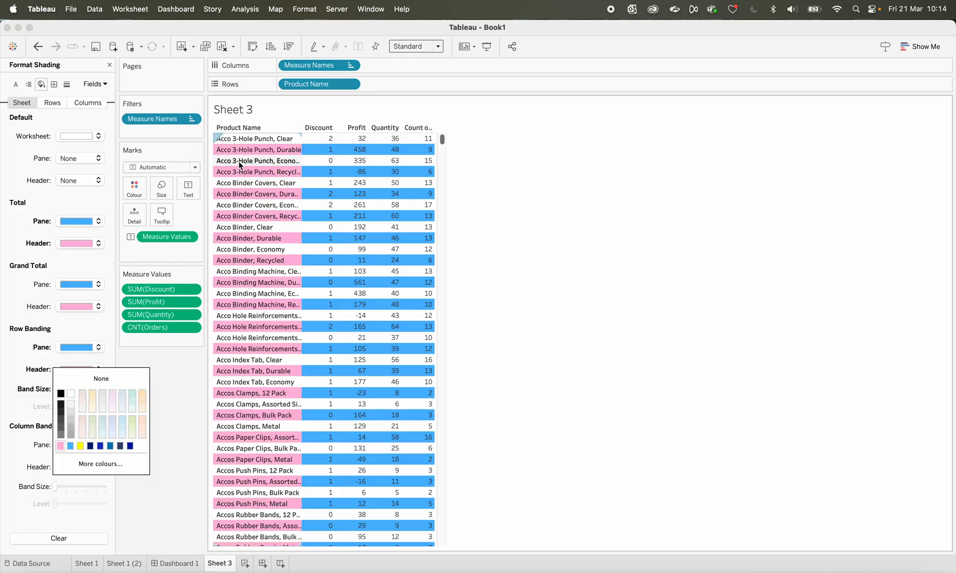
click(6, 354)
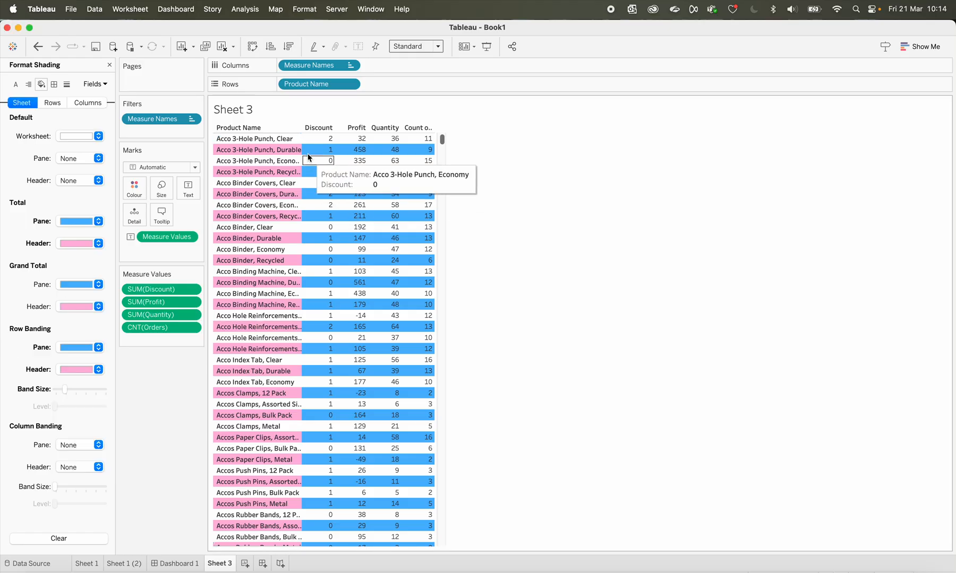
Set the sheet-level column banding to blue for the pane and pink for the header
click(66, 445)
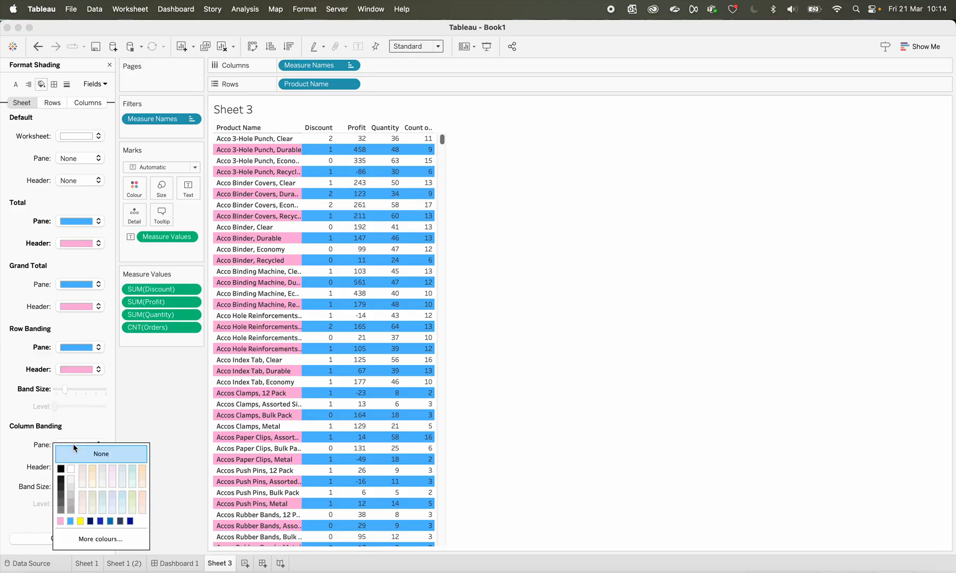
click(73, 522)
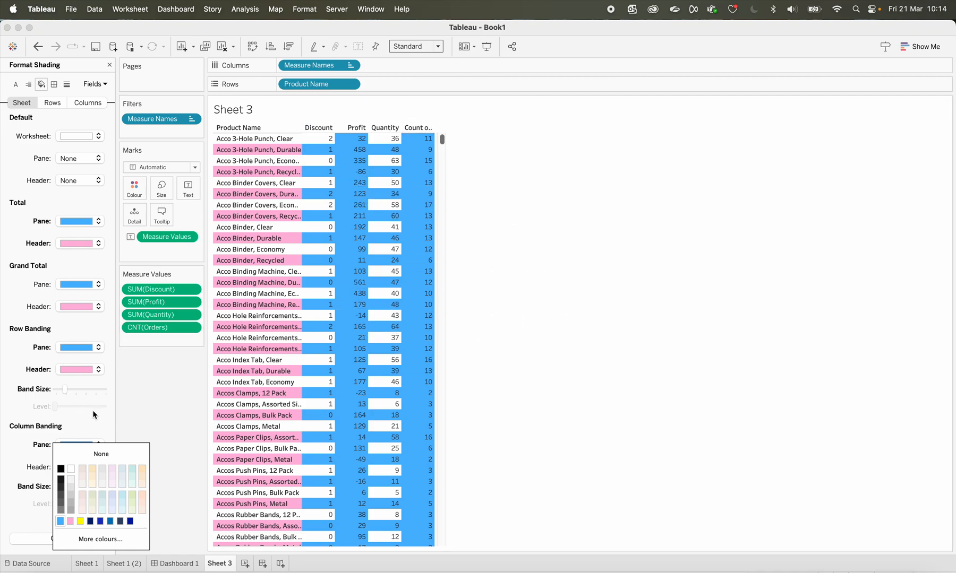
click(75, 437)
click(74, 469)
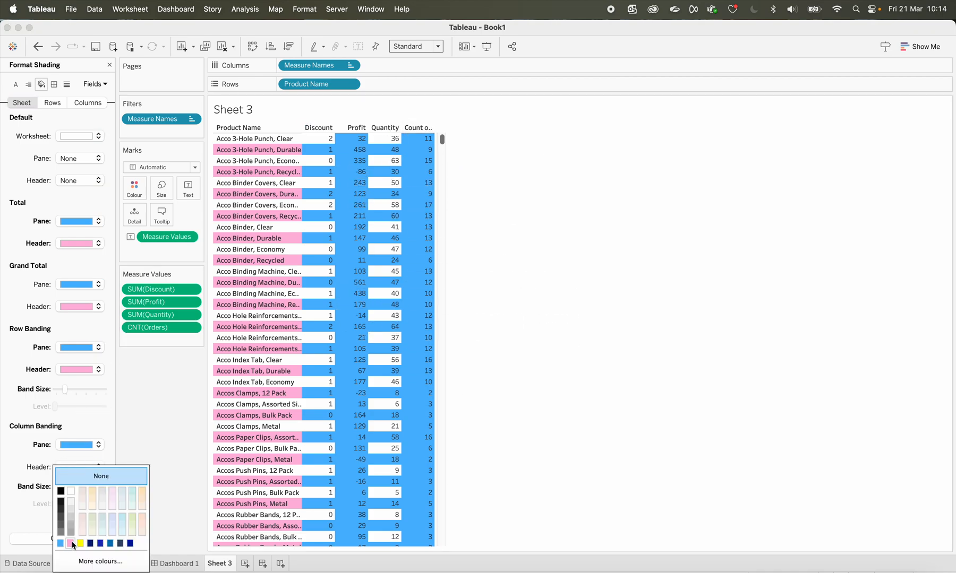
click(74, 545)
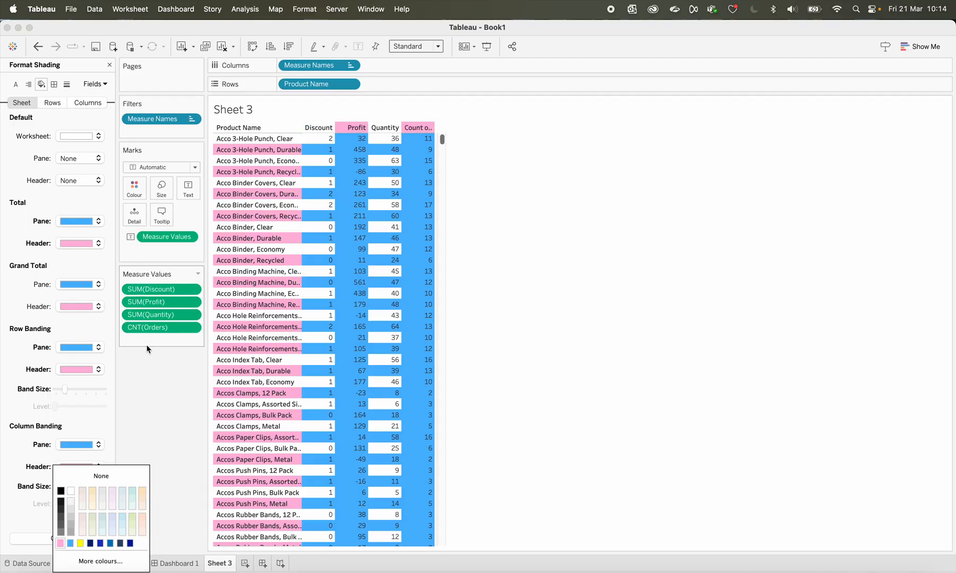
click(163, 384)
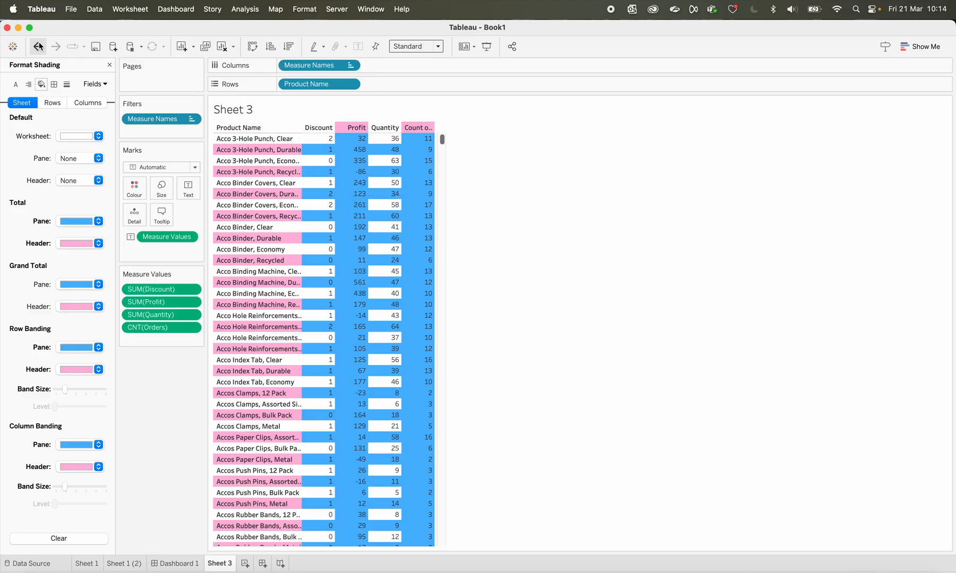
Set the default header shading for columns to light beige
click(51, 103)
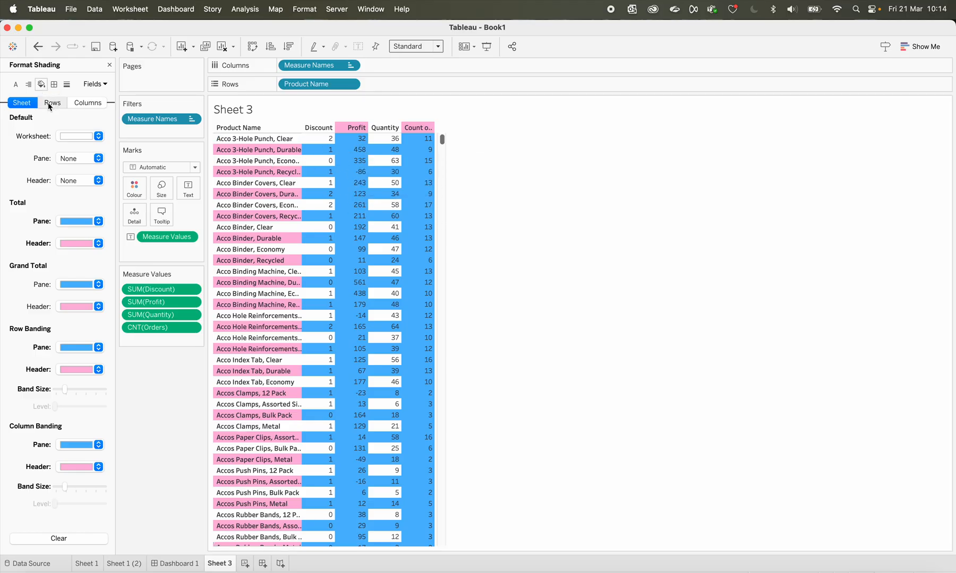
click(91, 107)
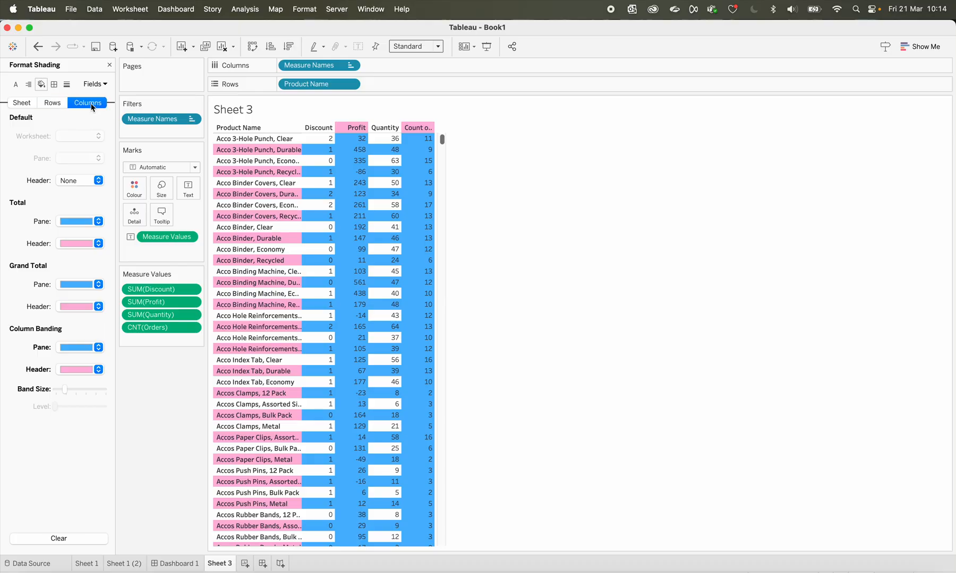
click(77, 182)
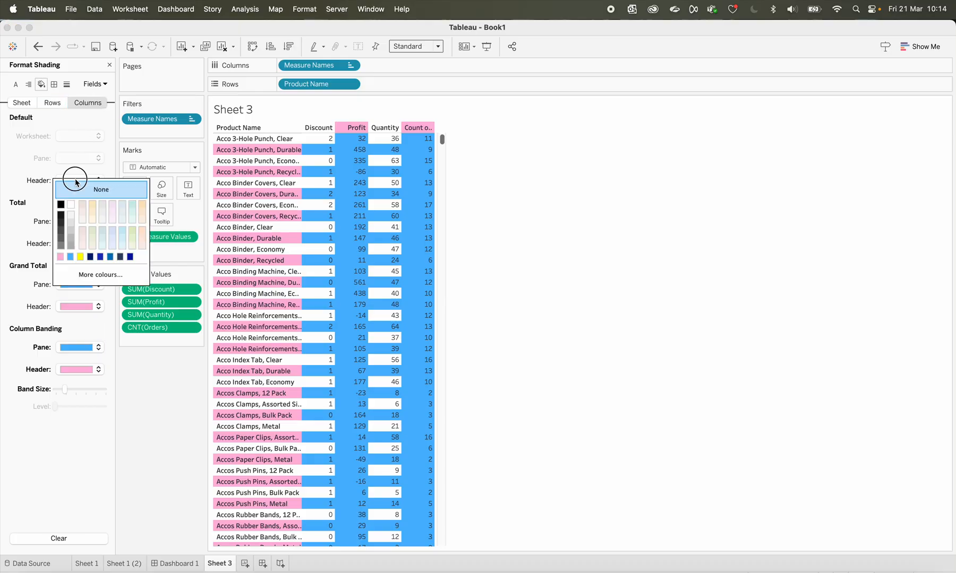
click(93, 208)
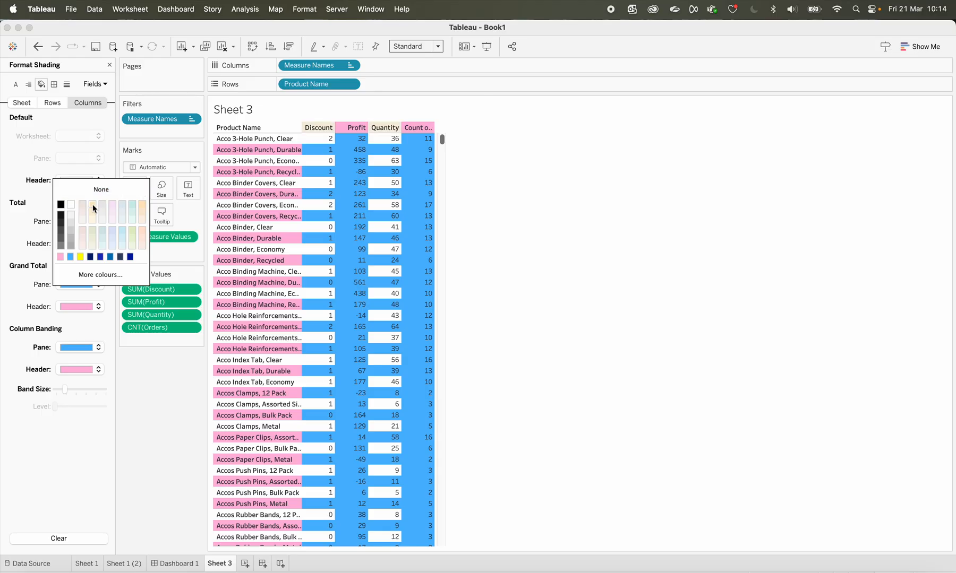
click(535, 127)
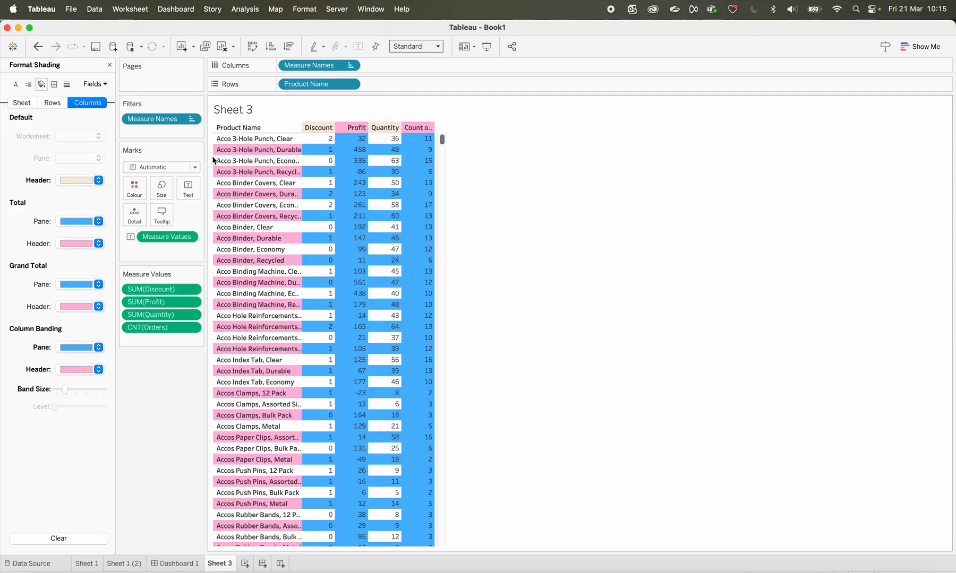
click(15, 102)
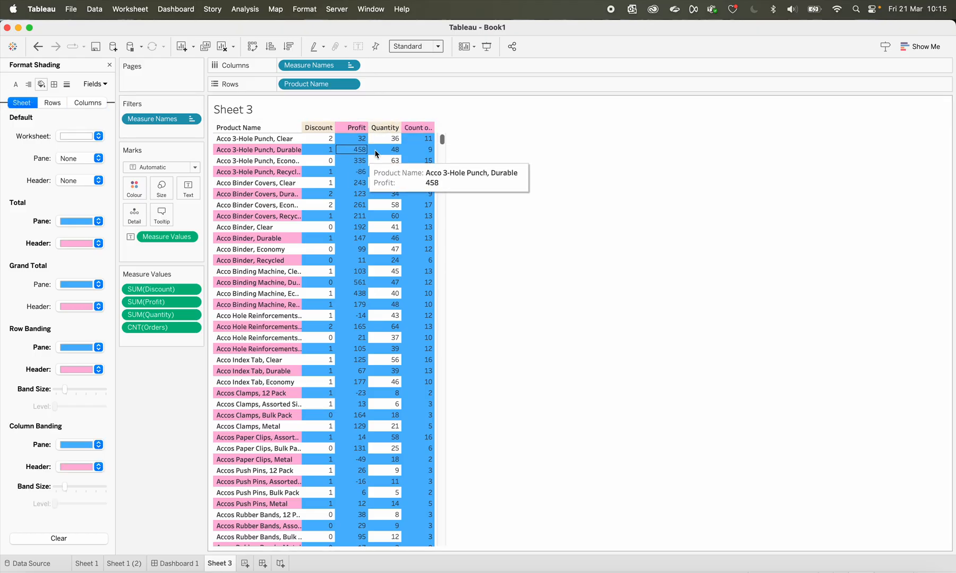
click(51, 103)
click(89, 104)
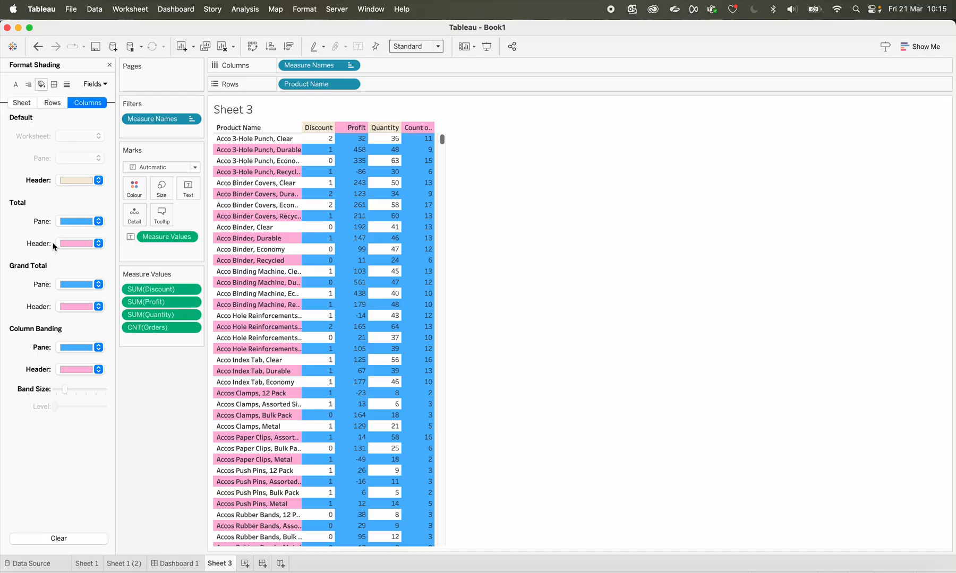
Set the sheet-level Total shading to None for both the pane and the header
click(26, 106)
click(90, 225)
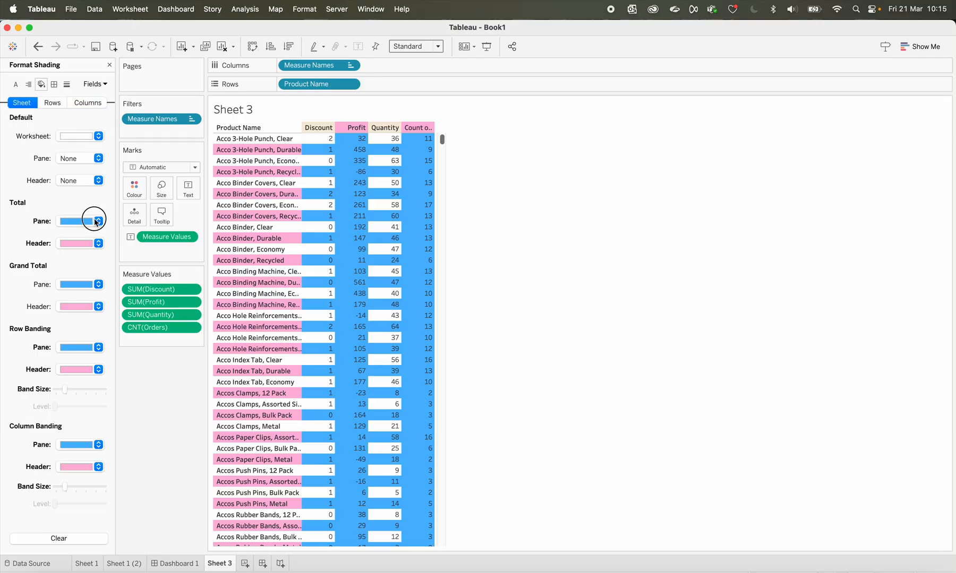
click(136, 374)
click(100, 246)
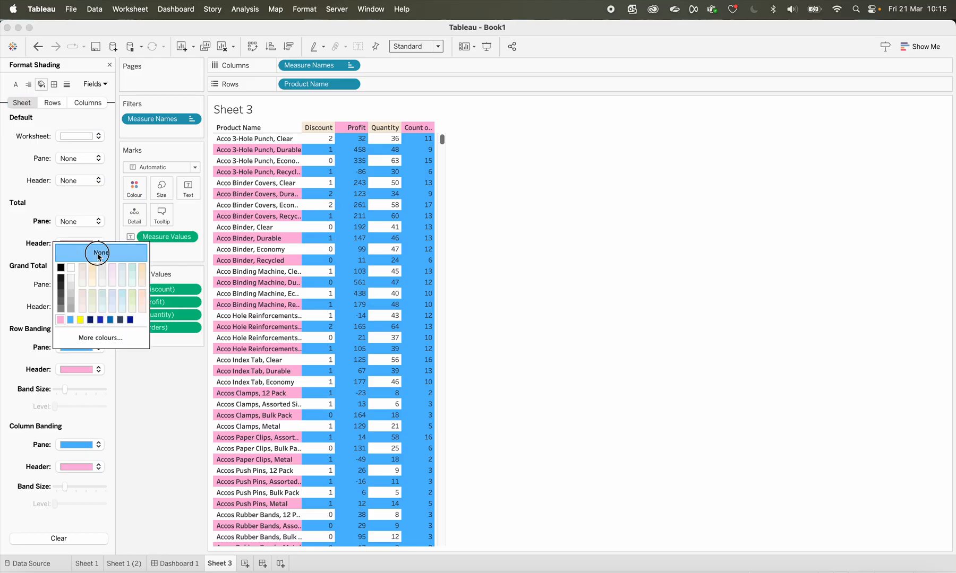
click(120, 383)
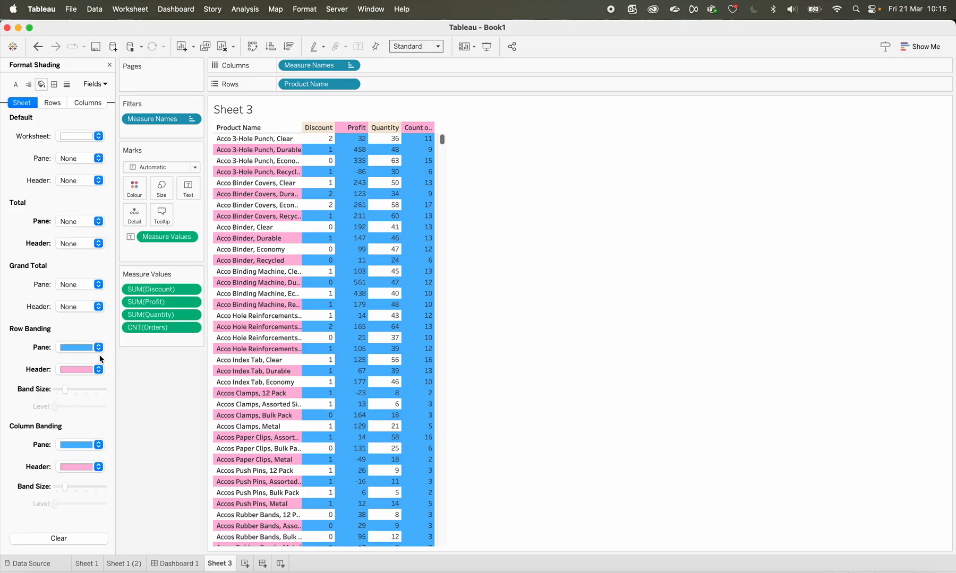
Remove the row banding colours by setting both the pane and the header to None
click(99, 350)
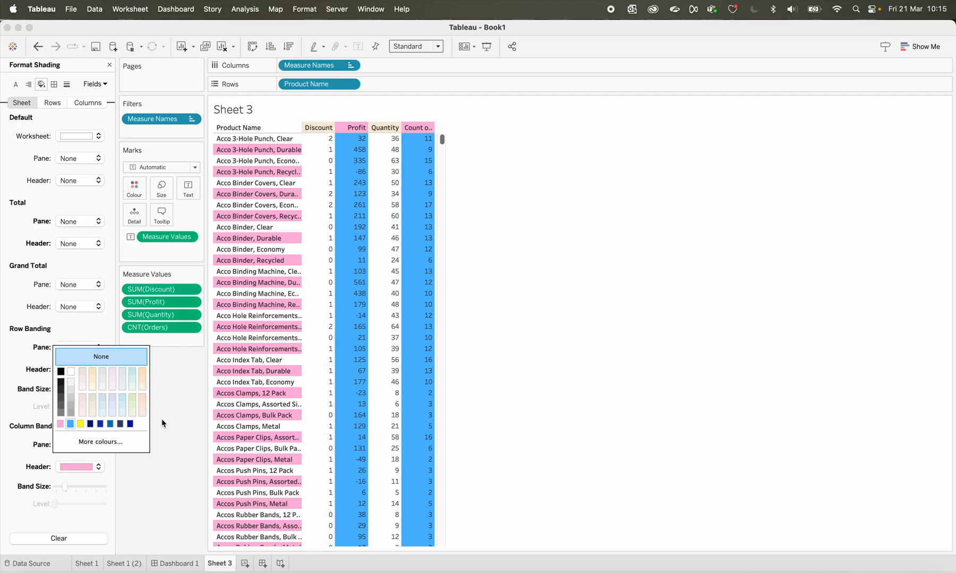
click(162, 420)
click(100, 370)
click(100, 377)
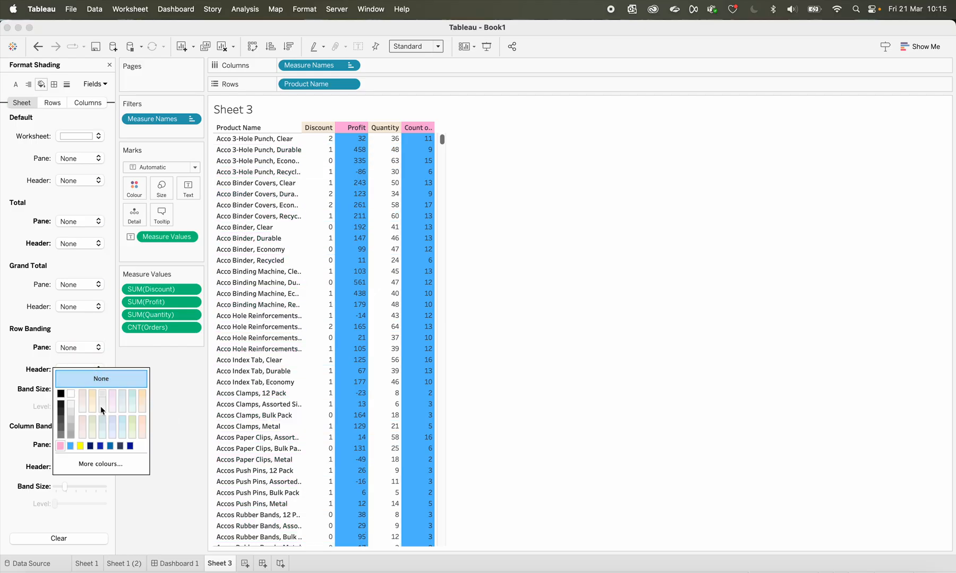
click(159, 481)
Set the column banding of pane and header to None, and the default worksheet shading to None as well
click(99, 449)
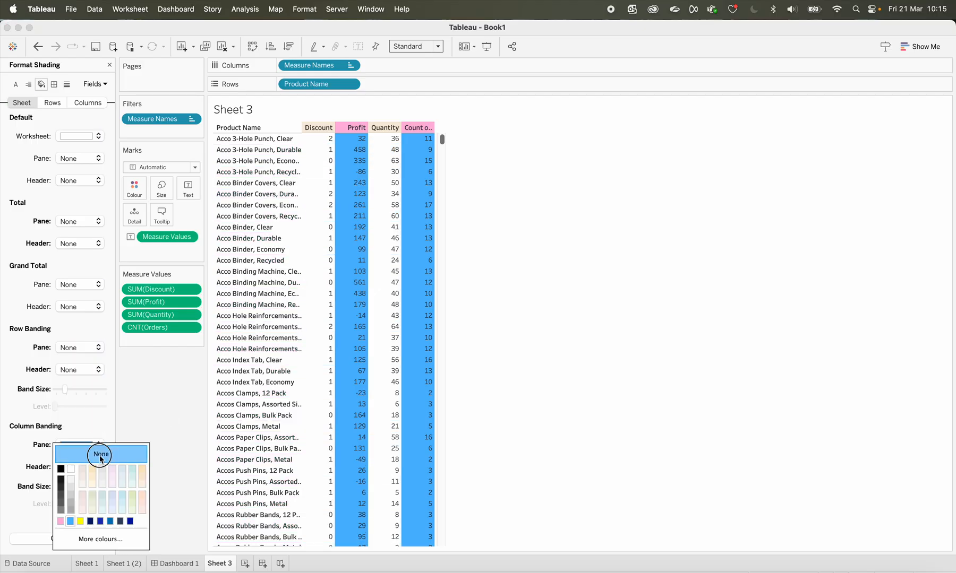
click(101, 454)
click(179, 438)
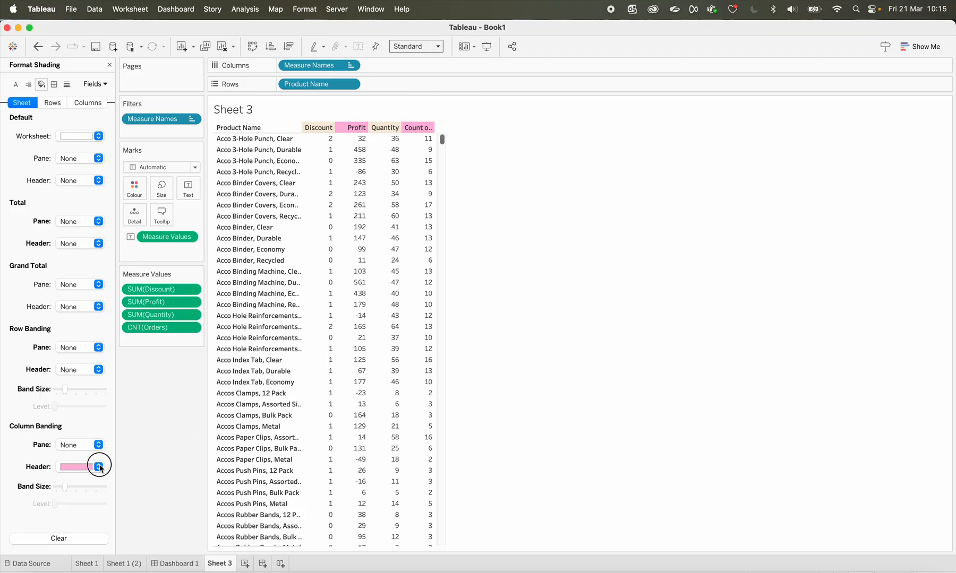
click(100, 467)
click(103, 477)
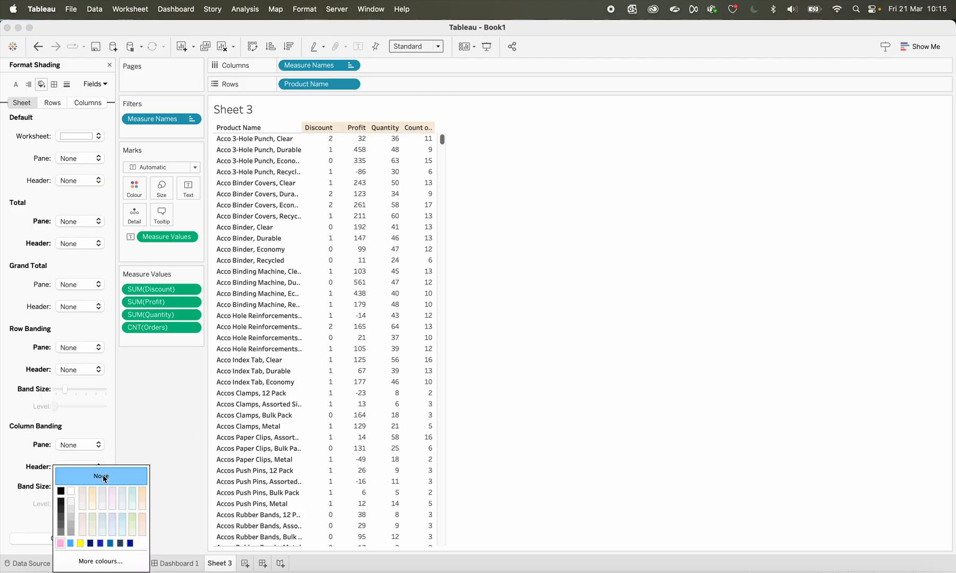
click(96, 137)
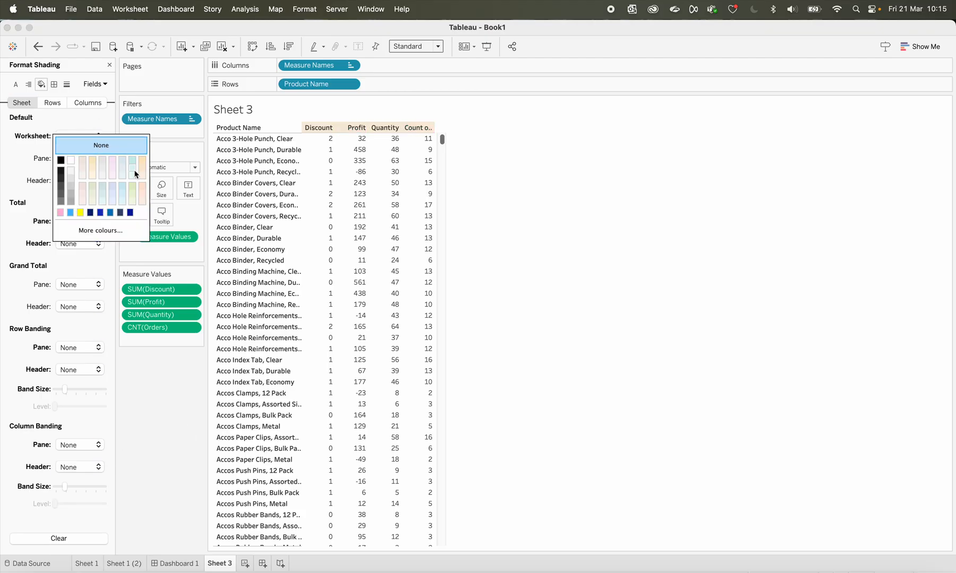
click(174, 466)
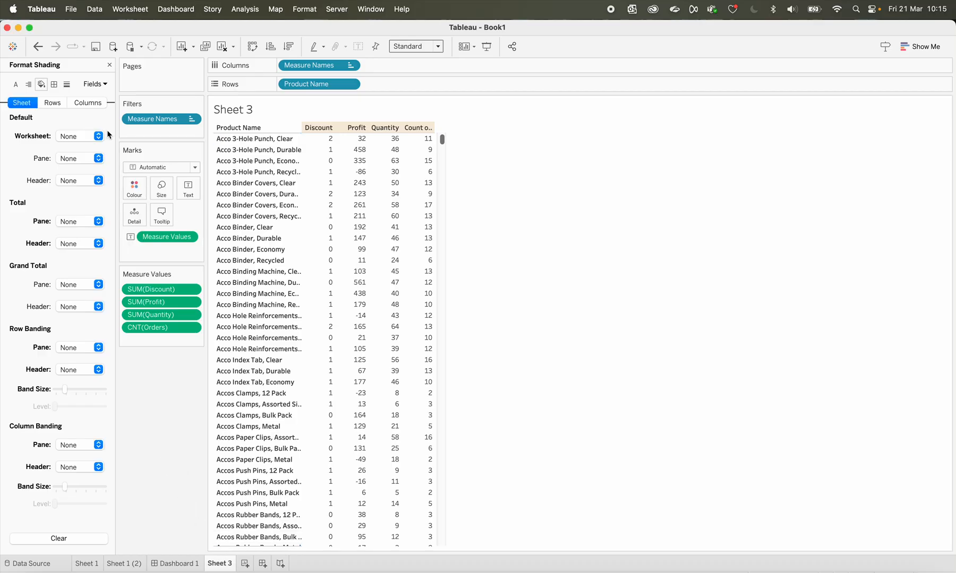
Set the Total shading at column level to blue for the pane and pink for the header
click(89, 102)
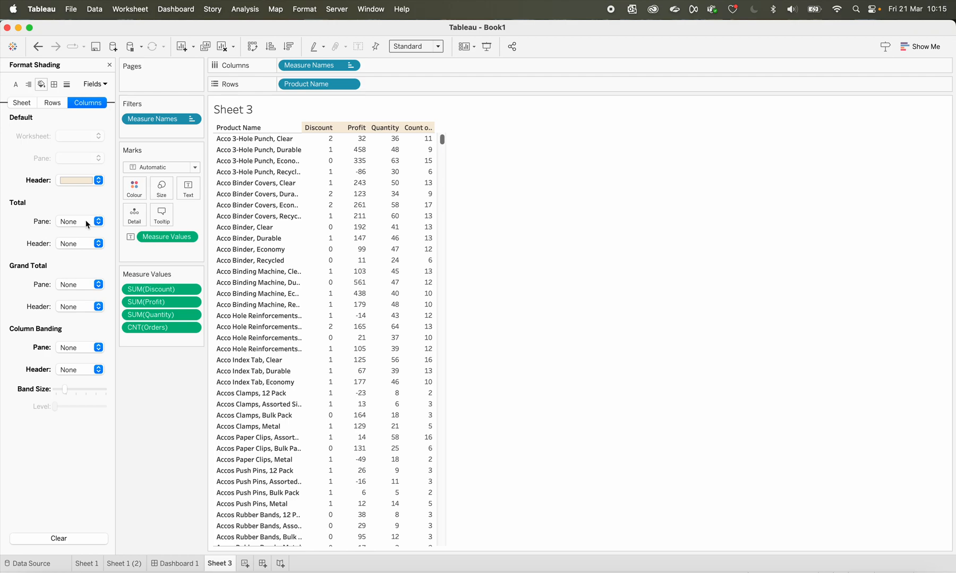
click(67, 223)
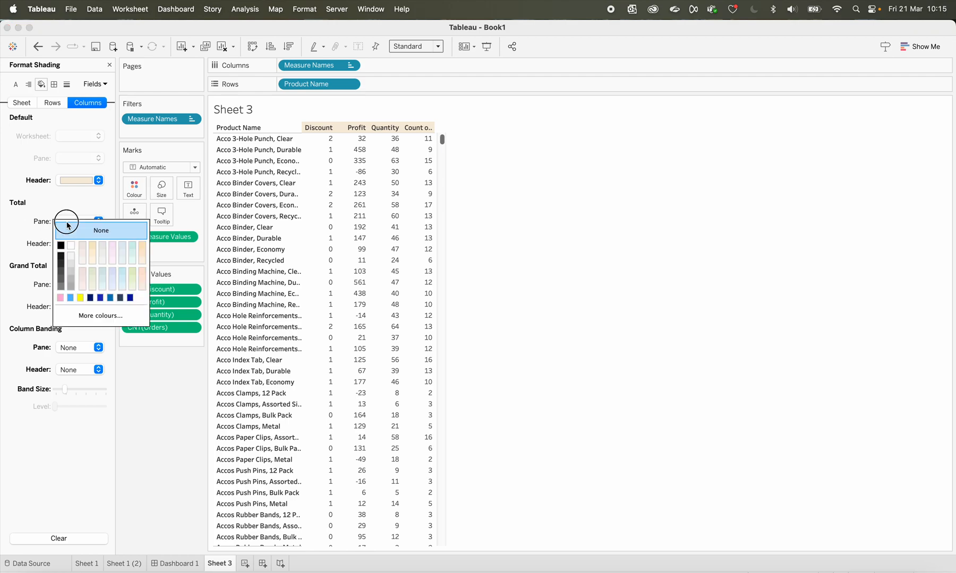
click(70, 298)
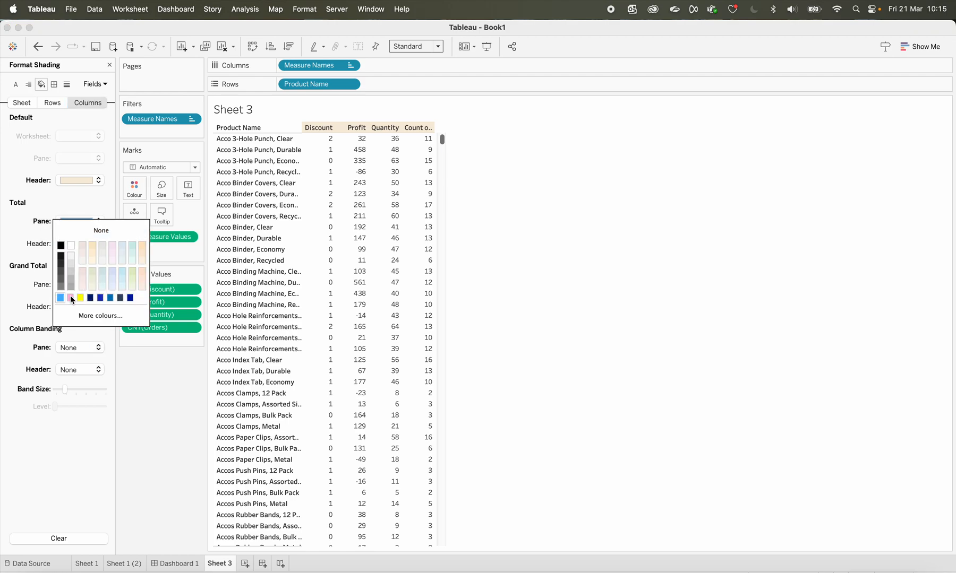
click(14, 245)
click(83, 244)
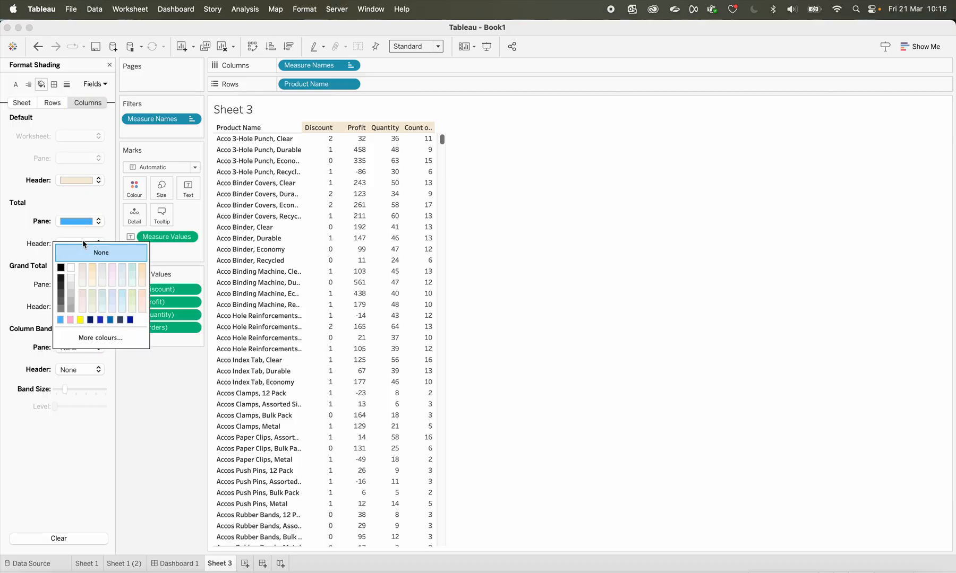
click(70, 320)
click(15, 285)
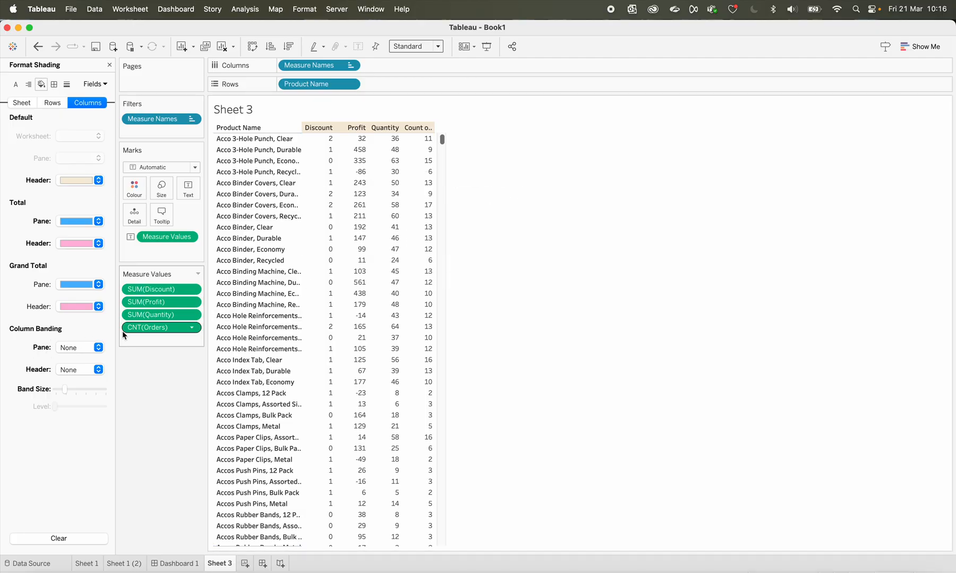
Set the column banding at column level to blue for the pane and pink for the header
click(97, 348)
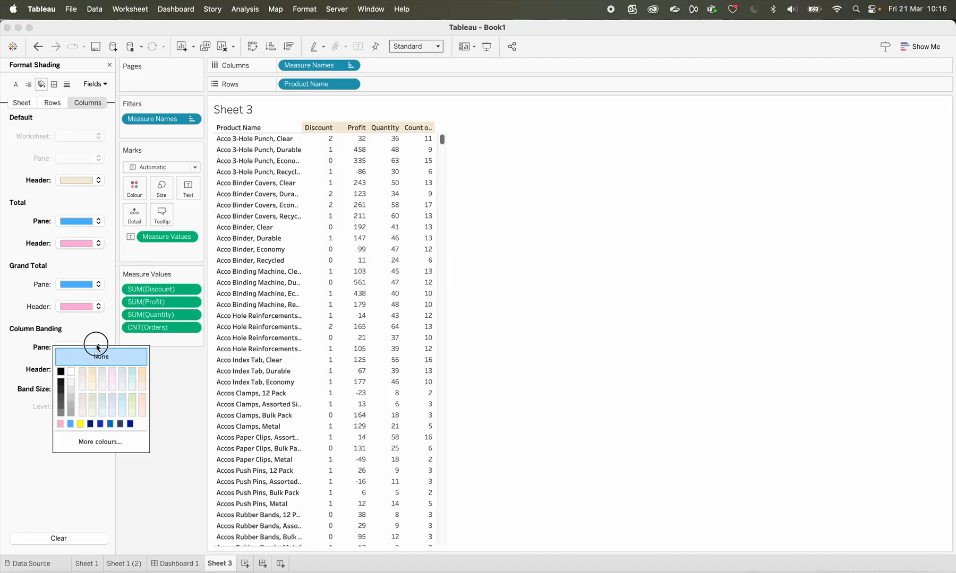
click(73, 425)
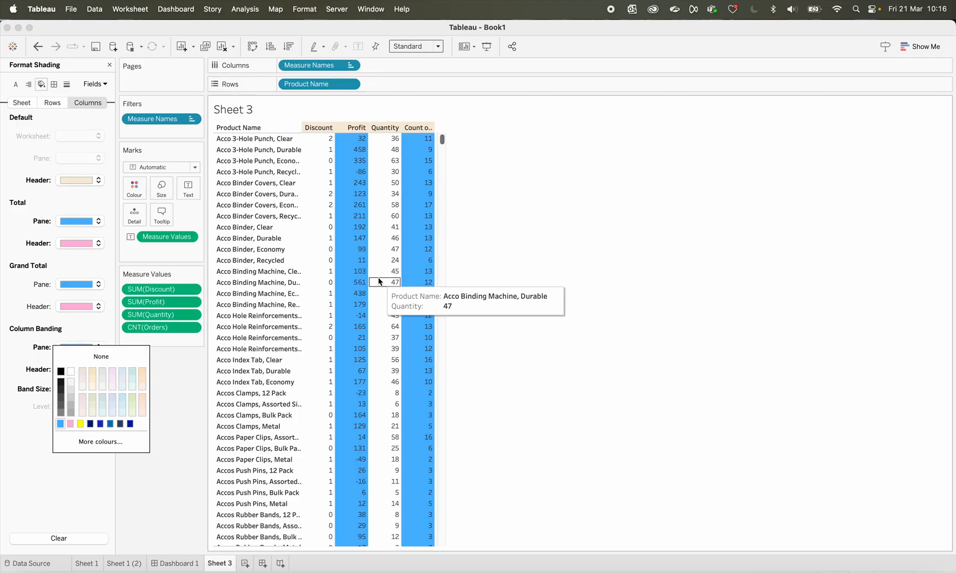
click(11, 360)
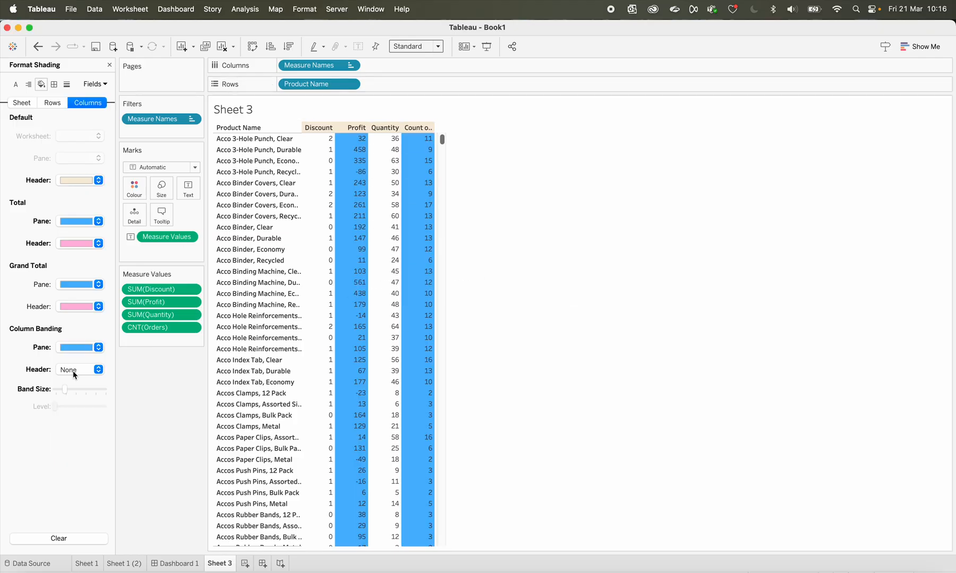
click(75, 374)
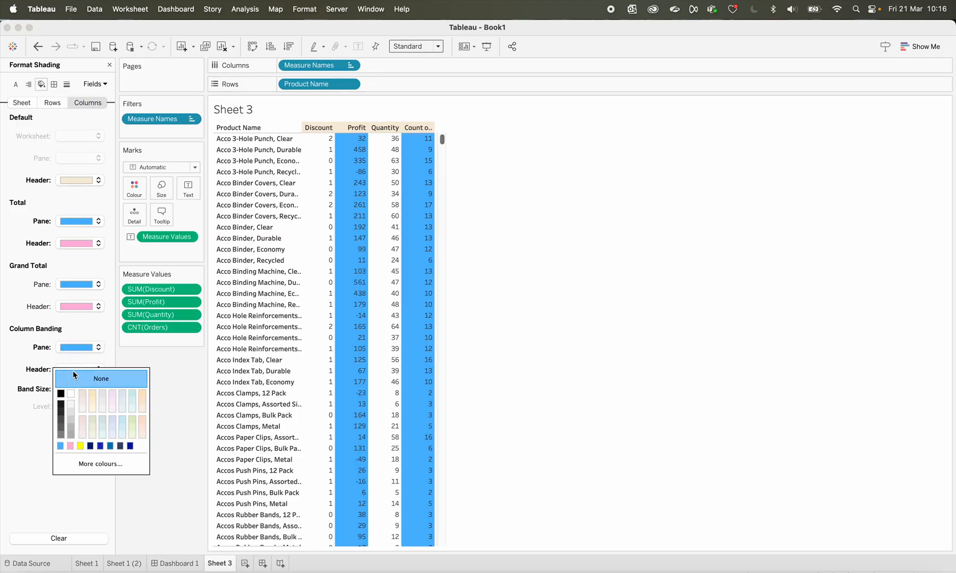
click(73, 448)
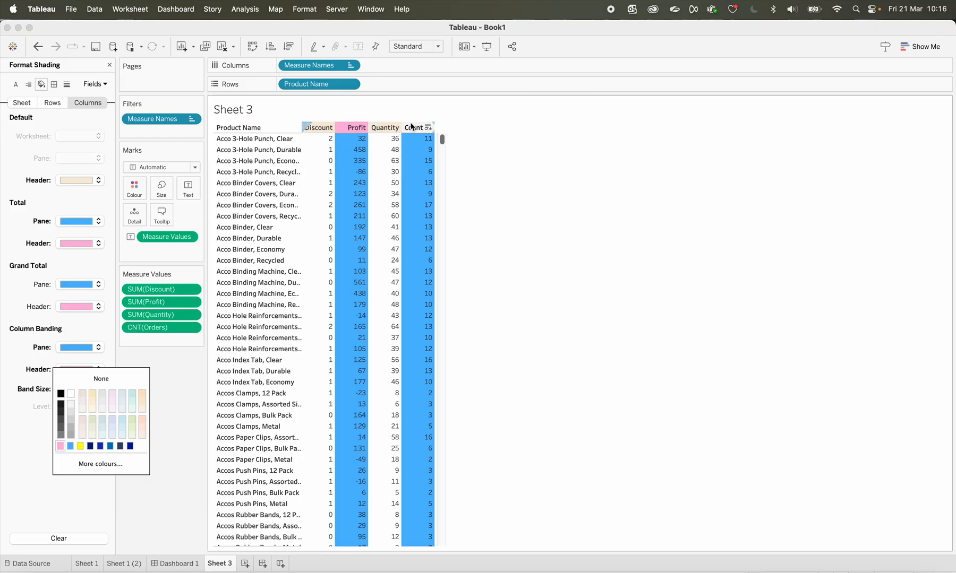
click(52, 102)
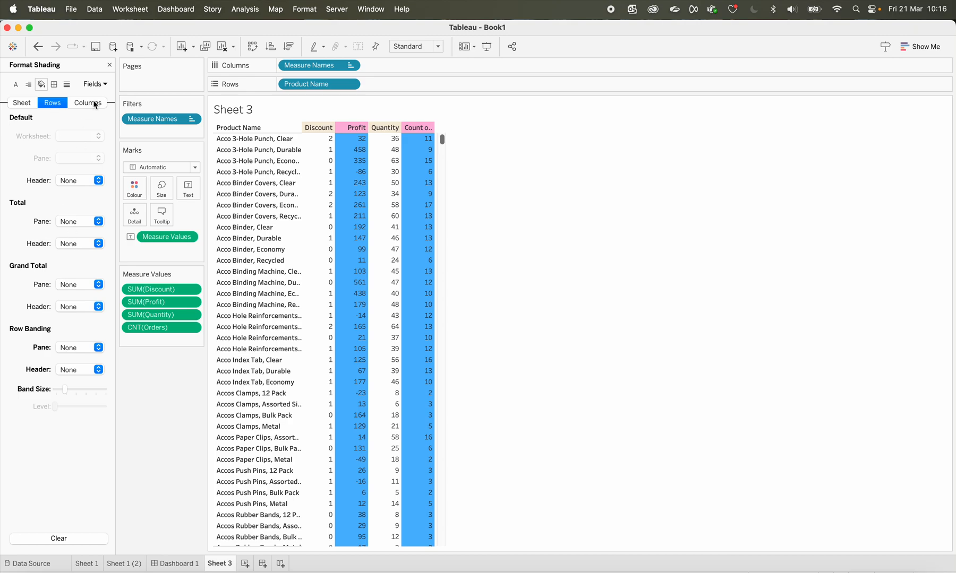
Set the default header shading at row level to blue
click(22, 103)
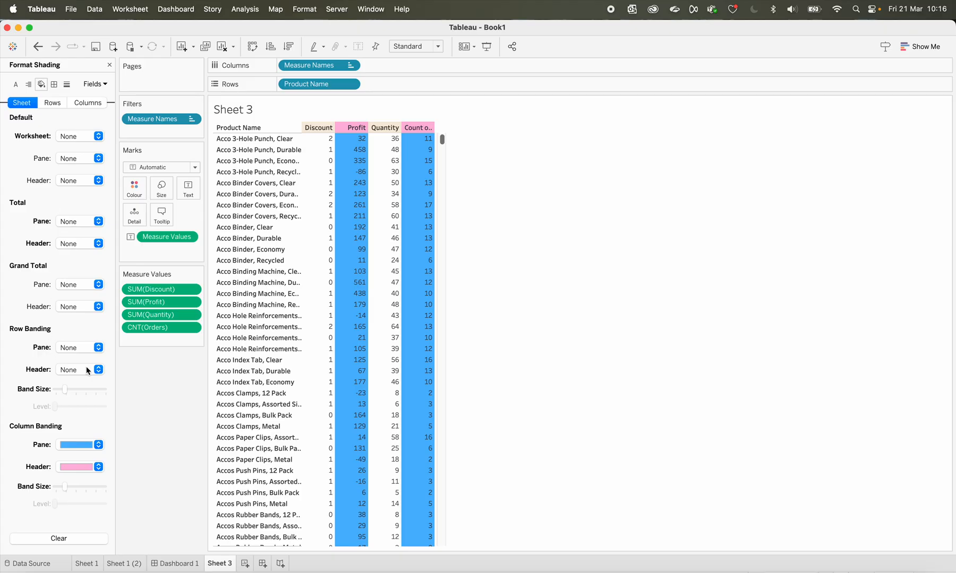
click(53, 103)
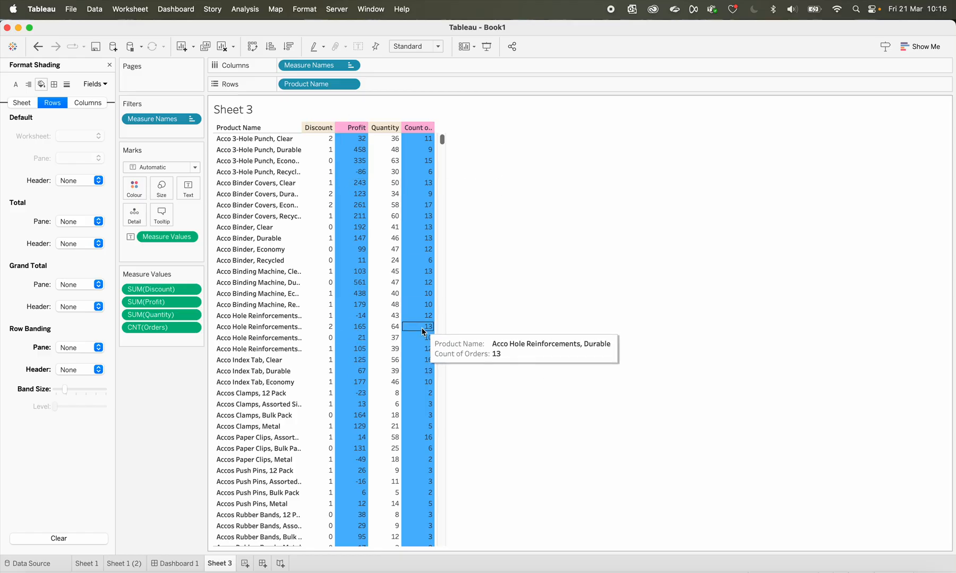
click(88, 104)
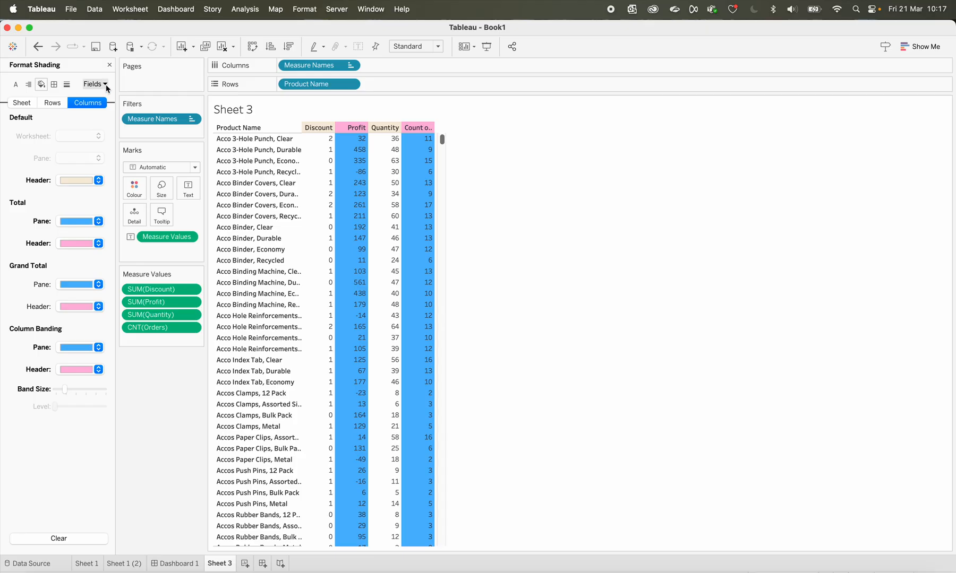
click(53, 103)
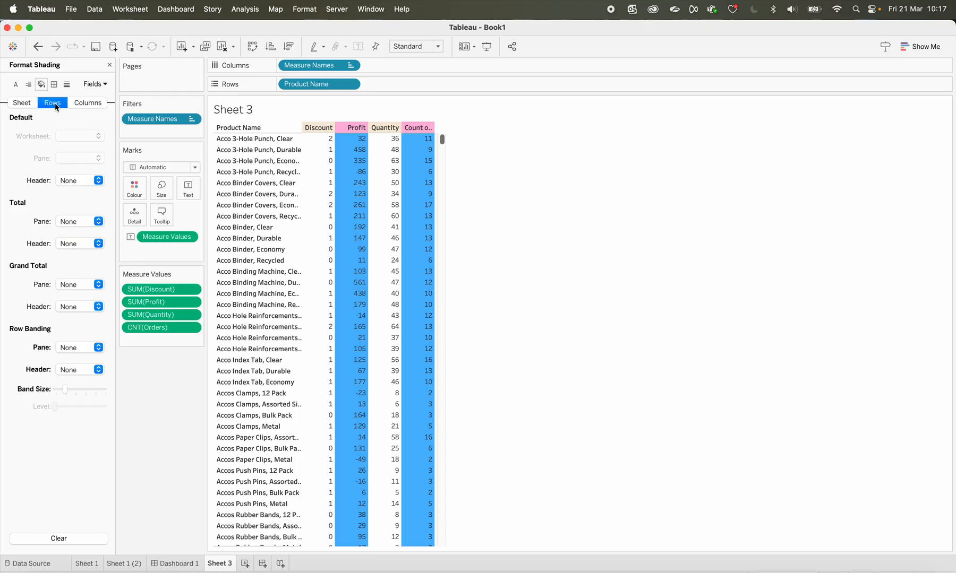
click(79, 179)
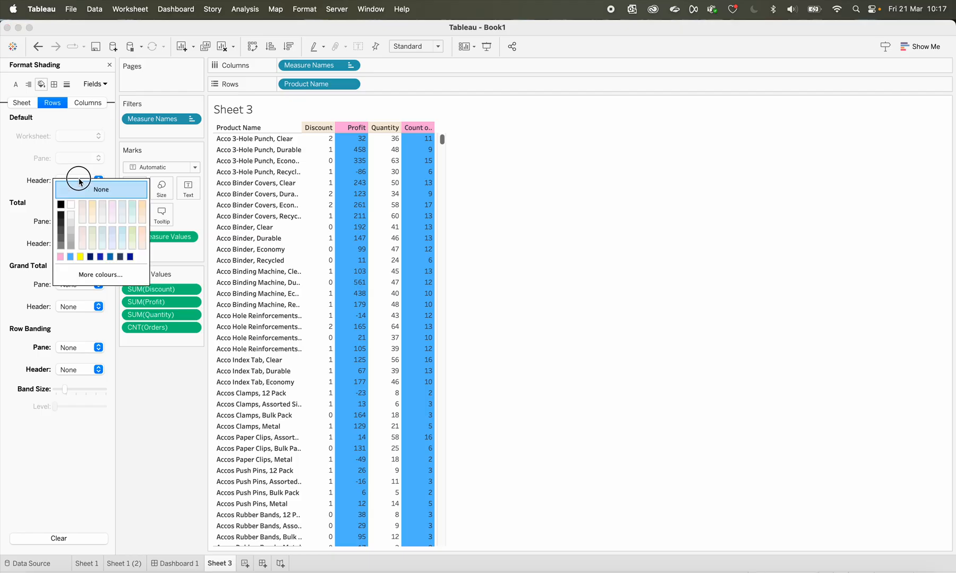
click(71, 258)
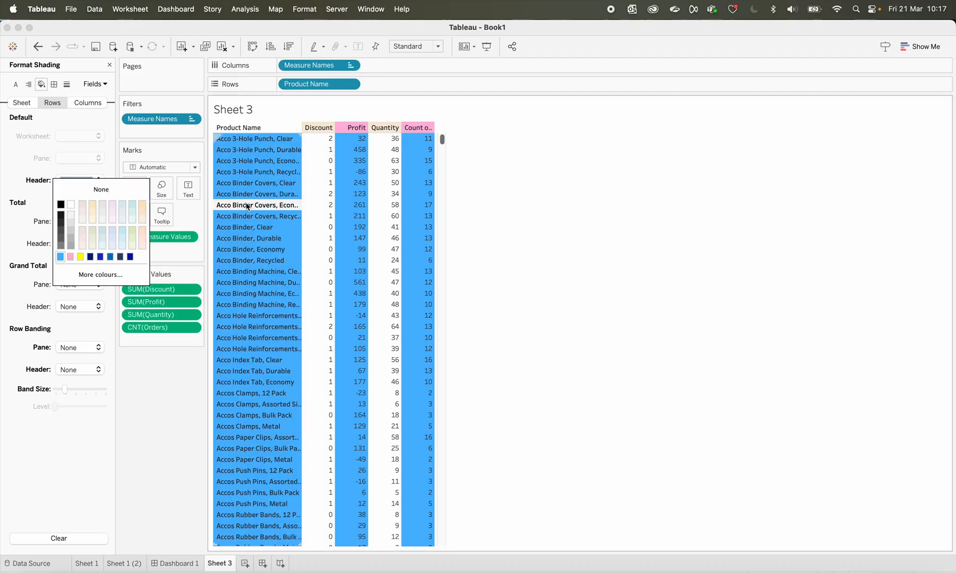
click(15, 174)
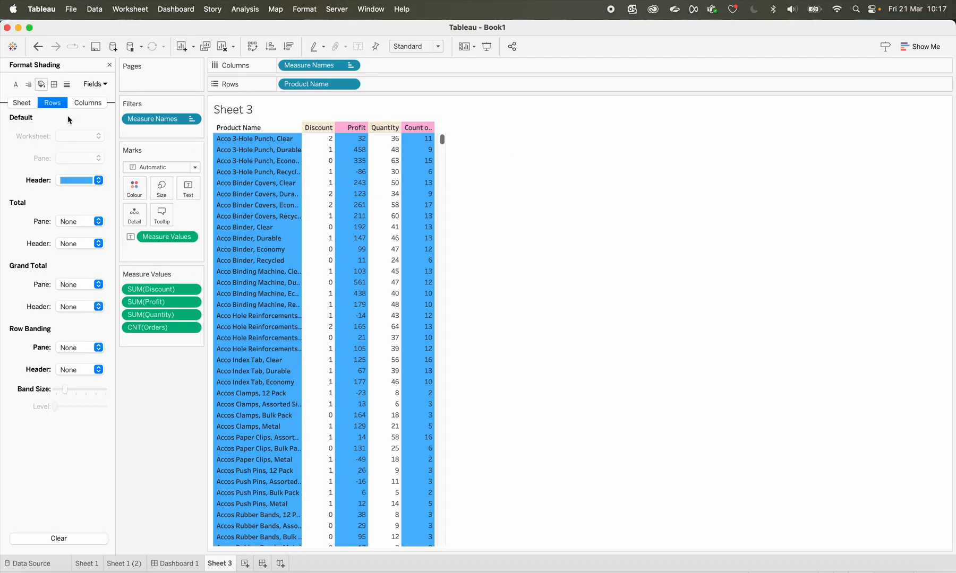
Set the Total pane shading at row level to blue
click(88, 104)
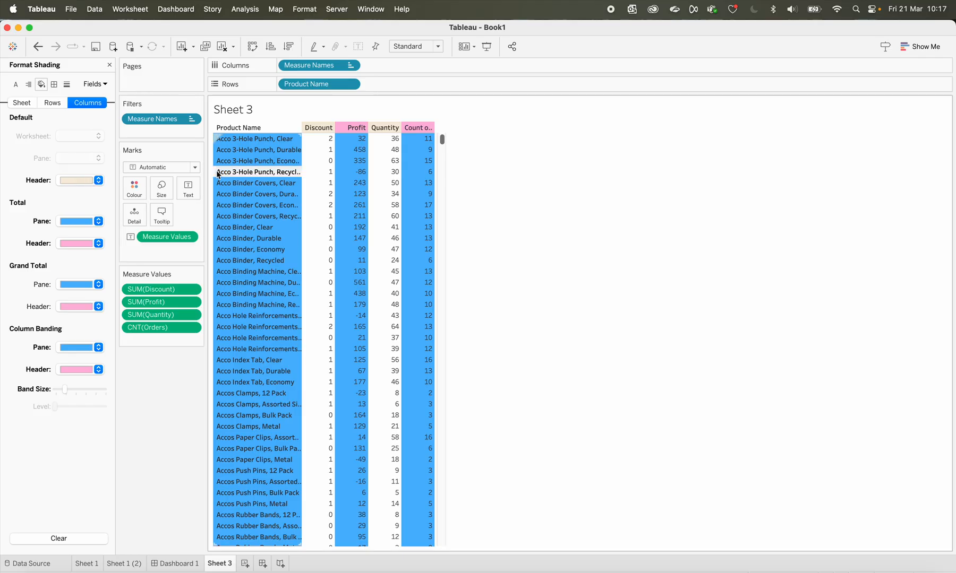
click(56, 105)
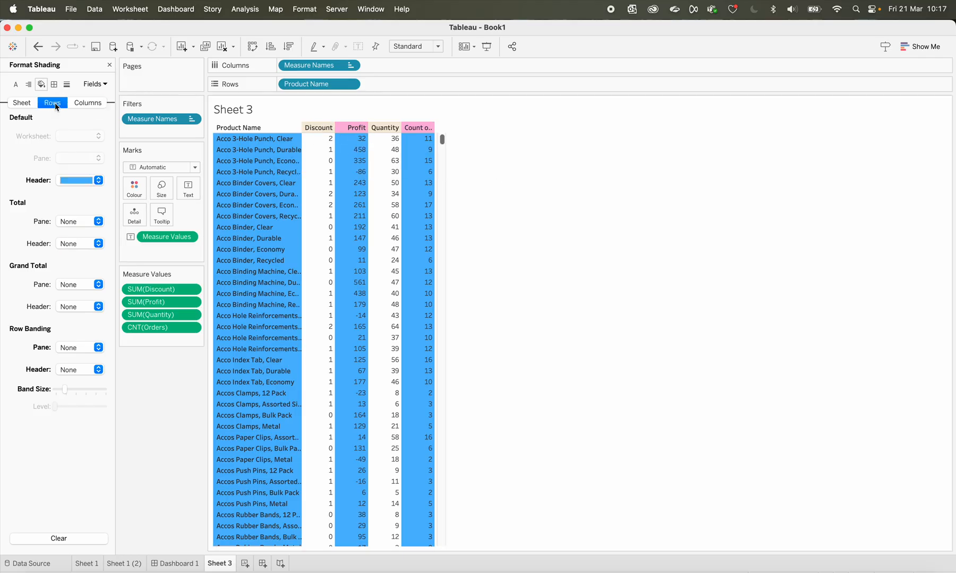
click(79, 223)
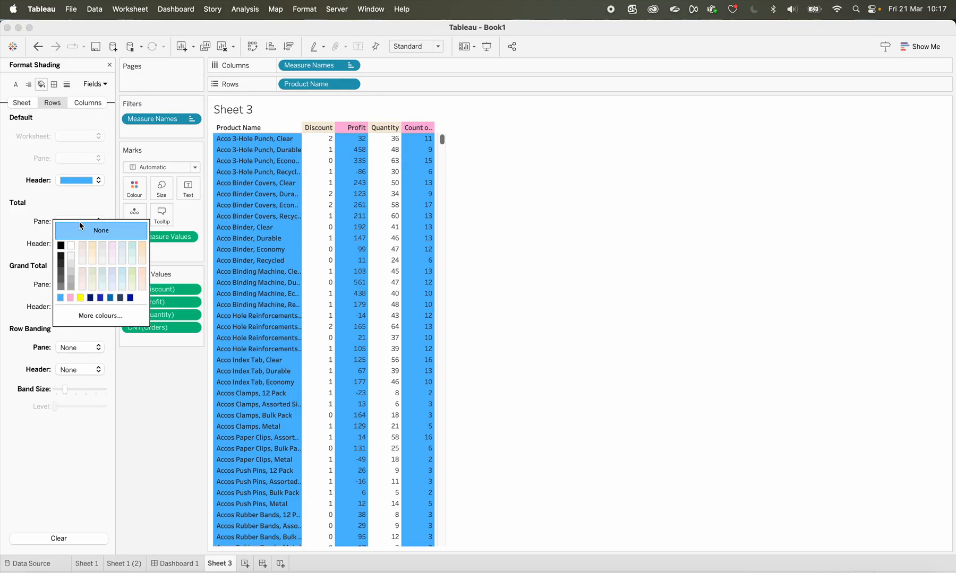
click(60, 297)
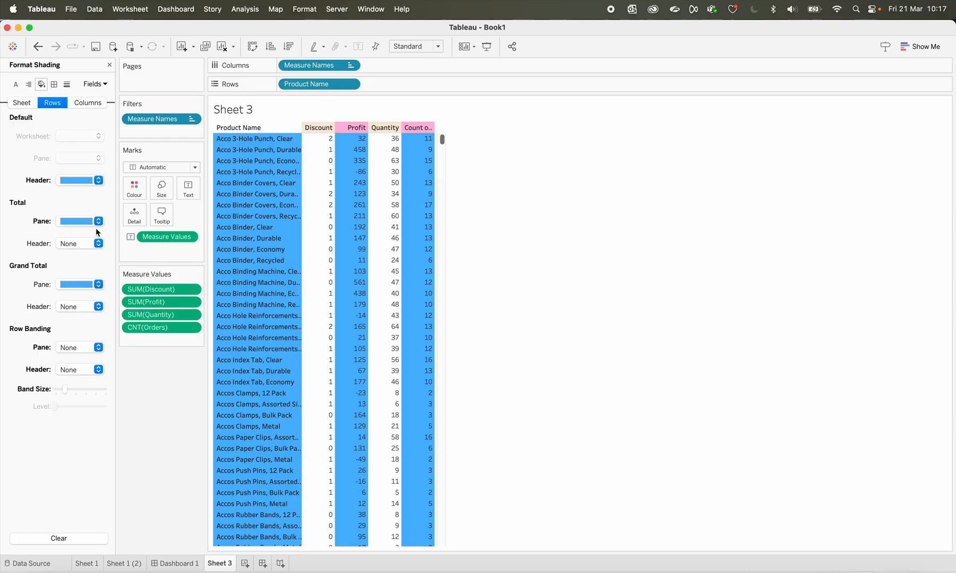
Reset the default row-level header shading to None and set the row-level Total header shading to pink
click(100, 181)
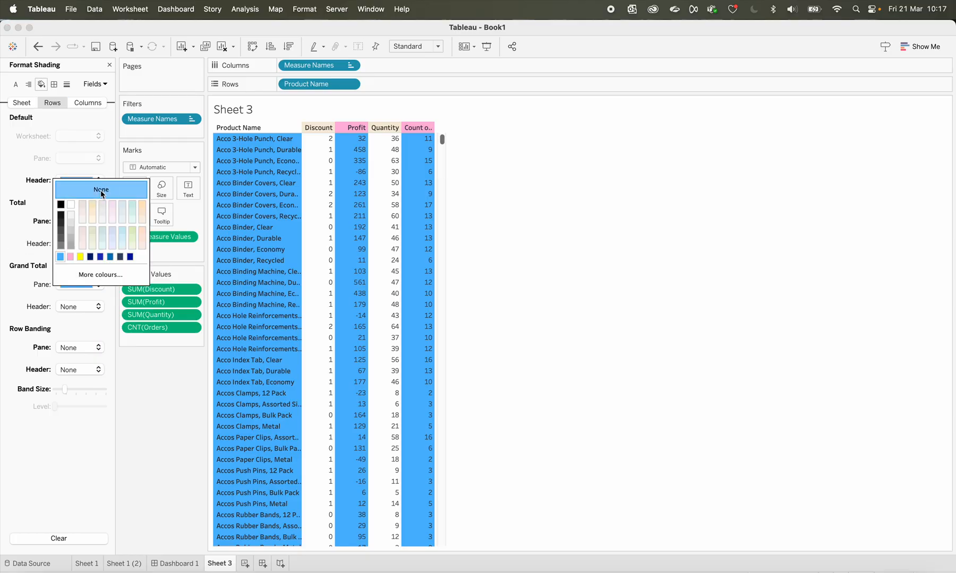
click(100, 190)
click(16, 236)
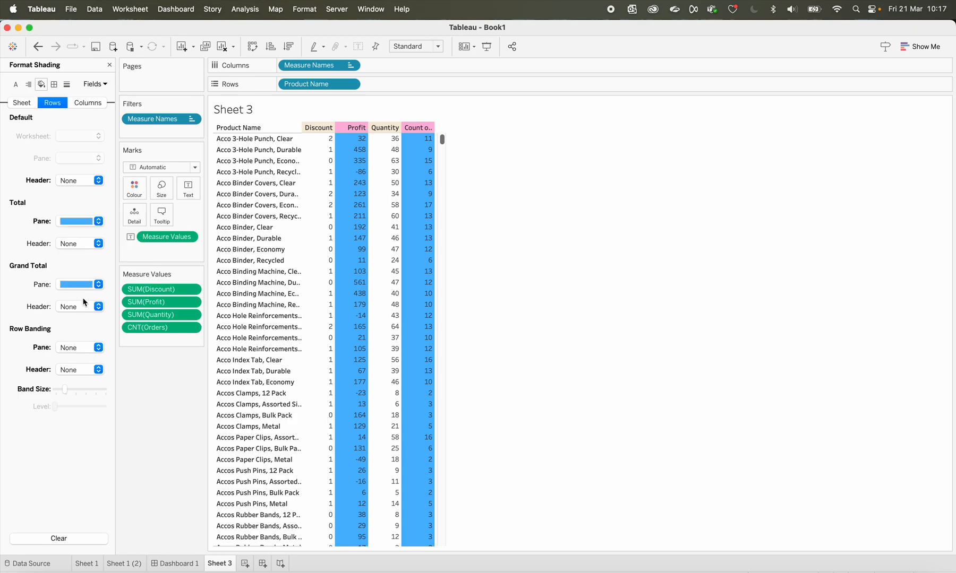
click(84, 248)
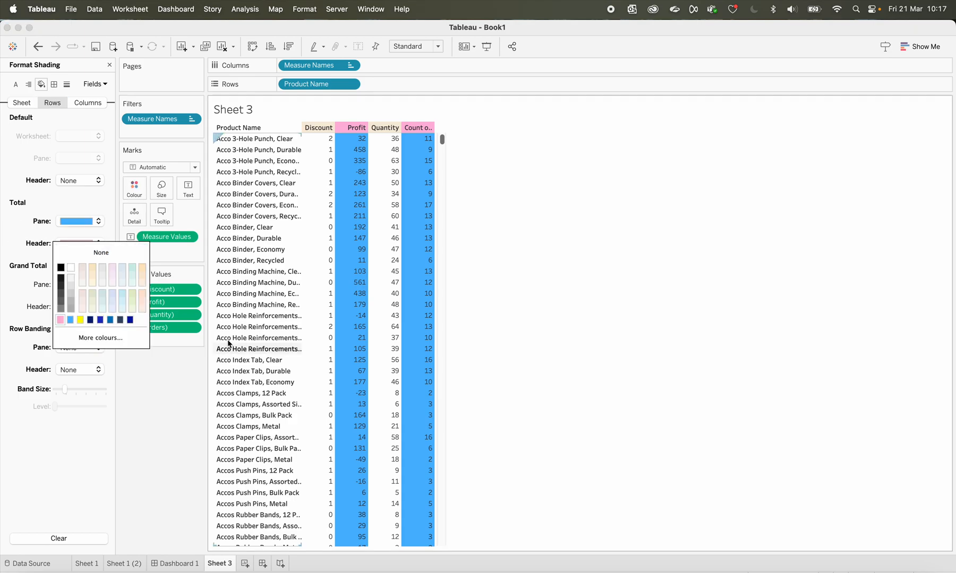
click(152, 405)
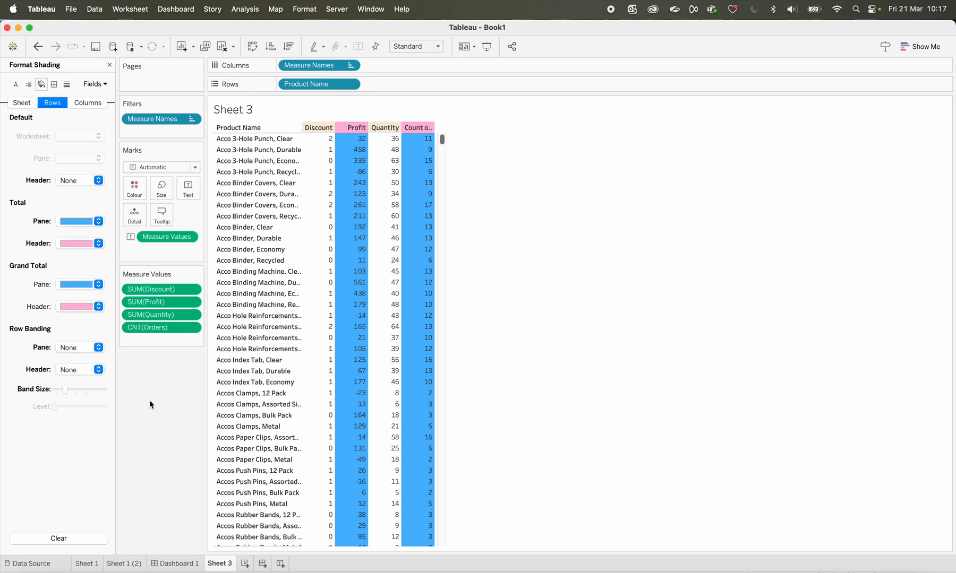
Set the row banding to blue for the pane and pink for the header
click(85, 350)
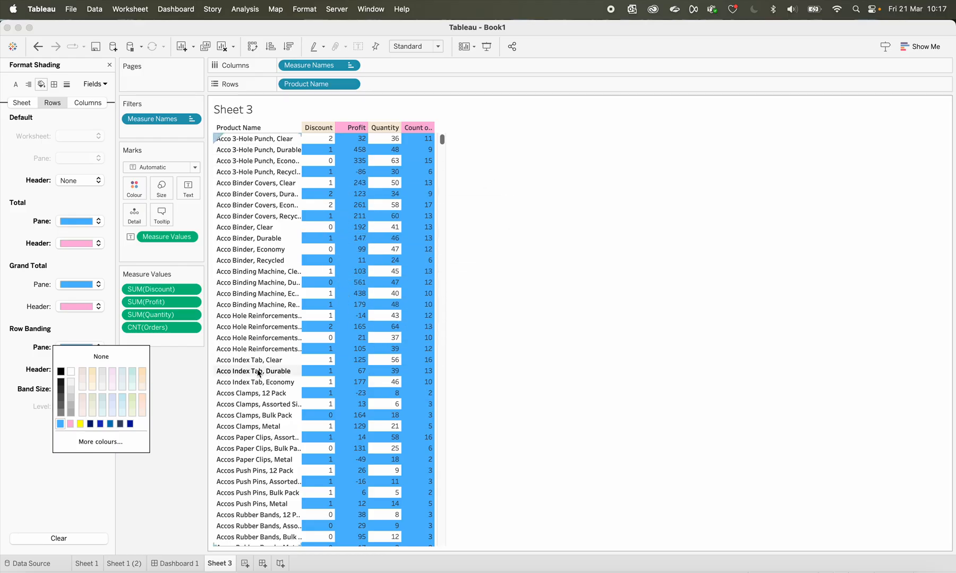
click(196, 373)
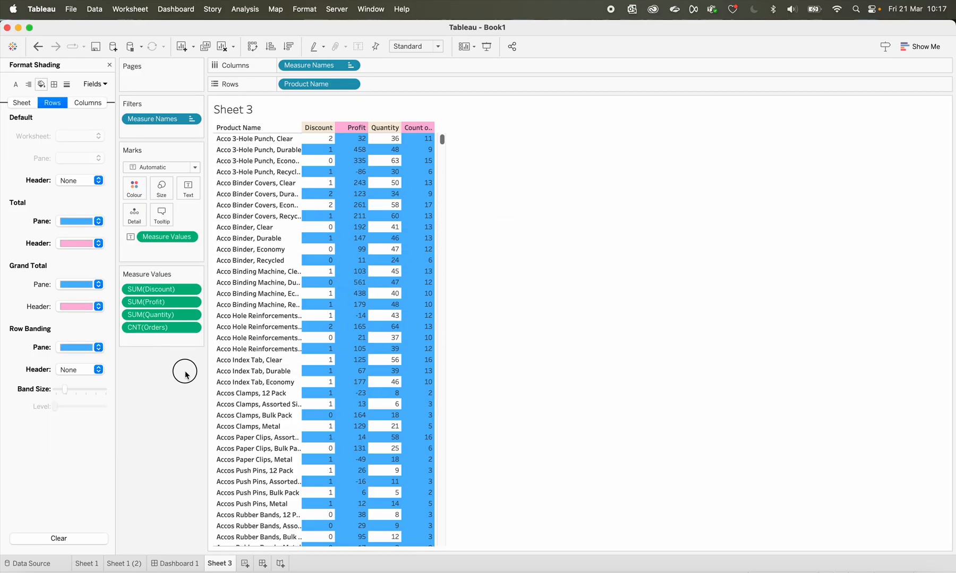
click(77, 370)
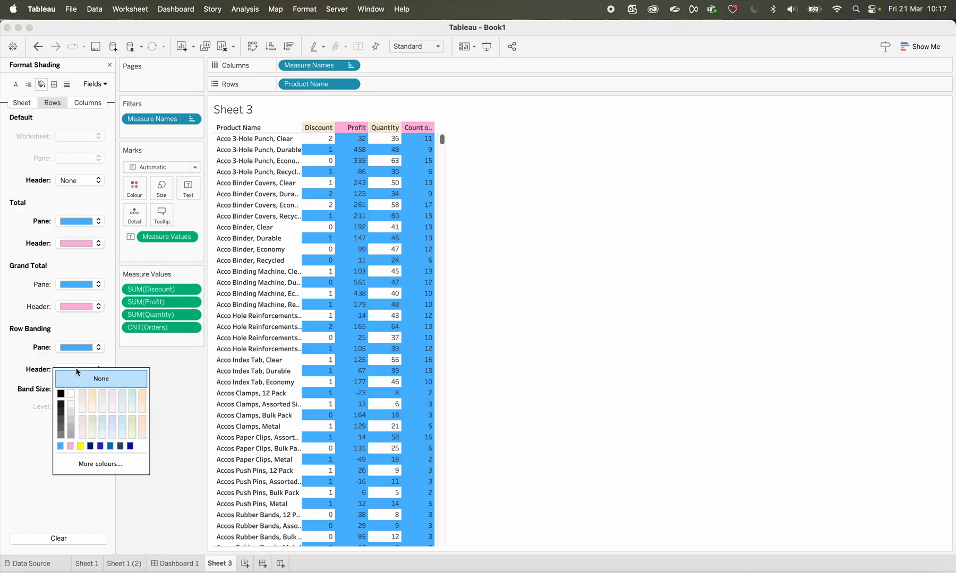
click(70, 447)
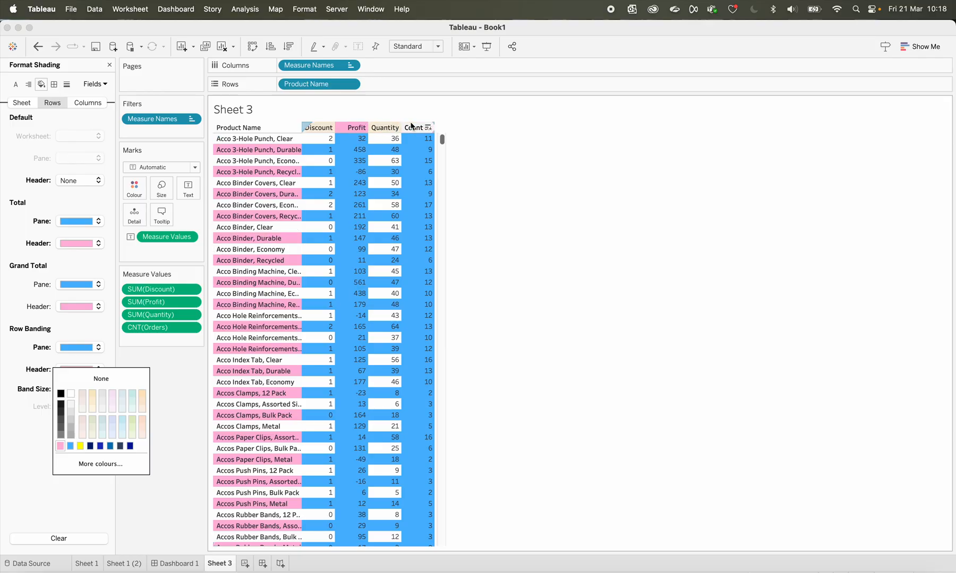
Set the default row-level header shading to dark blue and the row banding header to None
click(67, 182)
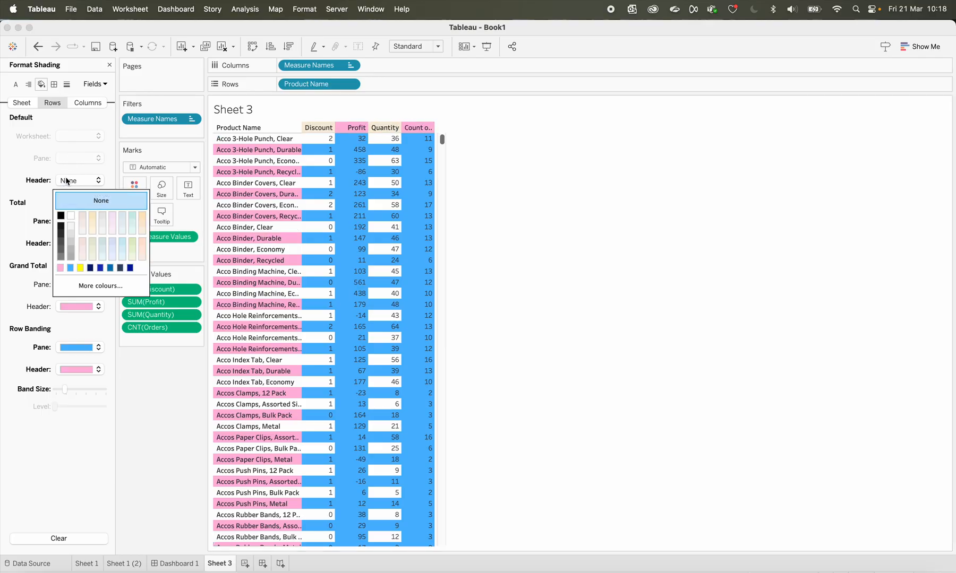
click(100, 268)
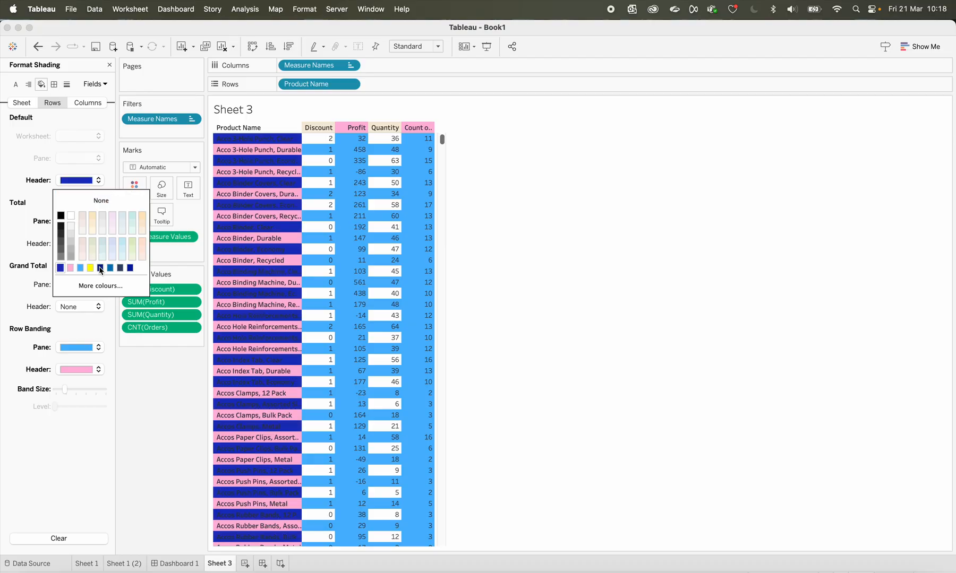
click(99, 370)
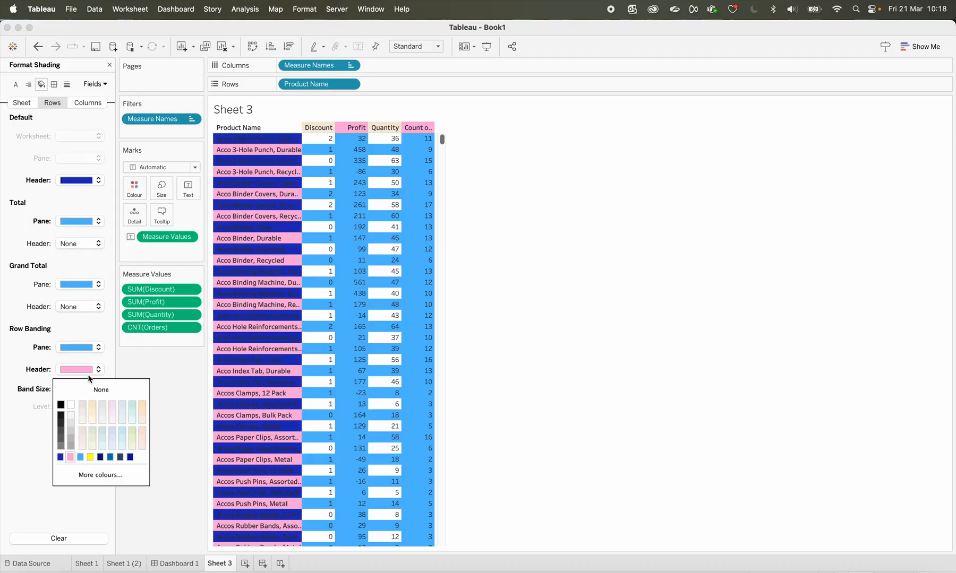
click(91, 391)
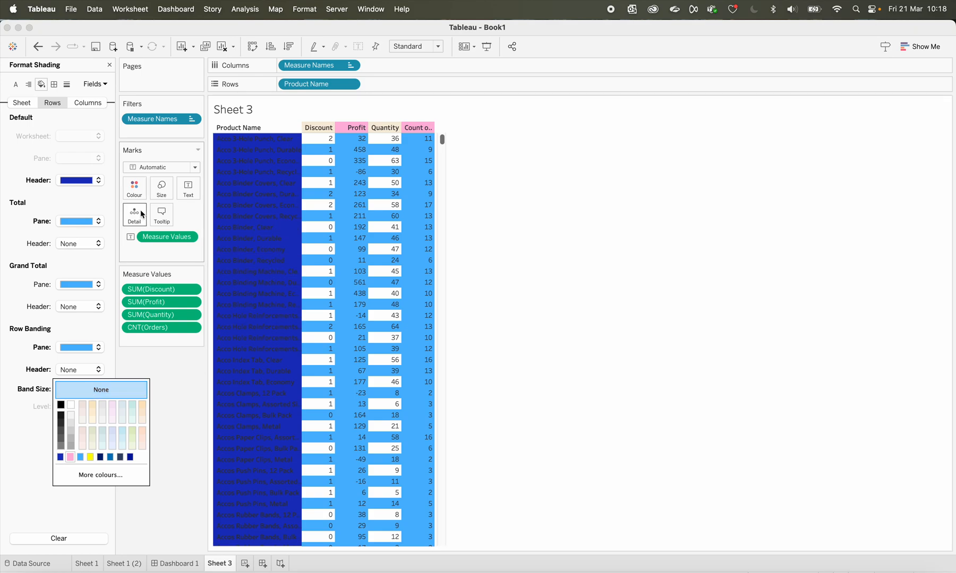
Undo all the row-level shading and row banding changes
click(40, 49)
click(40, 48)
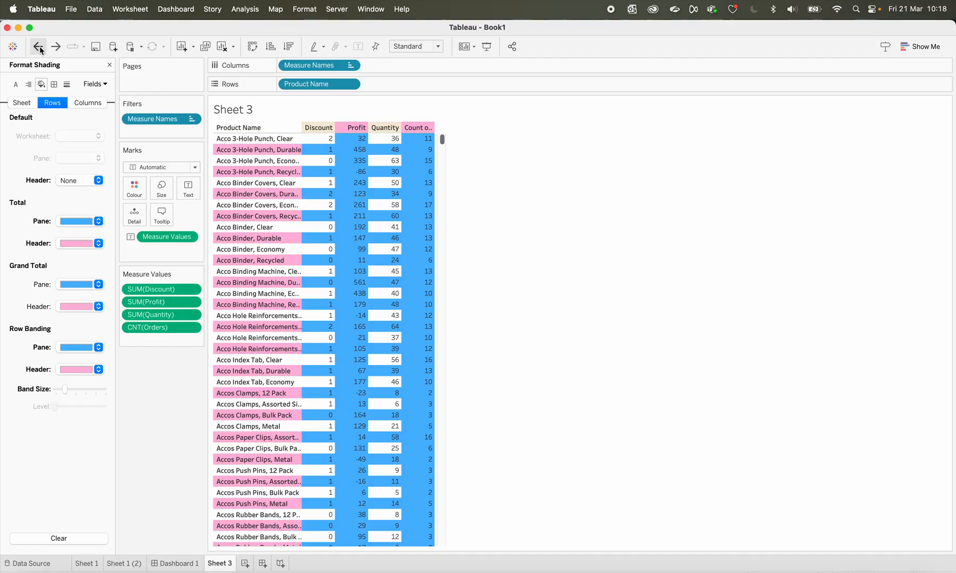
click(40, 48)
click(40, 48)
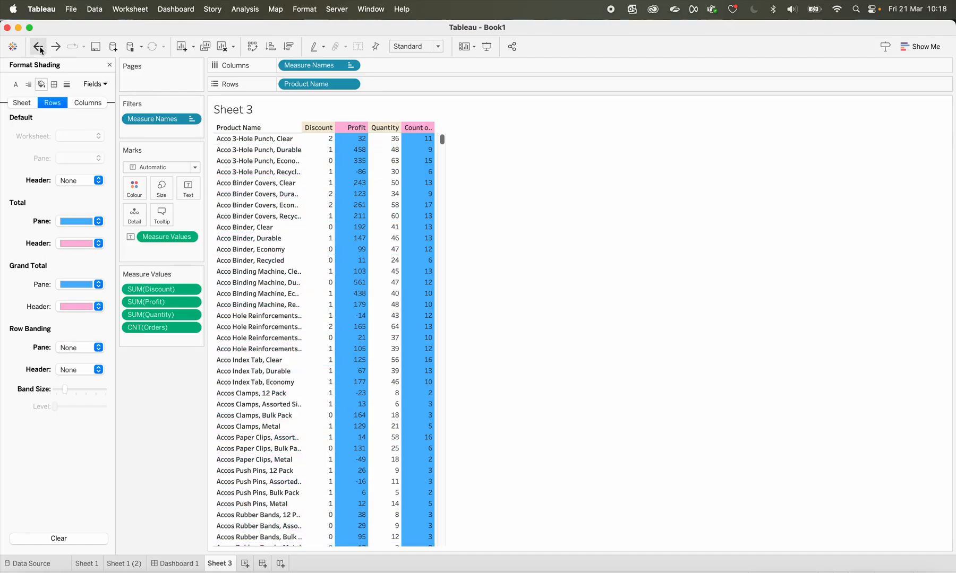
click(40, 48)
click(40, 48)
click(40, 48)
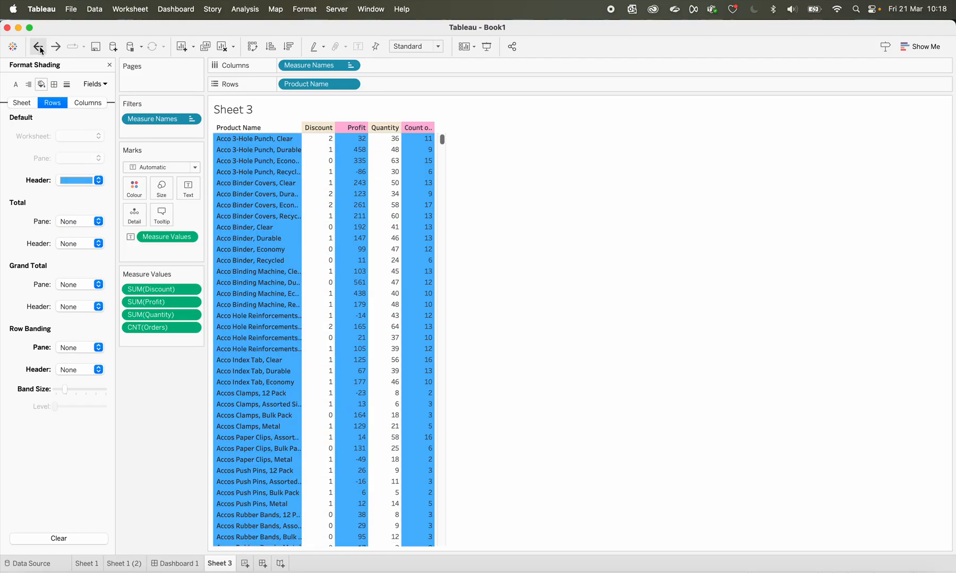
click(41, 49)
Step back through the earlier column shading and banding changes to leave beige measure headers without any column banding
click(40, 48)
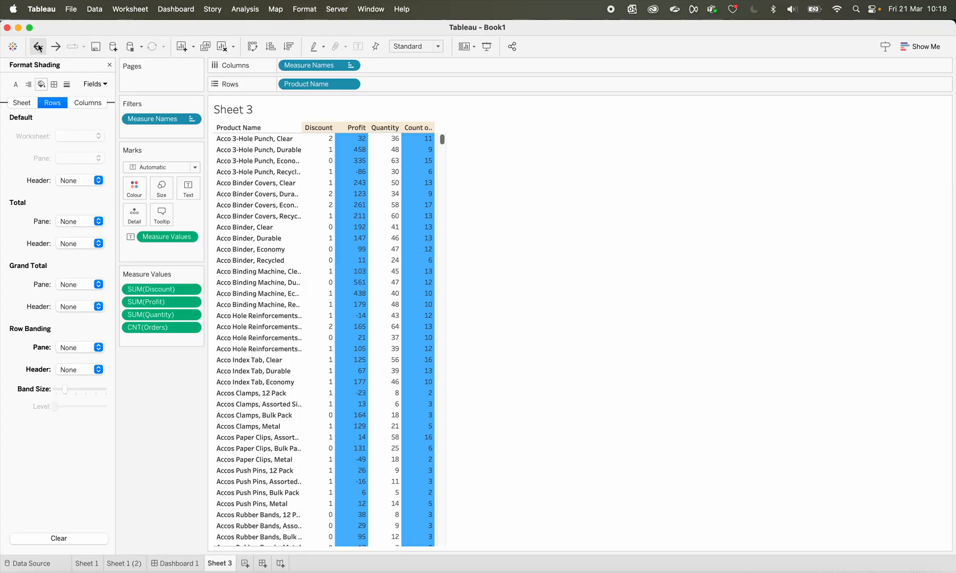
click(39, 48)
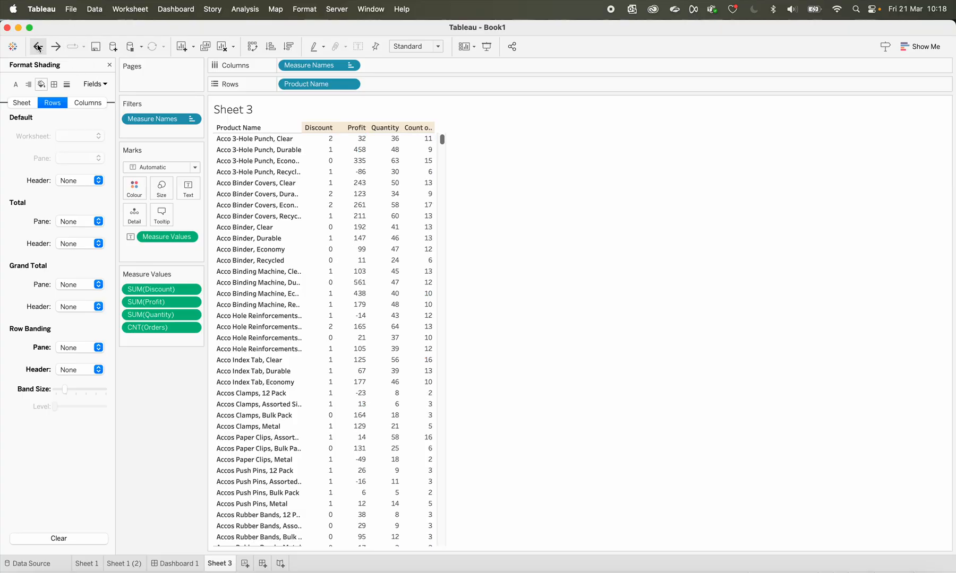
click(41, 48)
click(42, 47)
click(42, 48)
click(42, 47)
click(43, 47)
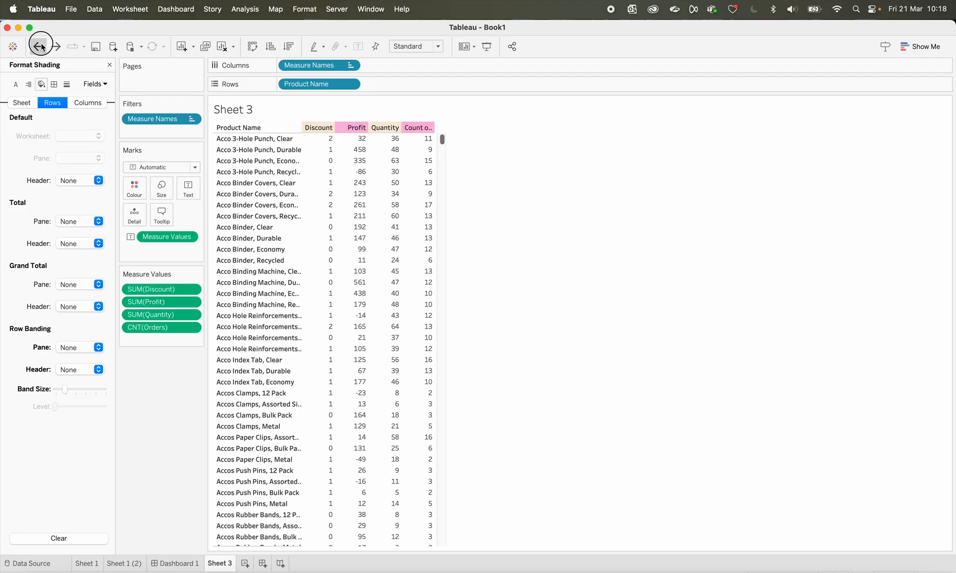
click(59, 47)
click(59, 47)
Set the default header shading of the Measure Names field to yellow
click(104, 85)
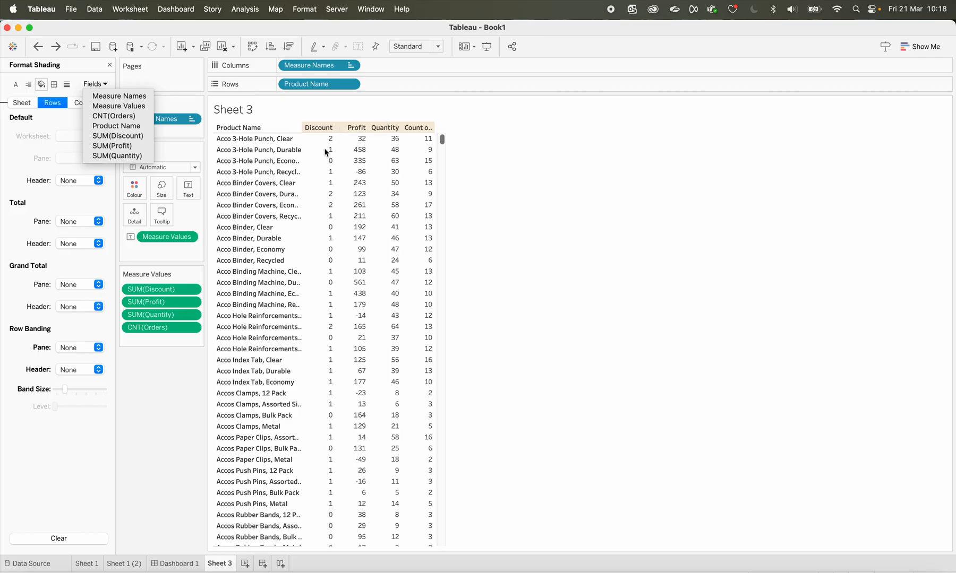
click(177, 392)
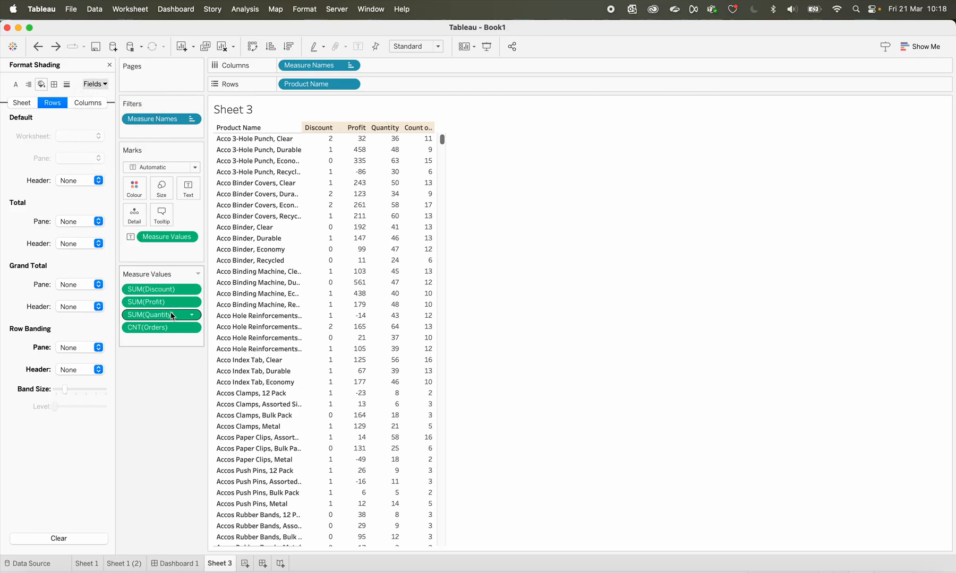
click(103, 81)
click(105, 81)
click(106, 84)
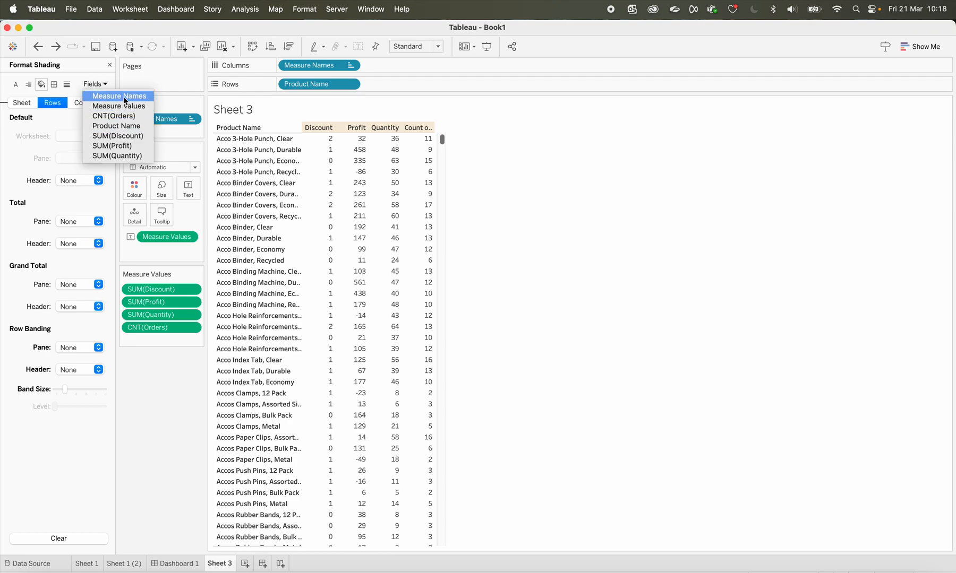
click(124, 97)
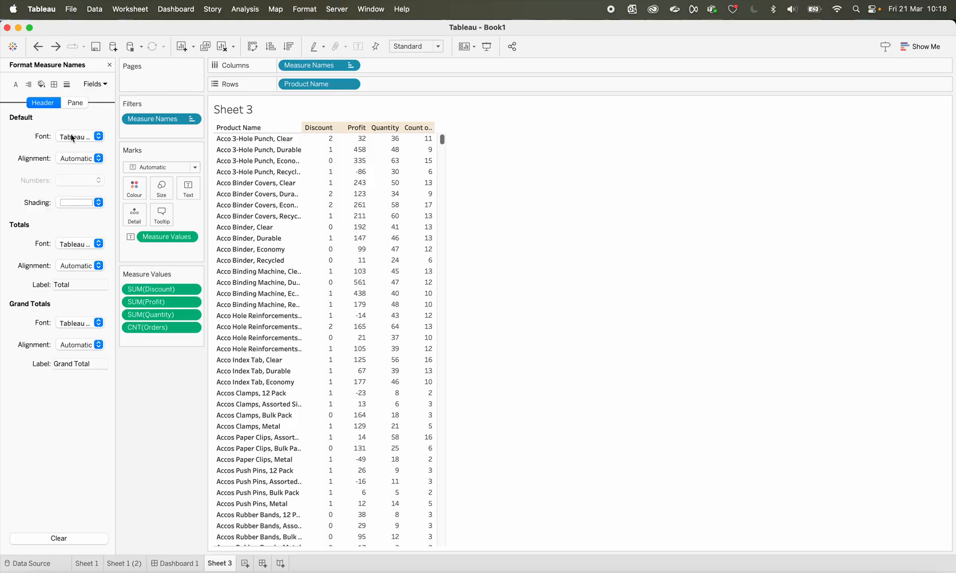
click(78, 204)
click(91, 259)
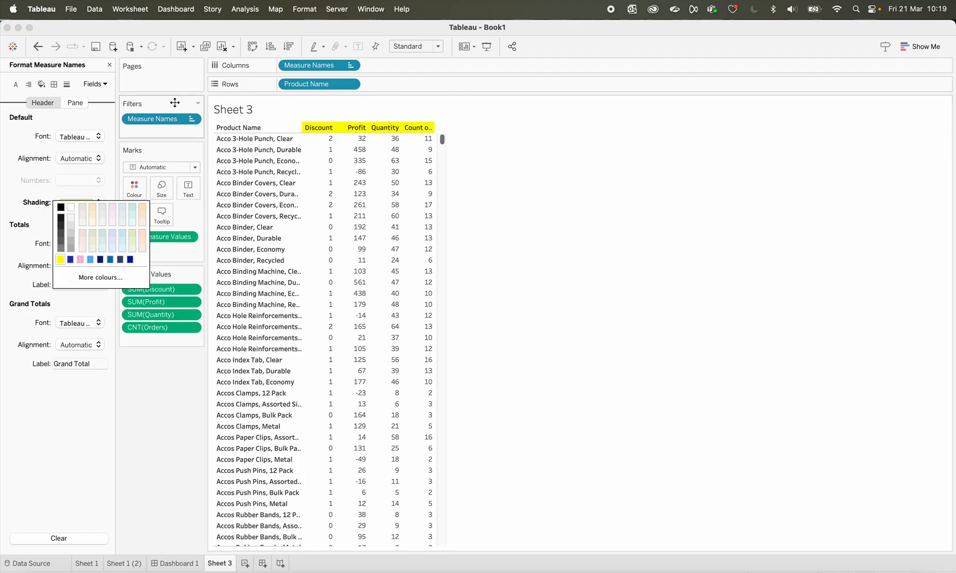
click(173, 434)
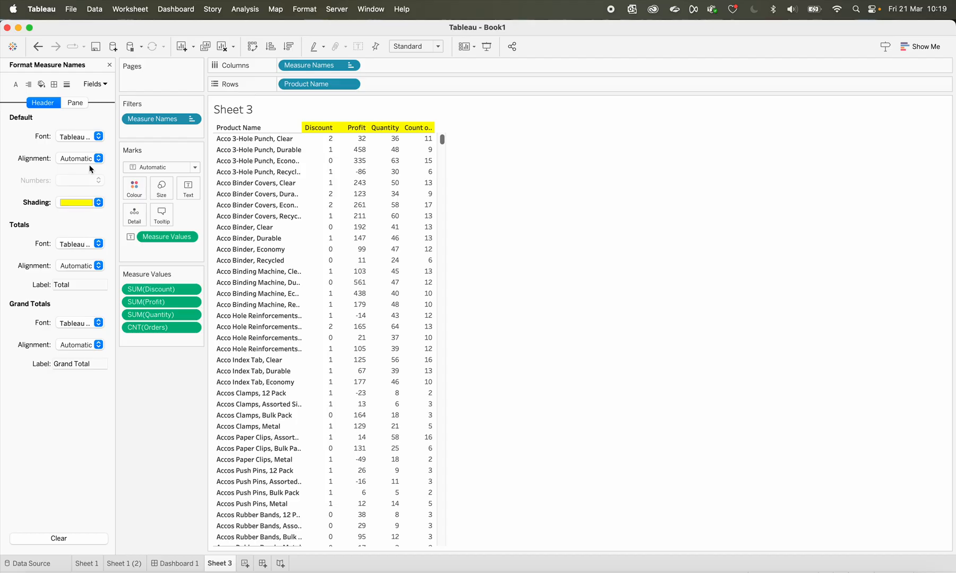
Examine the header and pane formatting options of Measure Names and the pane options of Measure Values for a column shading control
click(81, 104)
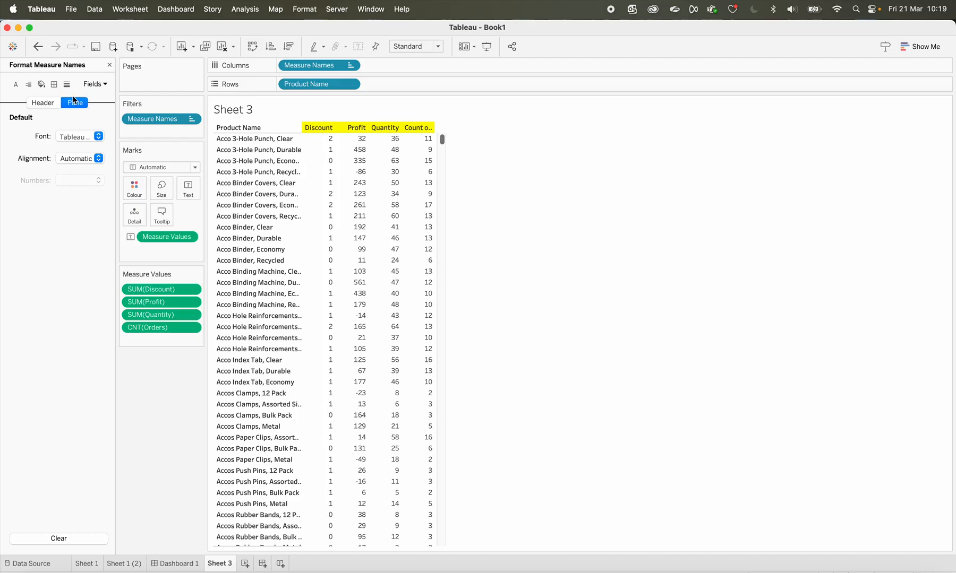
click(41, 84)
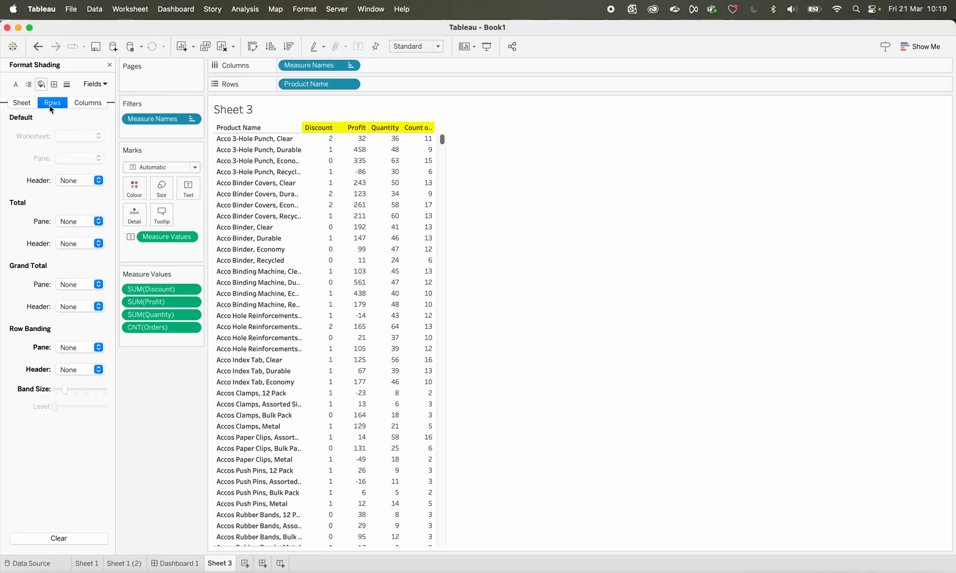
click(95, 84)
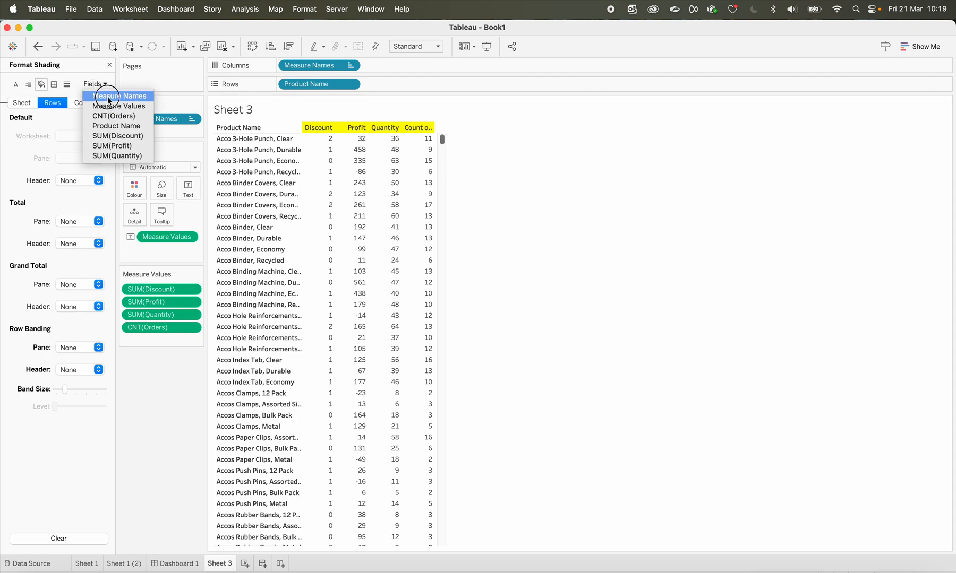
click(109, 96)
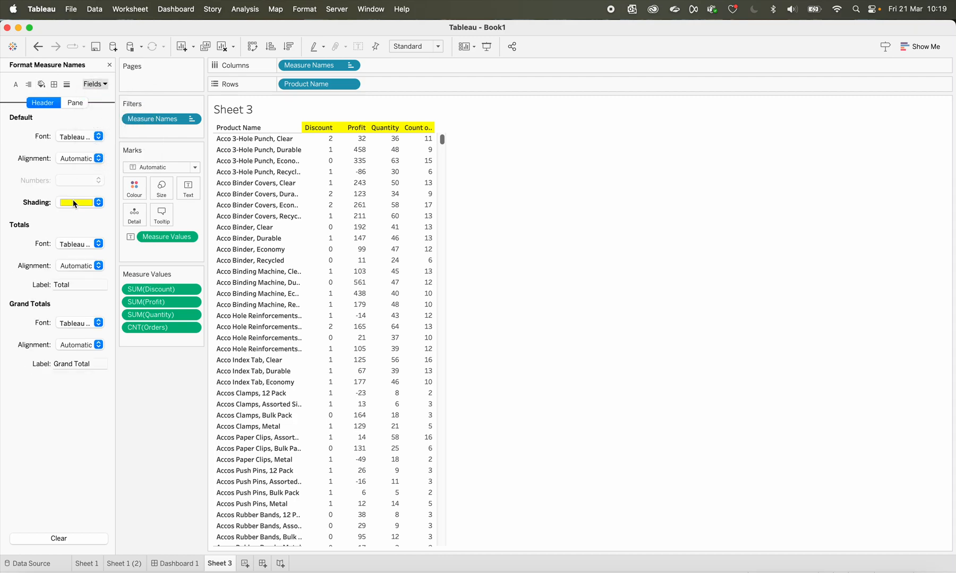
click(80, 104)
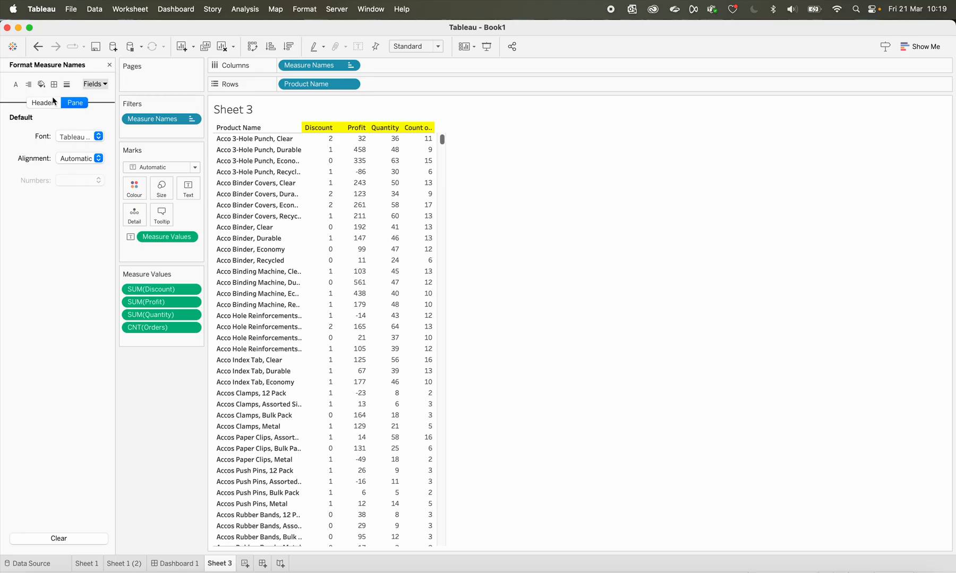
click(93, 84)
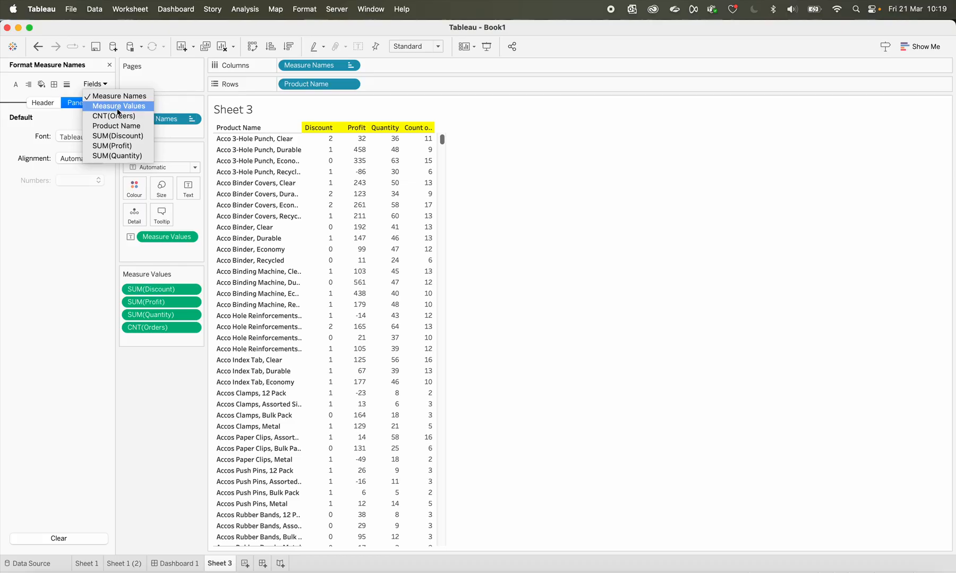
click(117, 107)
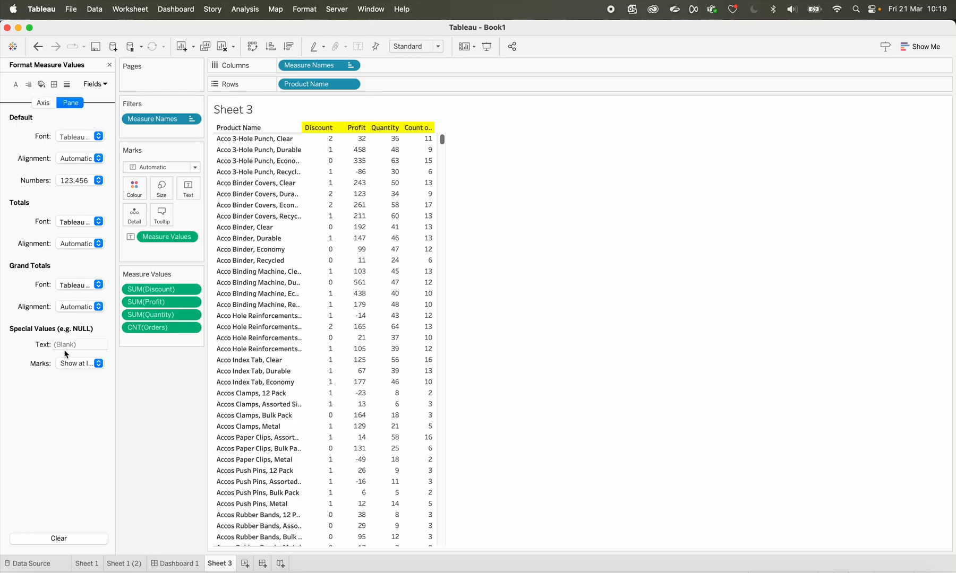
click(77, 307)
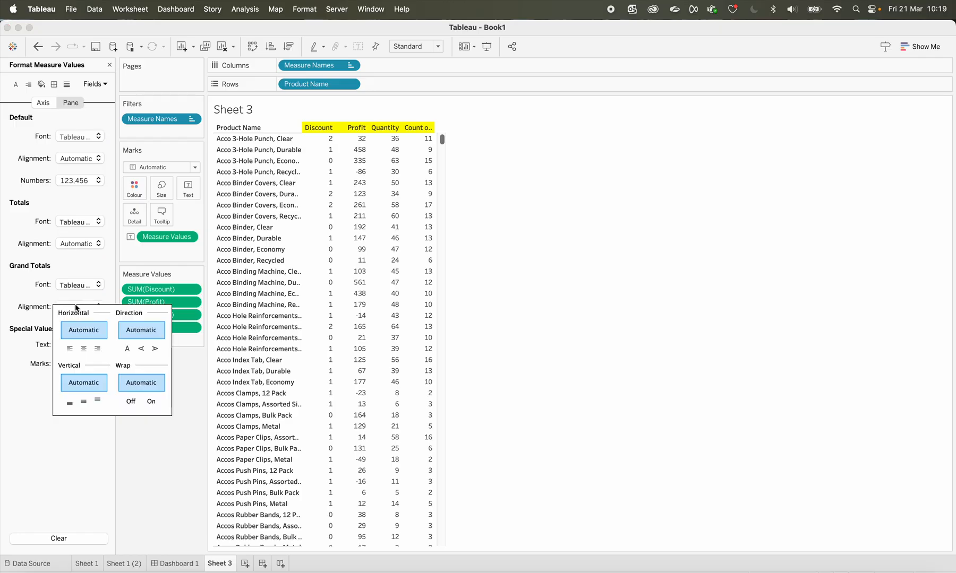
click(75, 287)
click(79, 247)
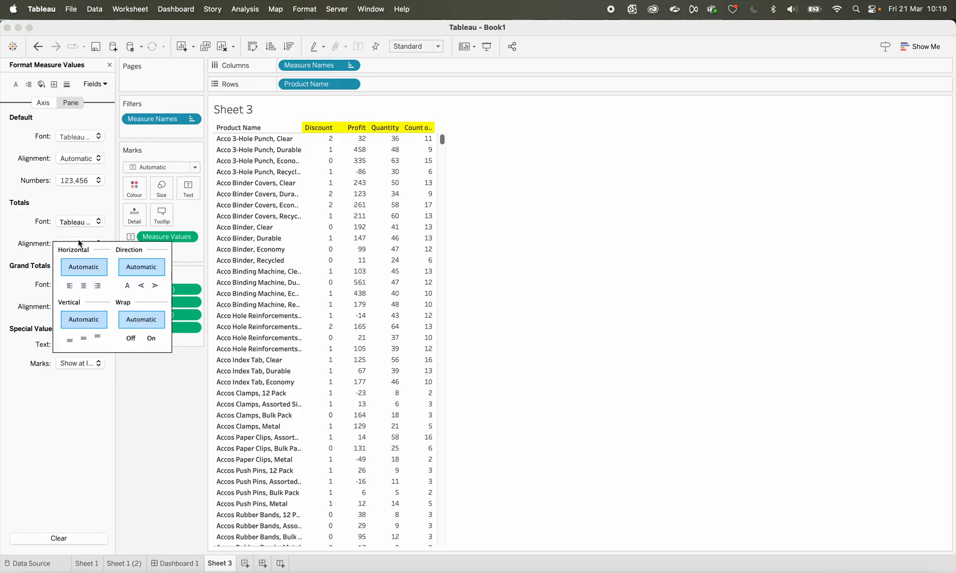
click(79, 181)
click(79, 144)
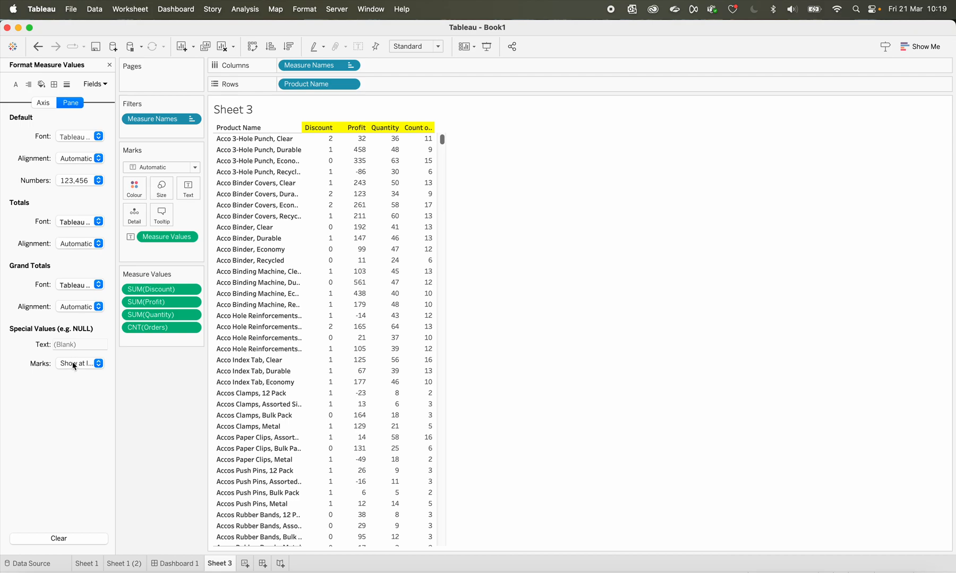
Set the default axis shading of the Measure Values field to pink
click(45, 104)
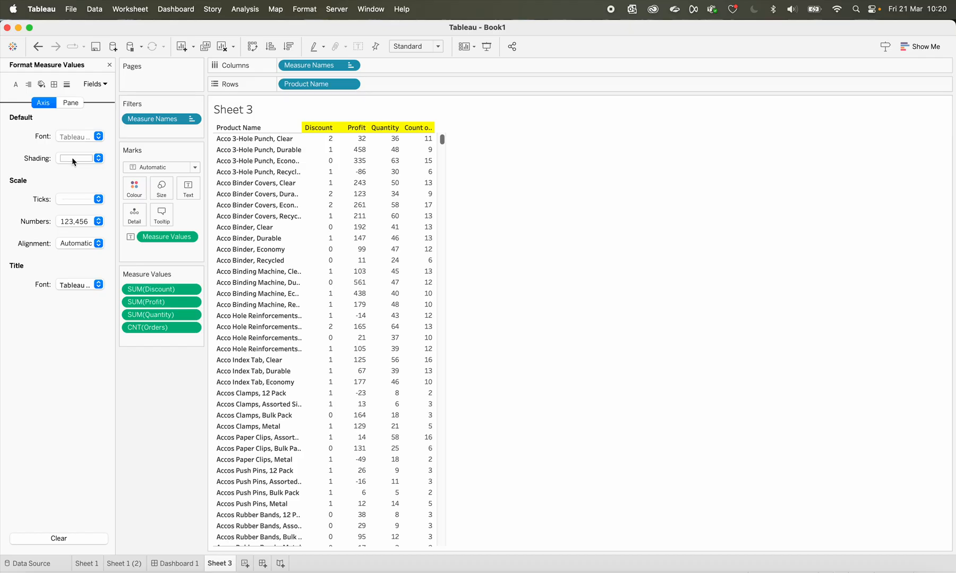
click(72, 158)
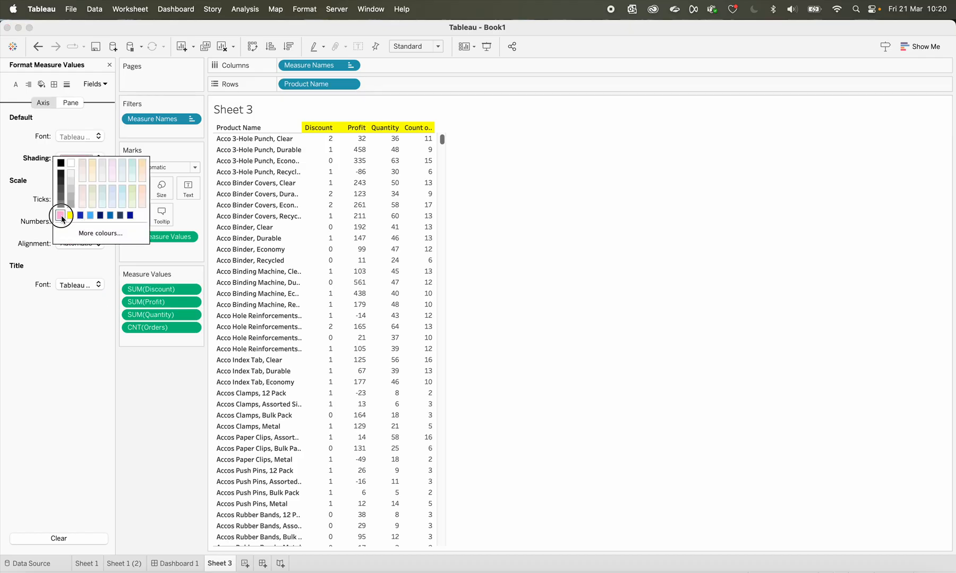
click(81, 378)
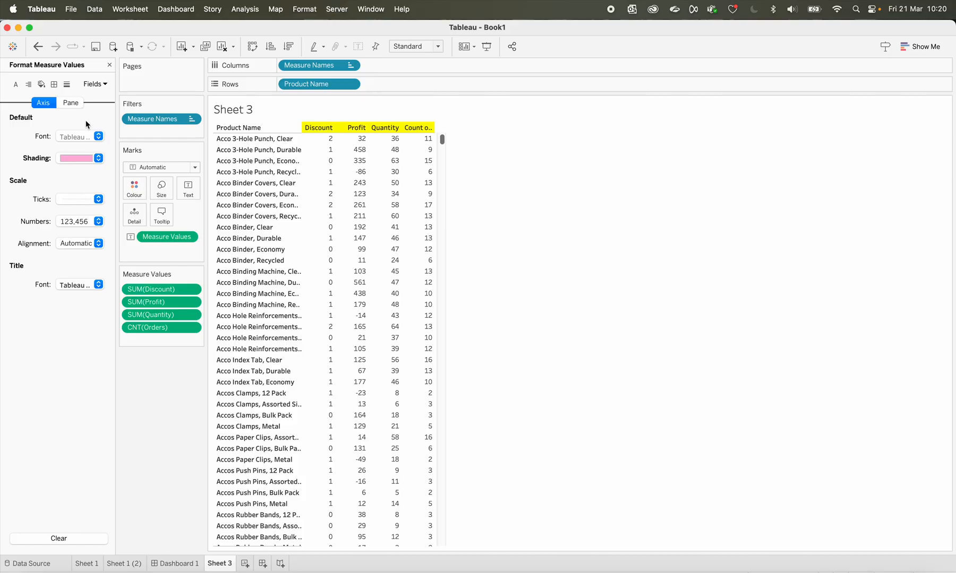
Set the default axis shading of the SUM(Discount) field to dark blue
mouse_move(355, 223)
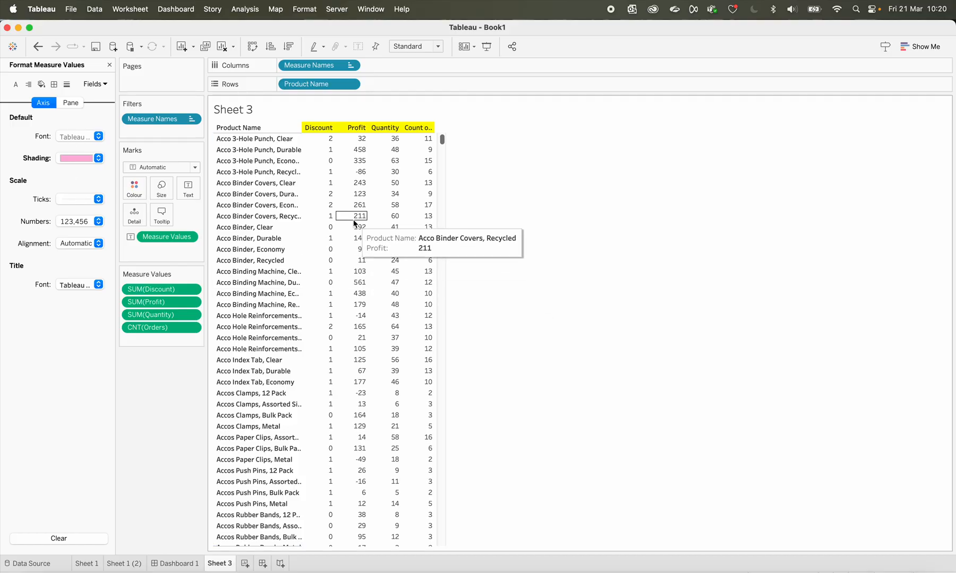
click(97, 84)
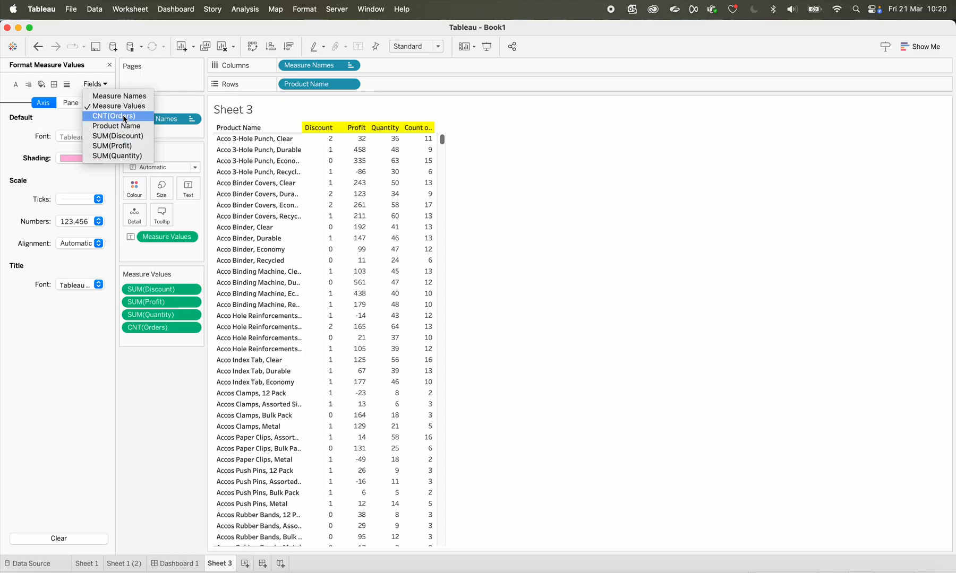
click(119, 136)
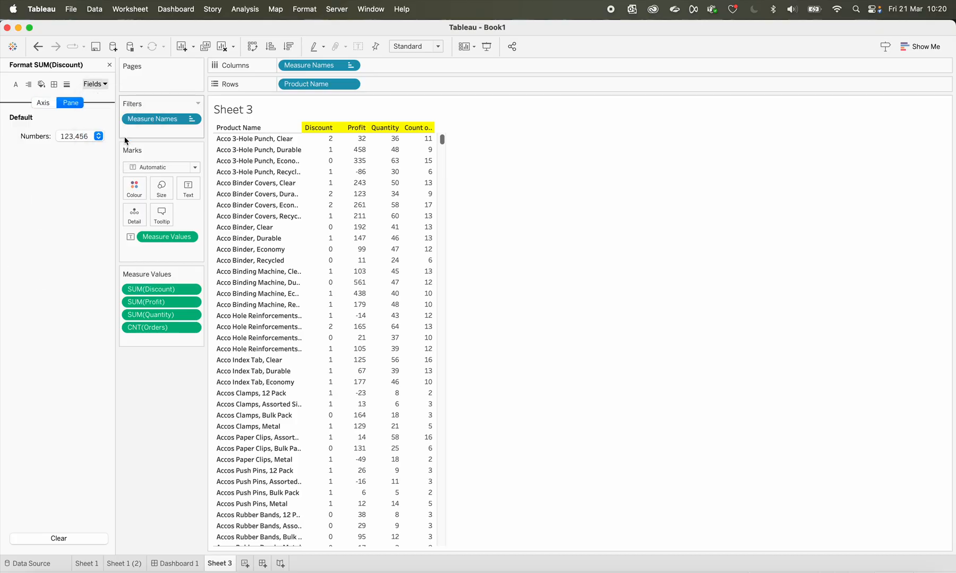
click(52, 103)
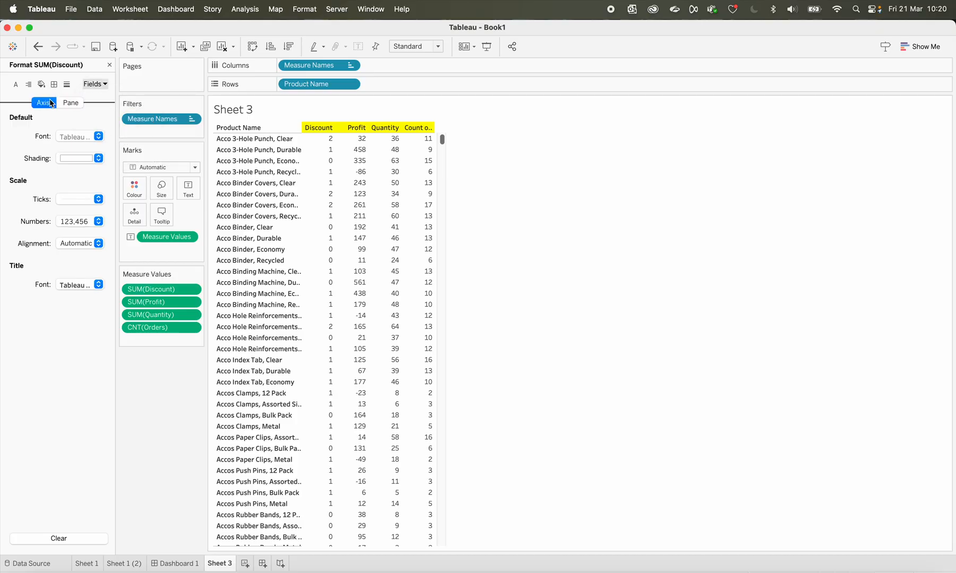
click(80, 164)
click(80, 215)
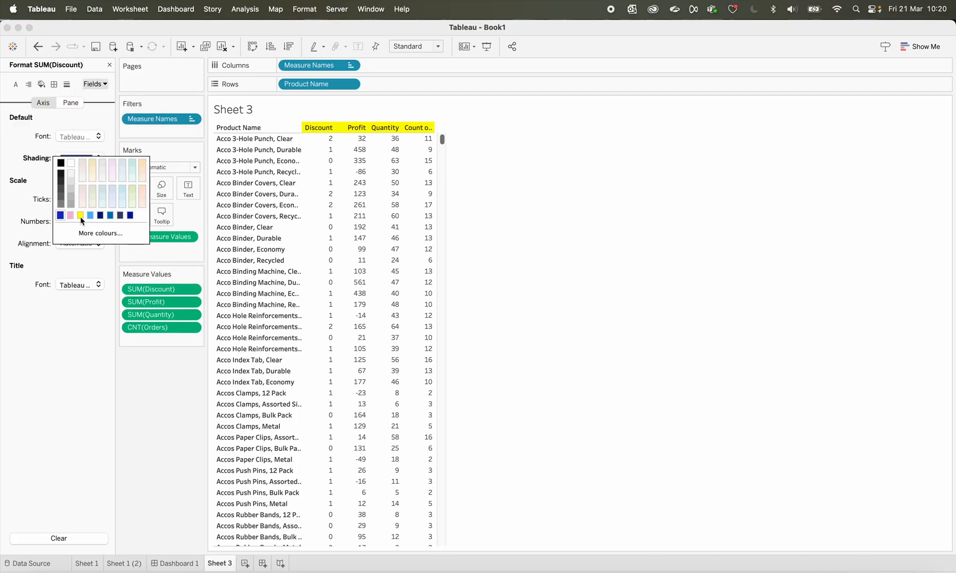
click(169, 389)
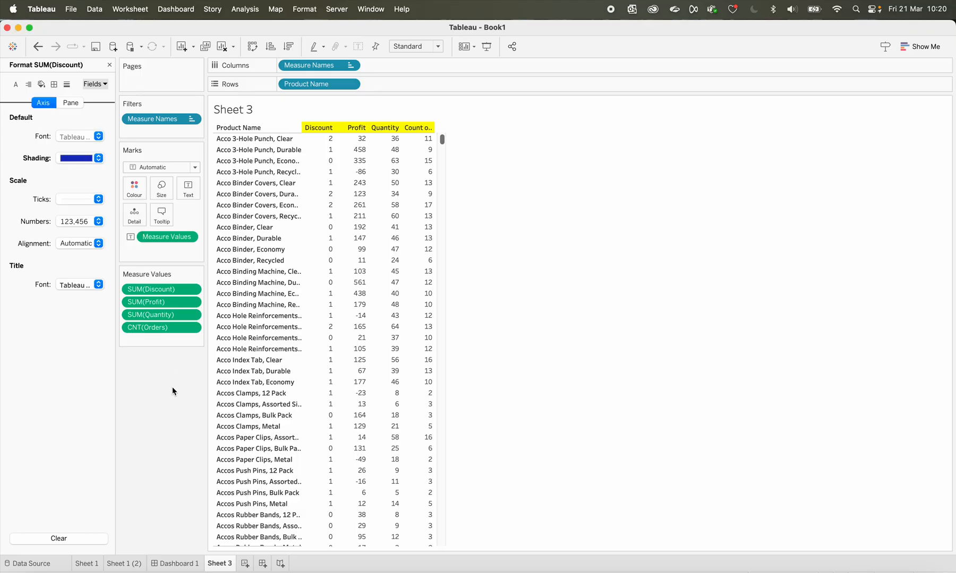
Set the default axis shading of the SUM(Profit) field to yellow
click(69, 104)
click(40, 105)
click(95, 84)
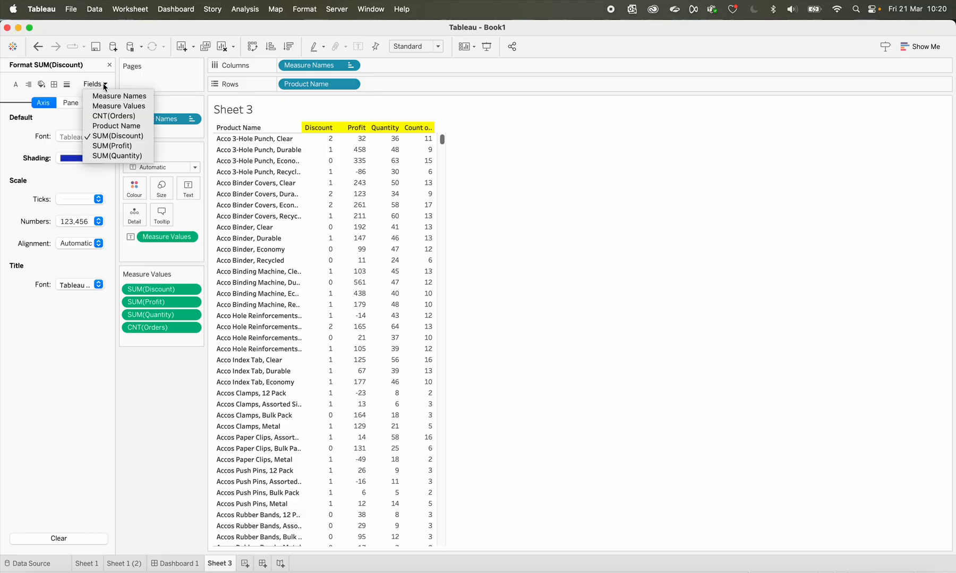
click(108, 146)
click(77, 159)
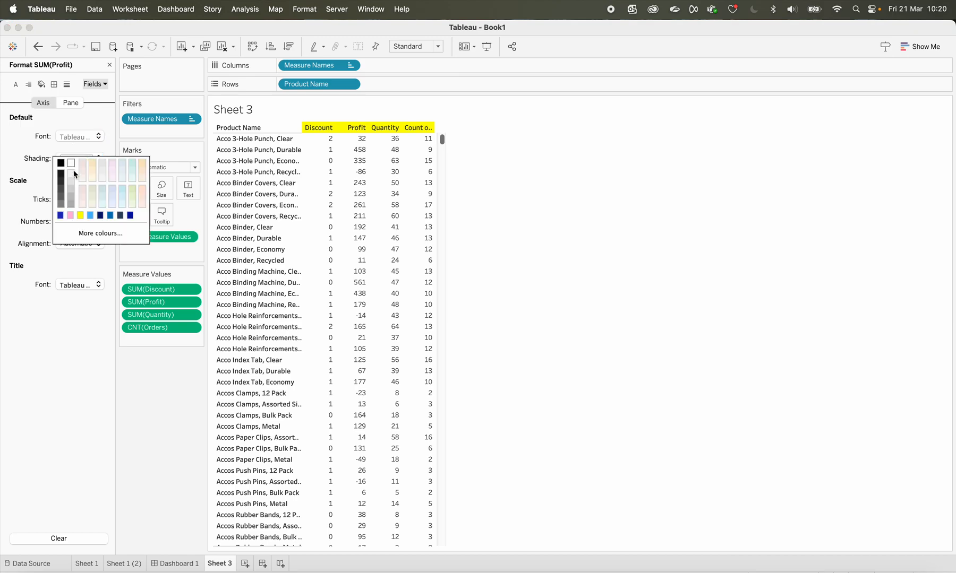
click(81, 216)
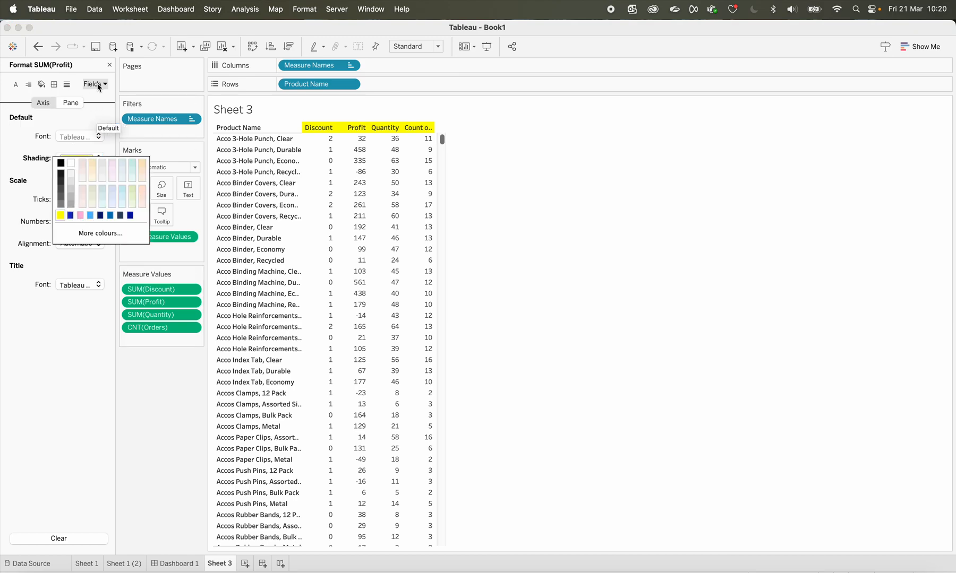
Compare the coloured columns on Dashboard 1 with Sheet 3 and review Sheet 3's sheet, row and column shading settings
click(42, 85)
click(42, 85)
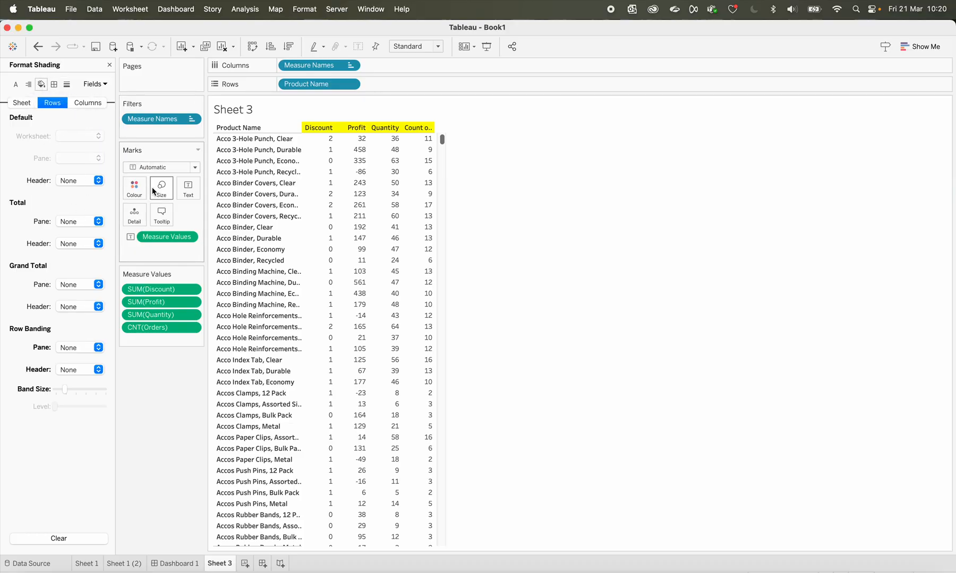
click(189, 564)
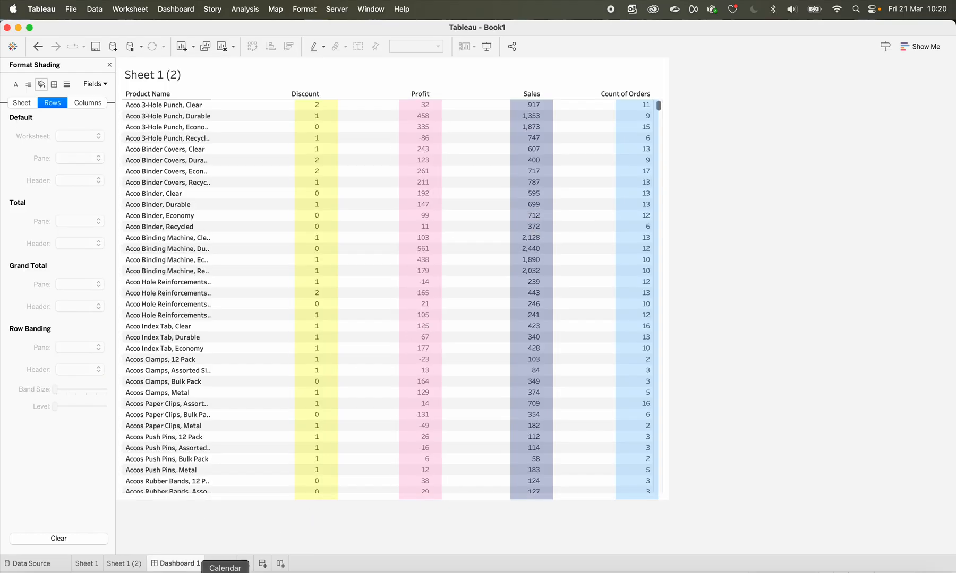
click(221, 565)
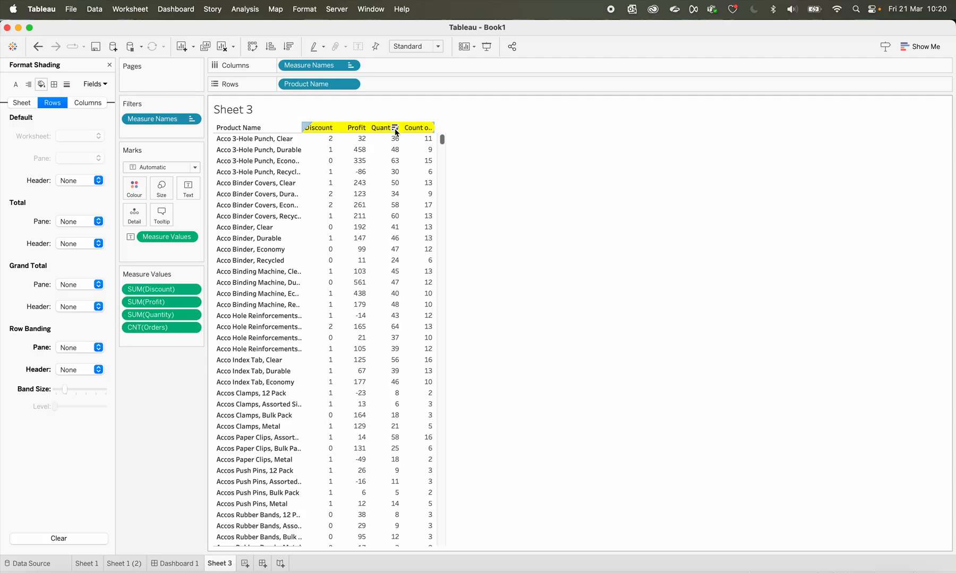
click(21, 103)
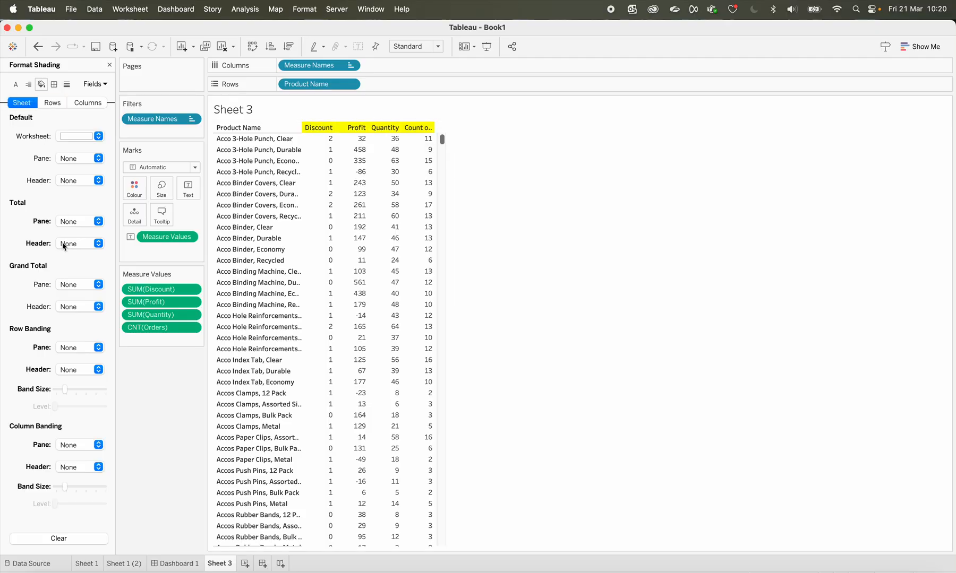
scroll(48, 388, down, 1)
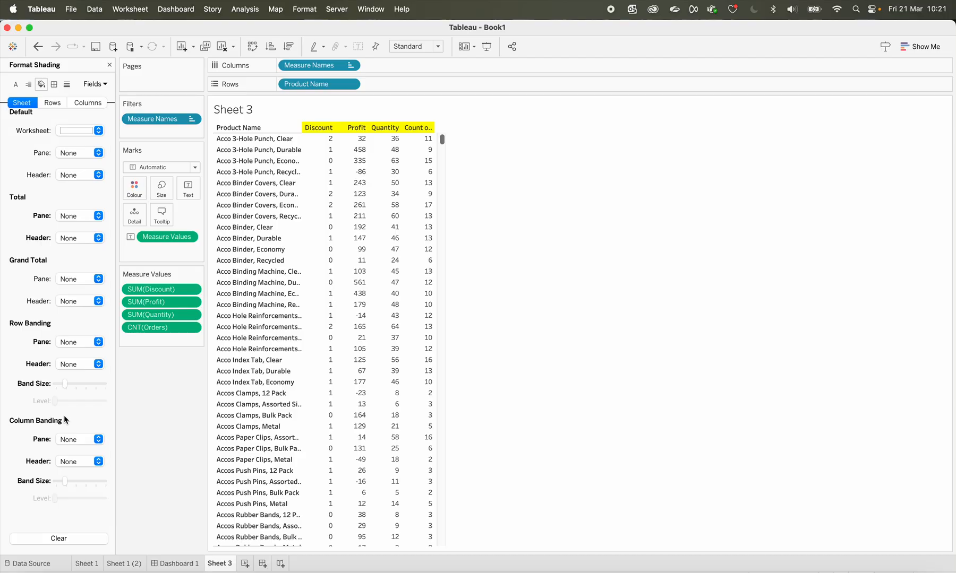
click(55, 103)
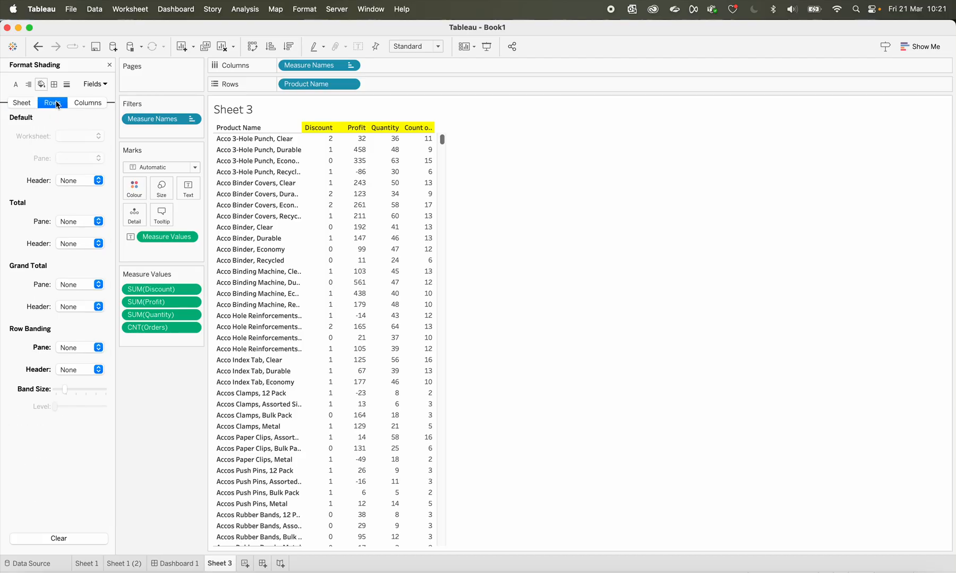
click(87, 104)
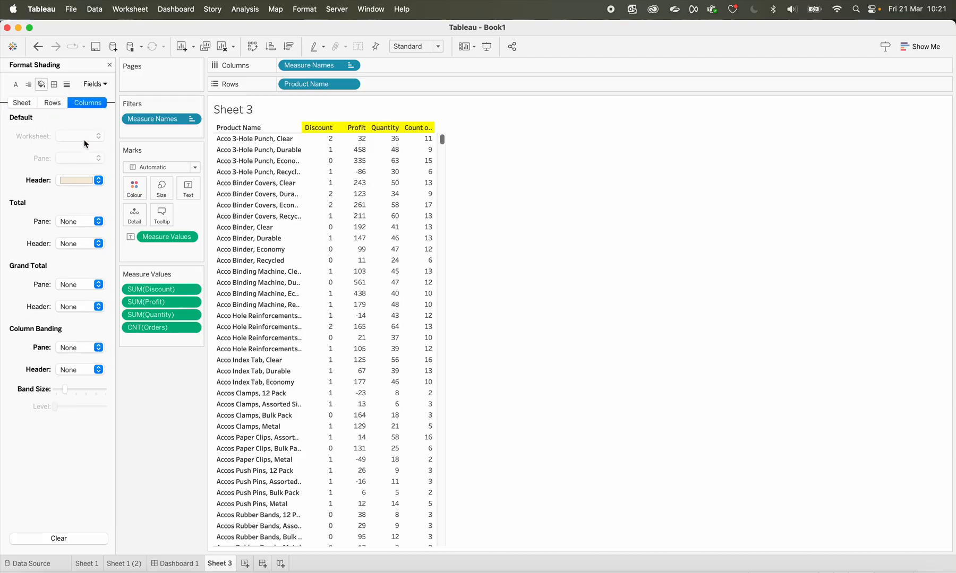
Set the default header shading of the Measure Names field to white
click(104, 84)
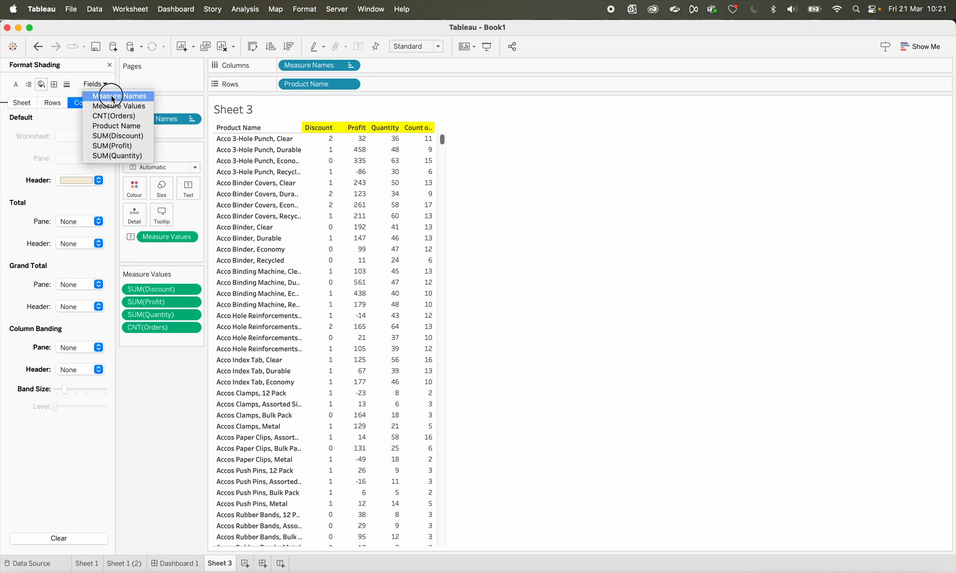
click(113, 98)
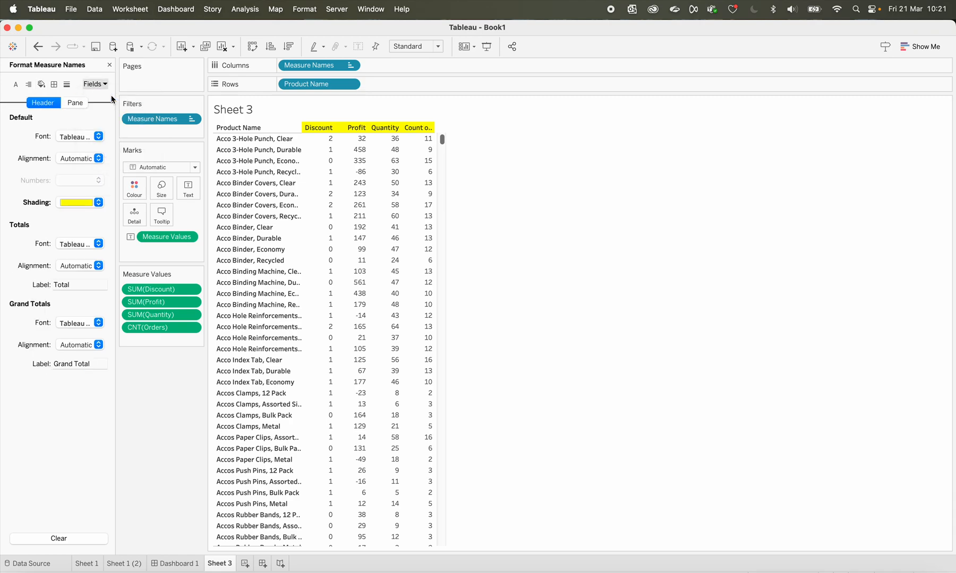
click(73, 205)
click(92, 279)
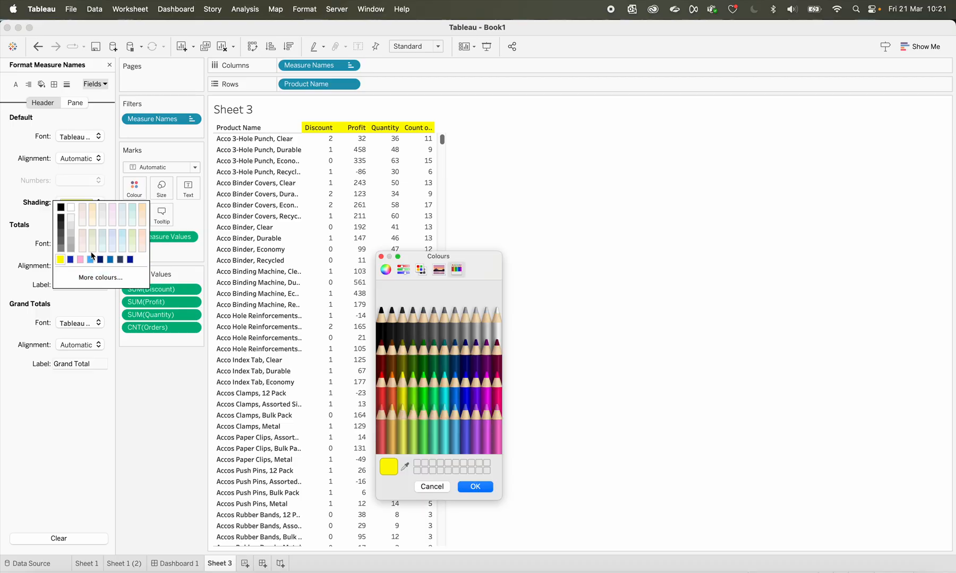
click(433, 487)
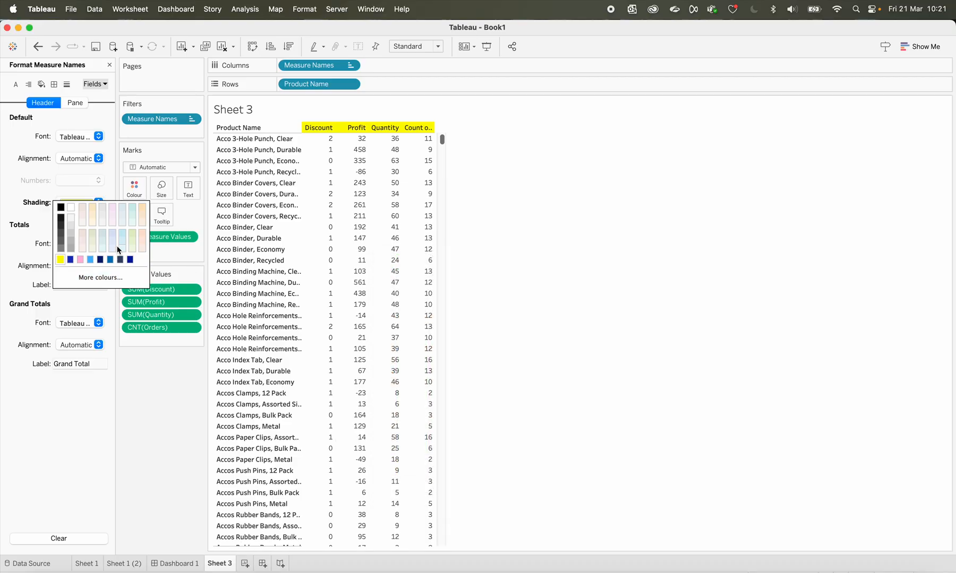
click(71, 207)
click(150, 456)
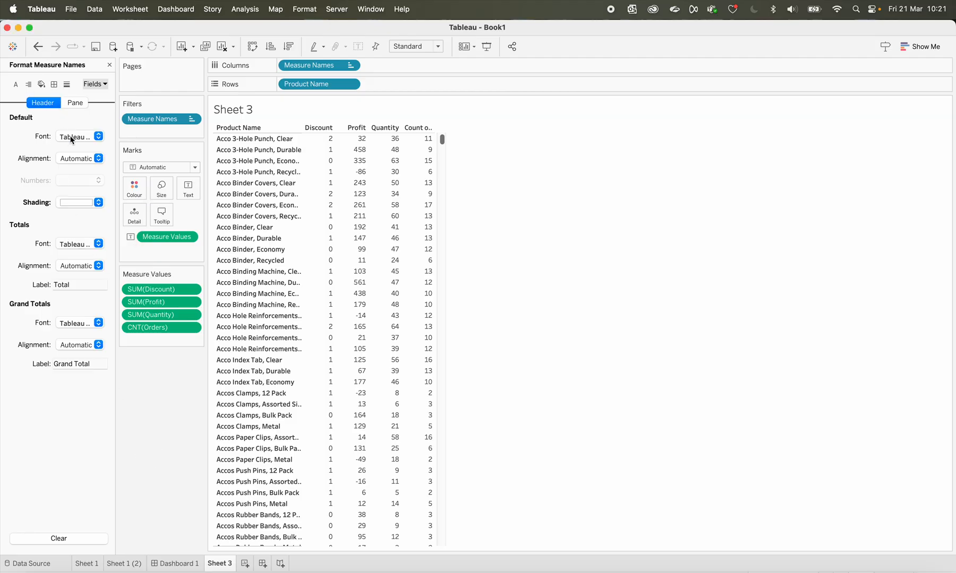
Open Sheet 3's shading settings and add a new blank dashboard to the workbook
click(314, 131)
click(41, 85)
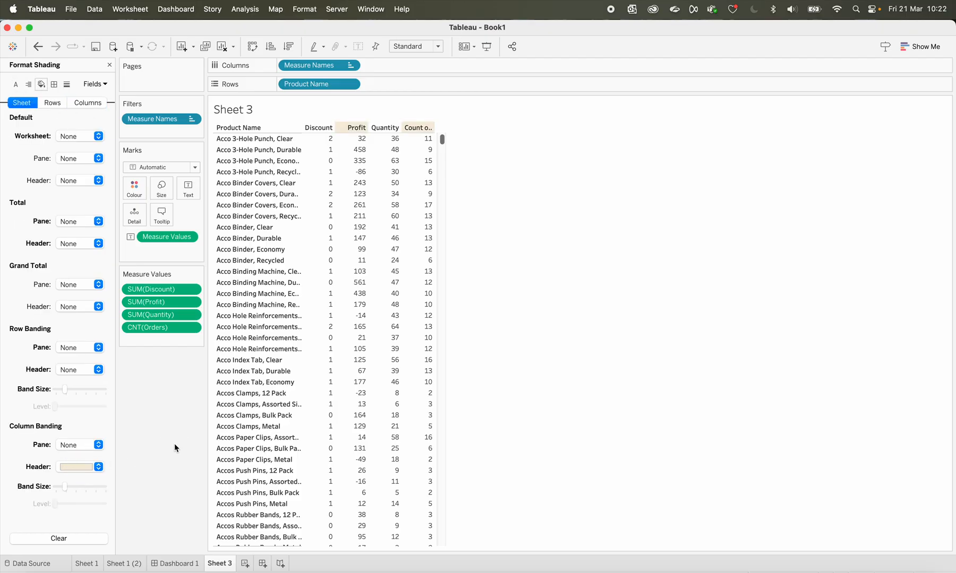
click(263, 565)
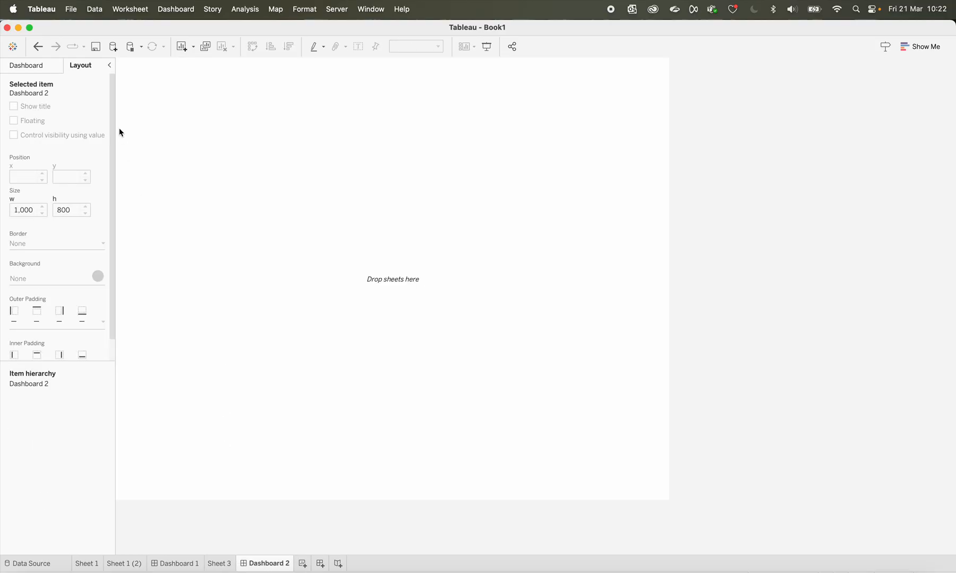
Place Sheet 3 on the blank Dashboard 2 as a tiled object
click(36, 66)
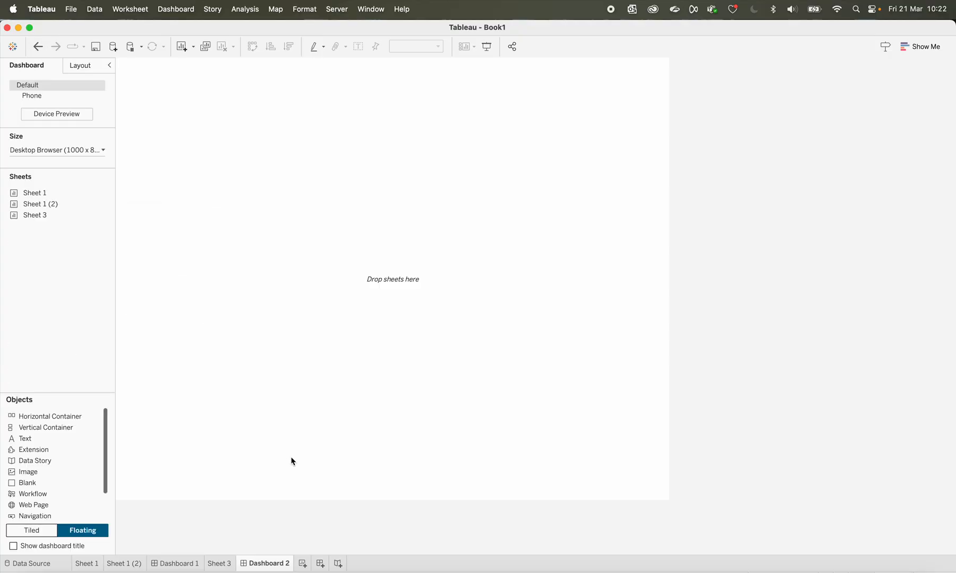
drag(47, 214, 26, 213)
click(32, 531)
drag(70, 213, 233, 197)
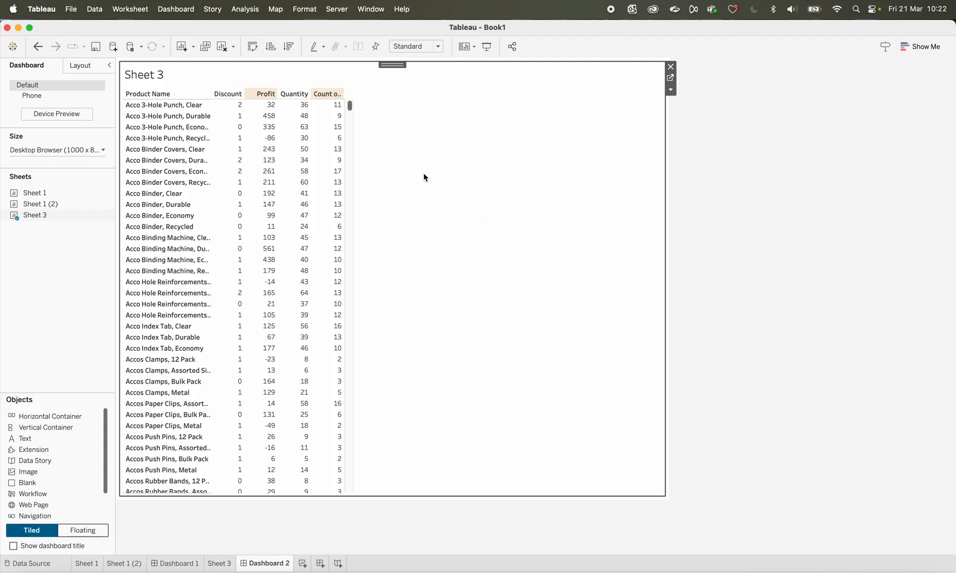
Try the Entire View fit on Sheet 3 in Dashboard 2 and set its fit to Fit Width
click(440, 46)
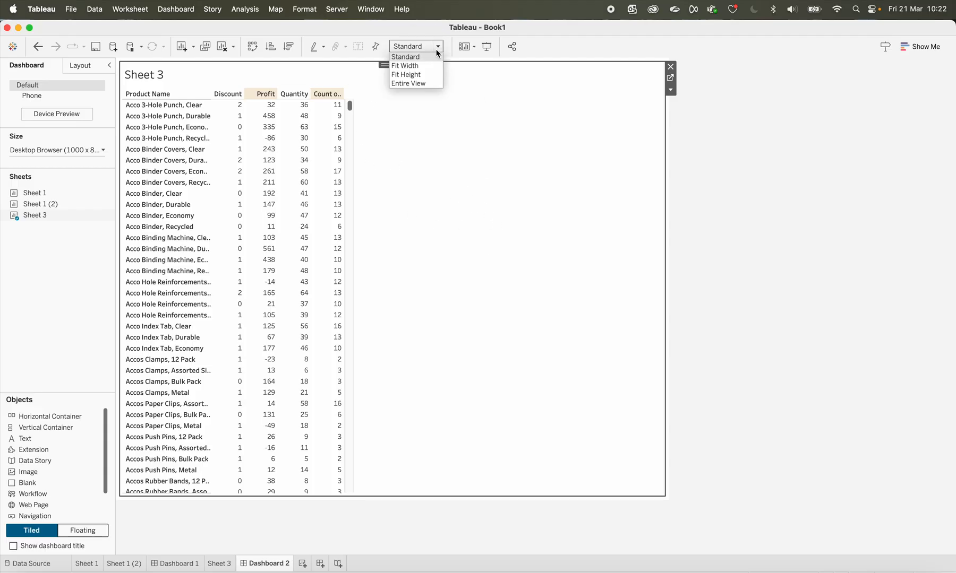
click(420, 84)
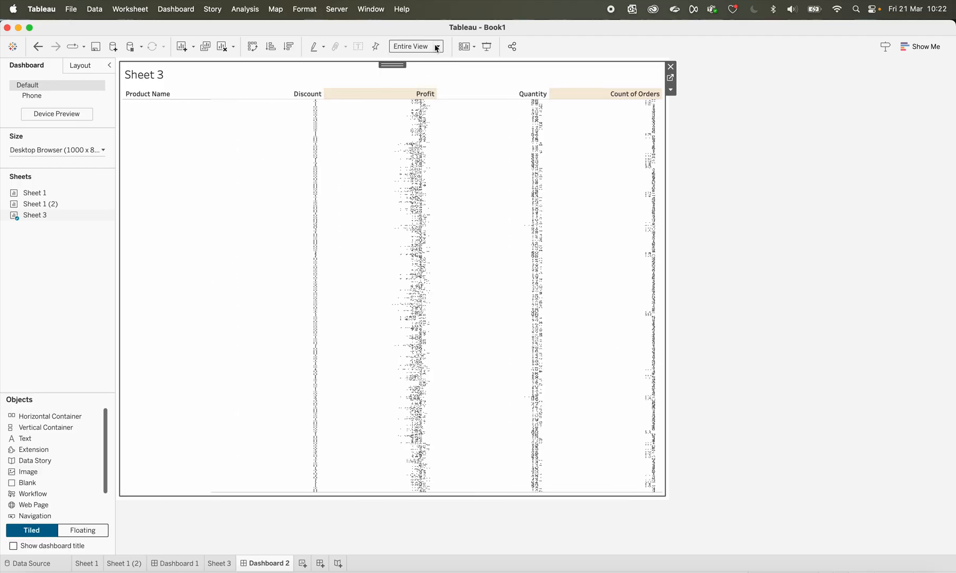
click(440, 46)
click(416, 66)
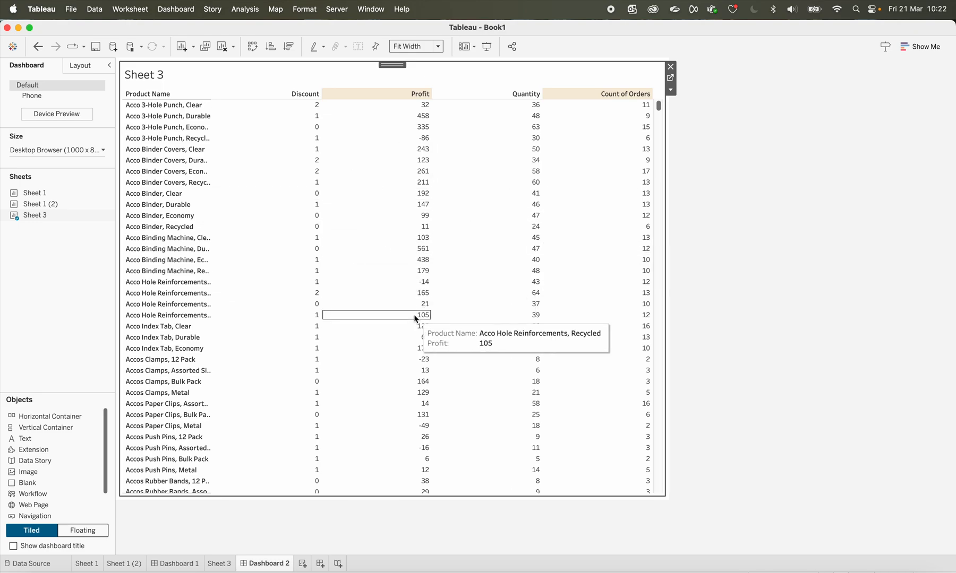
scroll(416, 319, down, 10)
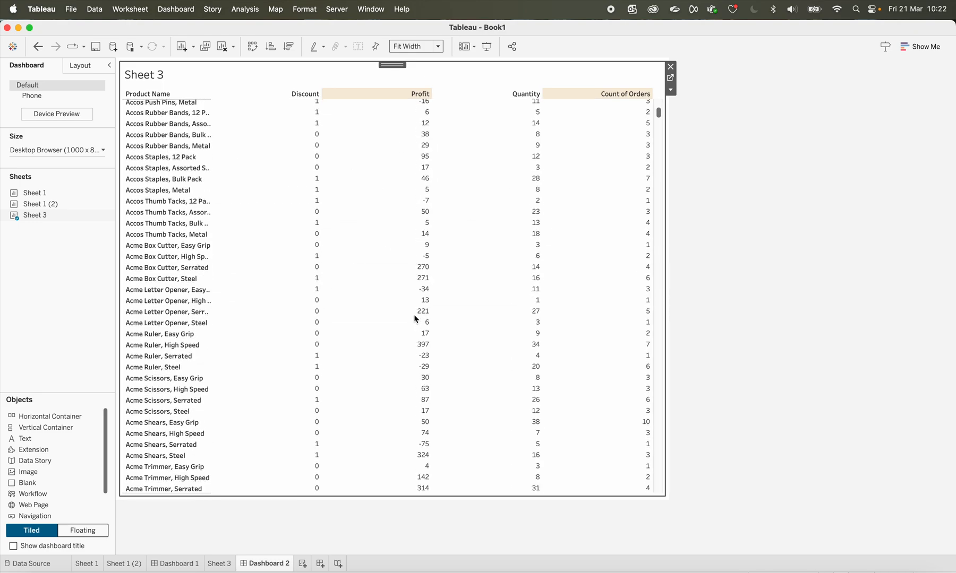
scroll(416, 319, up, 10)
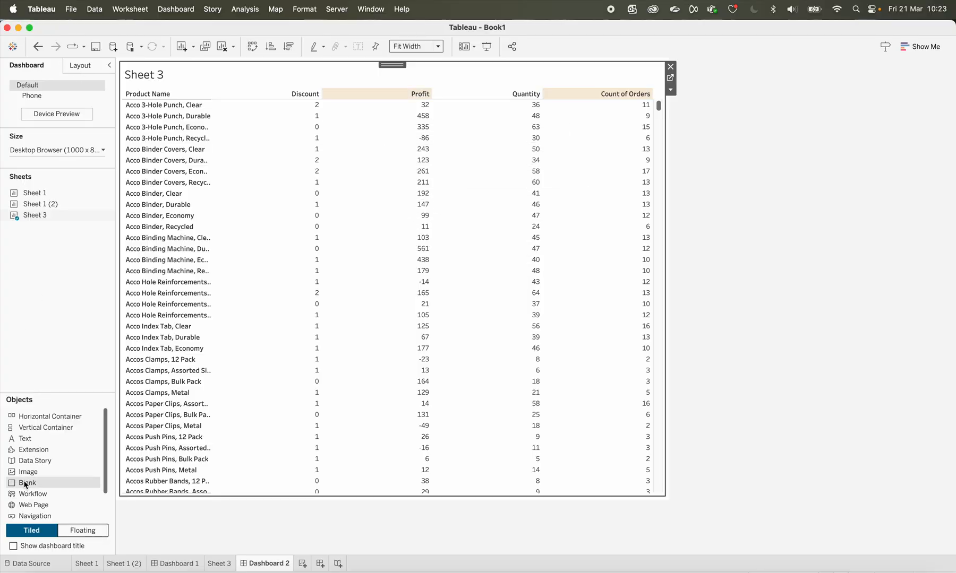
Try placing a floating Blank object over the Discount and Profit columns of Dashboard 2 and remove it
click(81, 531)
drag(26, 483, 249, 210)
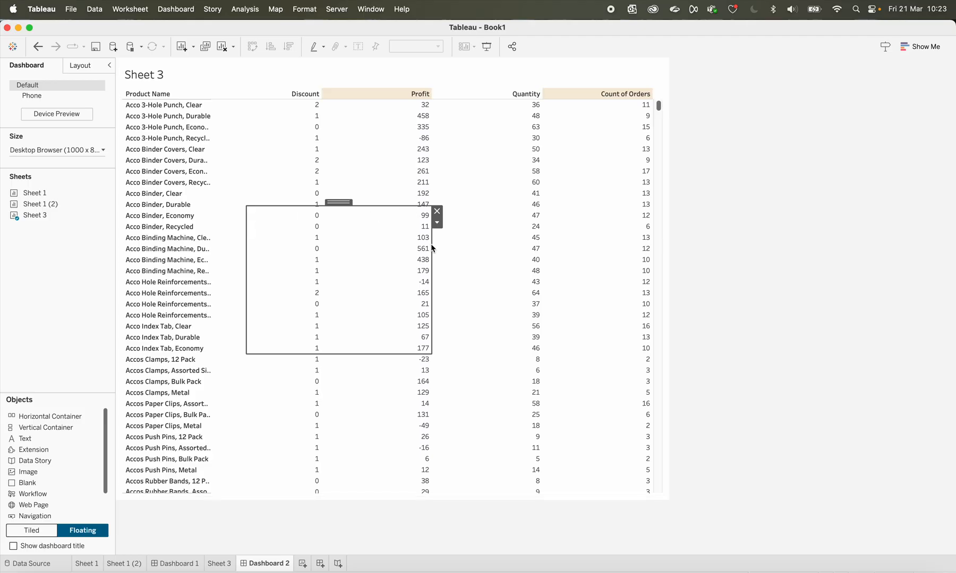
drag(340, 204, 325, 93)
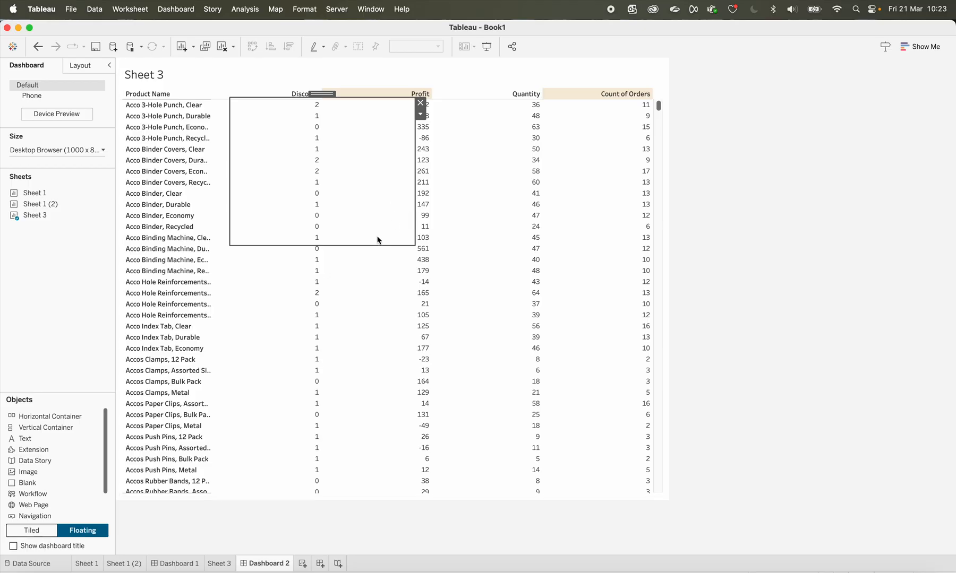
click(346, 211)
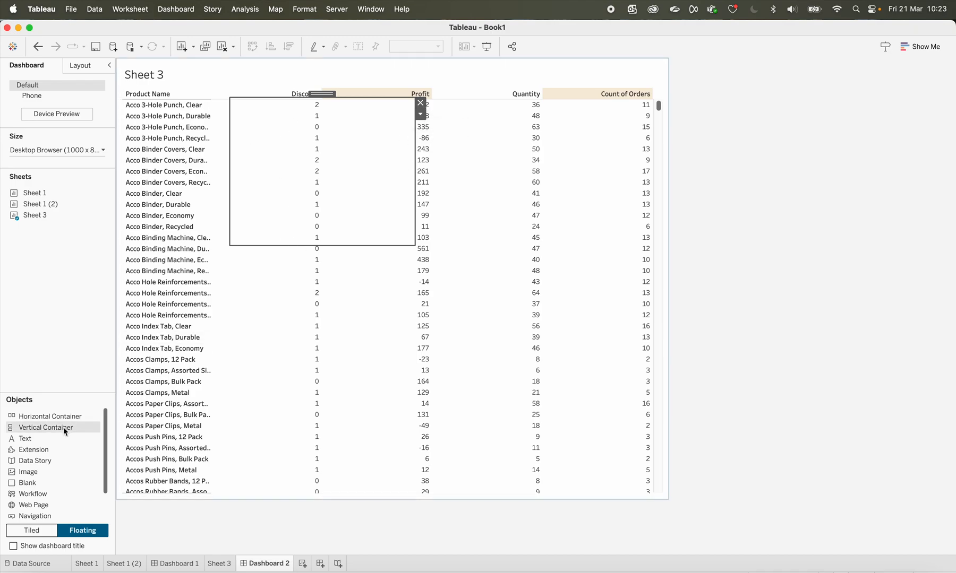
click(421, 103)
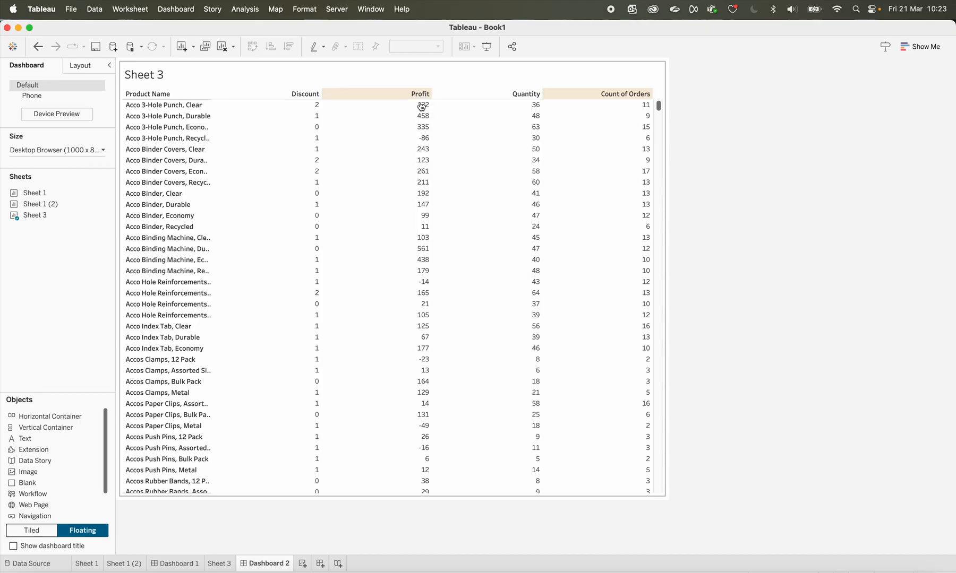
On Dashboard 1, set the background opacity of the yellow Blank over the Discount column to 16%, trying 98% first
click(186, 562)
click(331, 131)
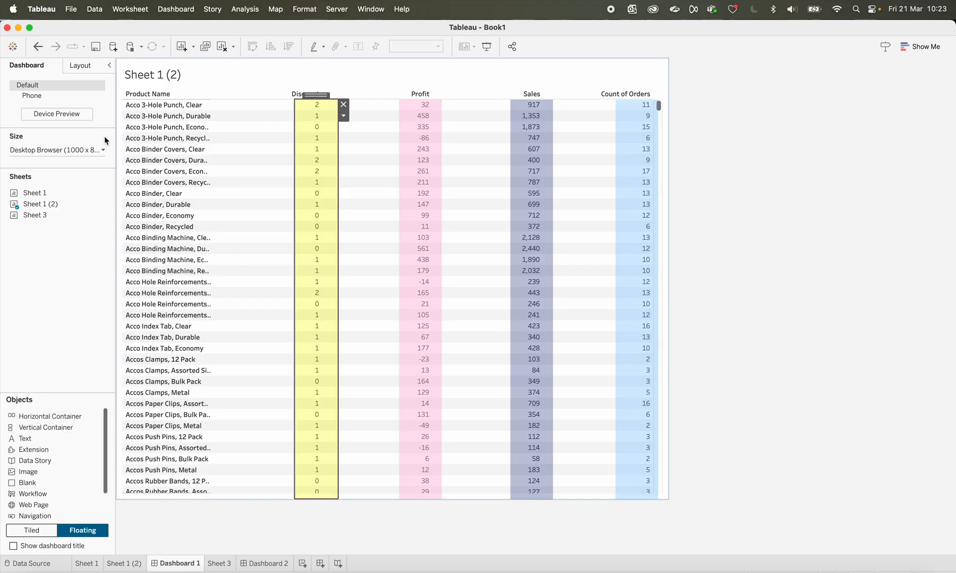
click(82, 66)
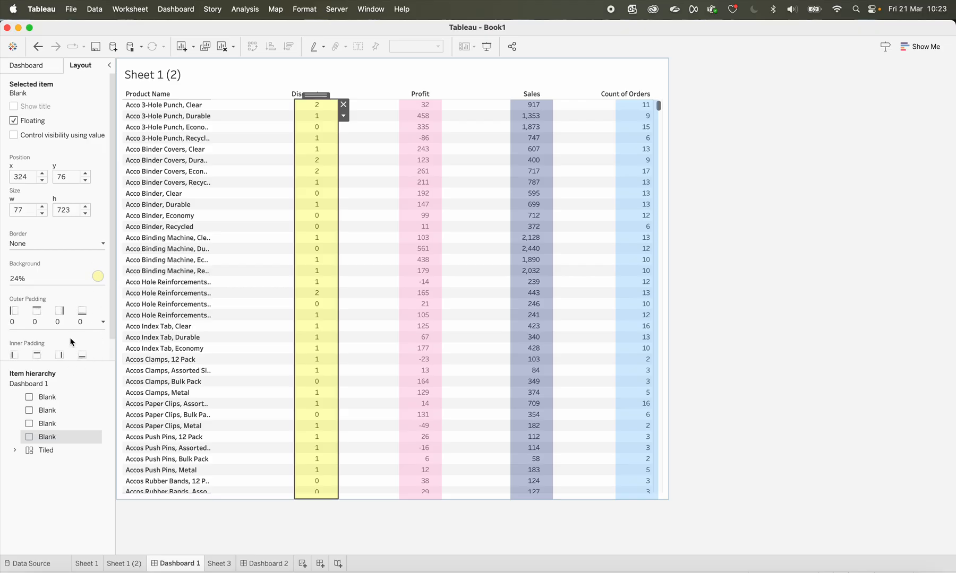
scroll(72, 342, down, 2)
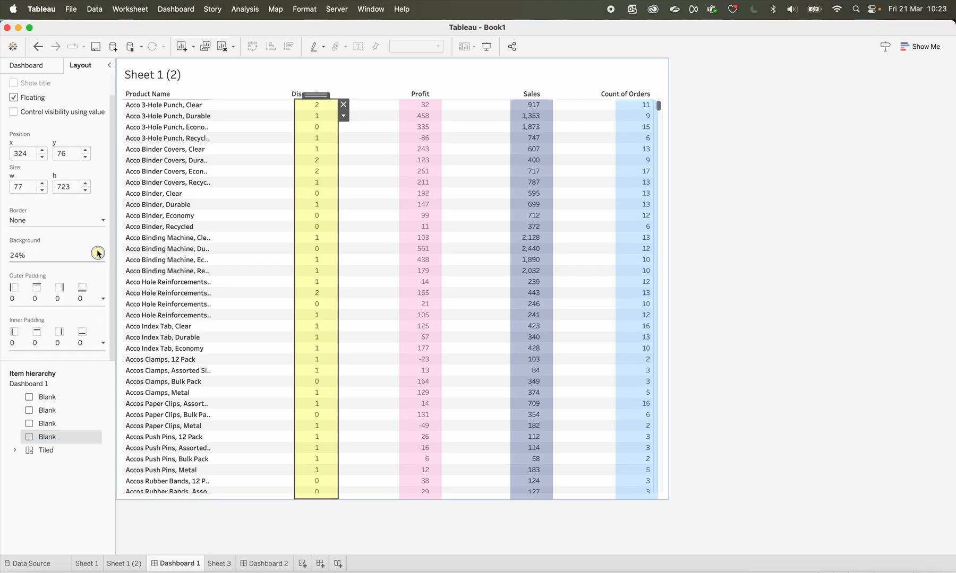
click(97, 253)
drag(34, 406, 72, 406)
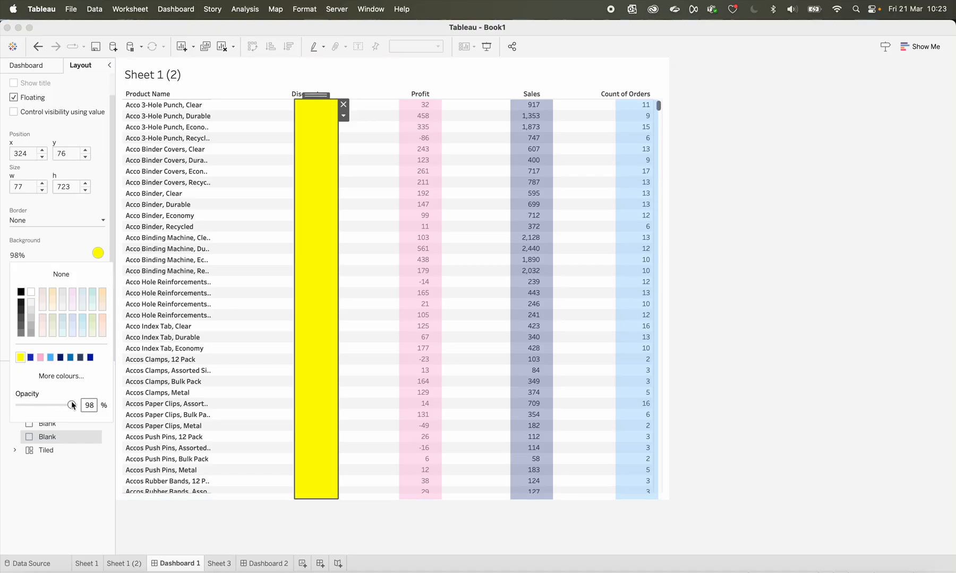
click(72, 405)
drag(72, 406, 30, 406)
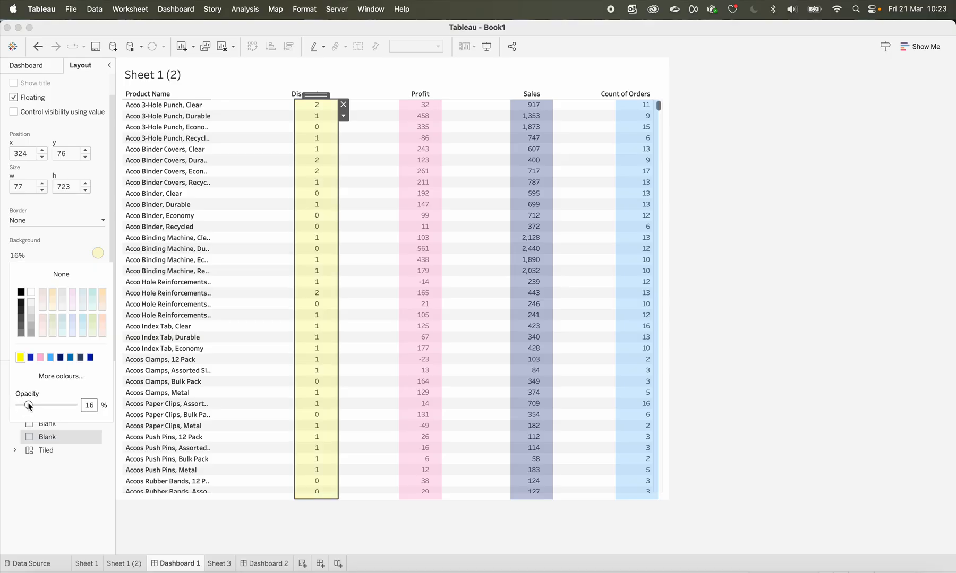
Open the background colour settings of the pink Blank over the Profit column
click(434, 238)
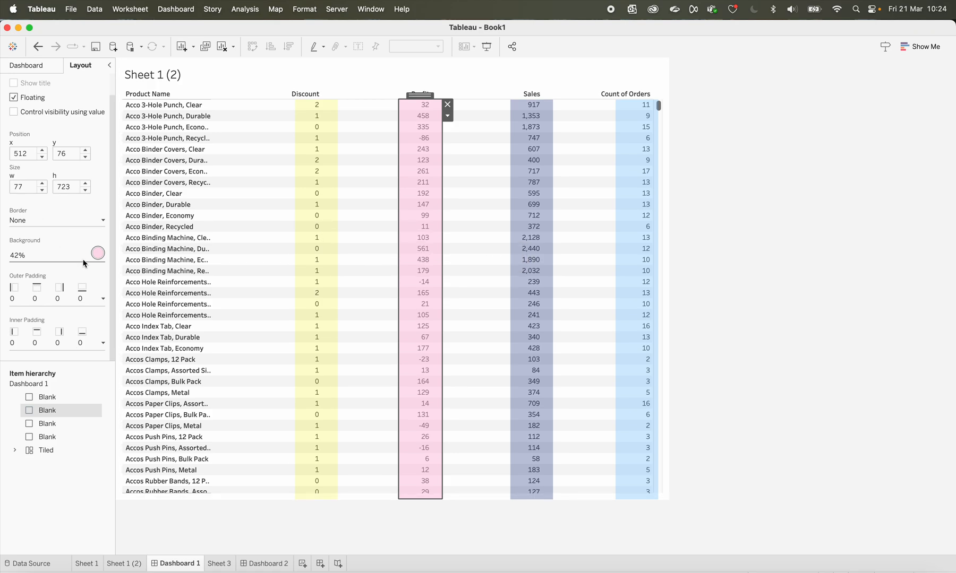
click(98, 253)
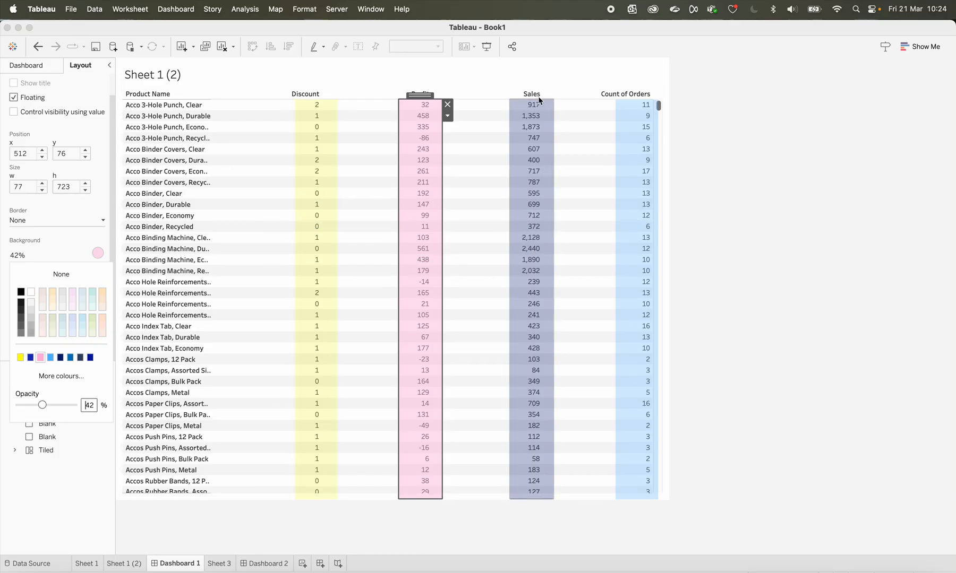
Try the Standard fit on Sheet 1 (2) in Dashboard 1 and restore Fit Width
click(482, 76)
click(439, 46)
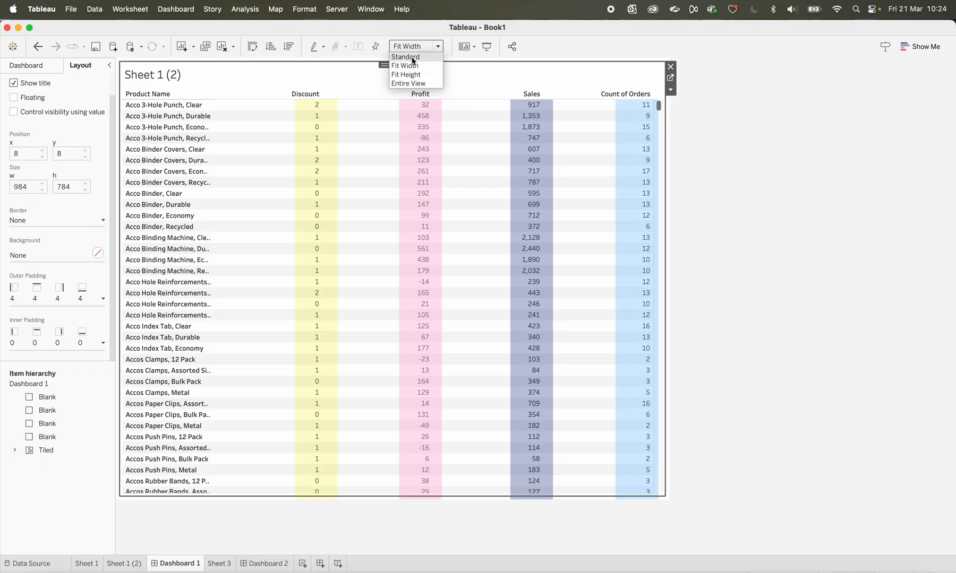
click(412, 58)
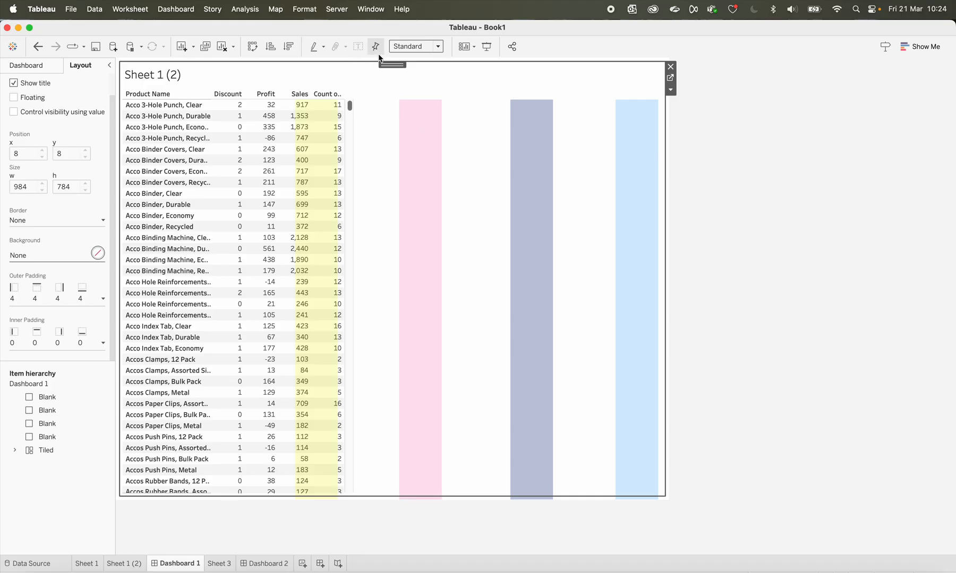
click(438, 46)
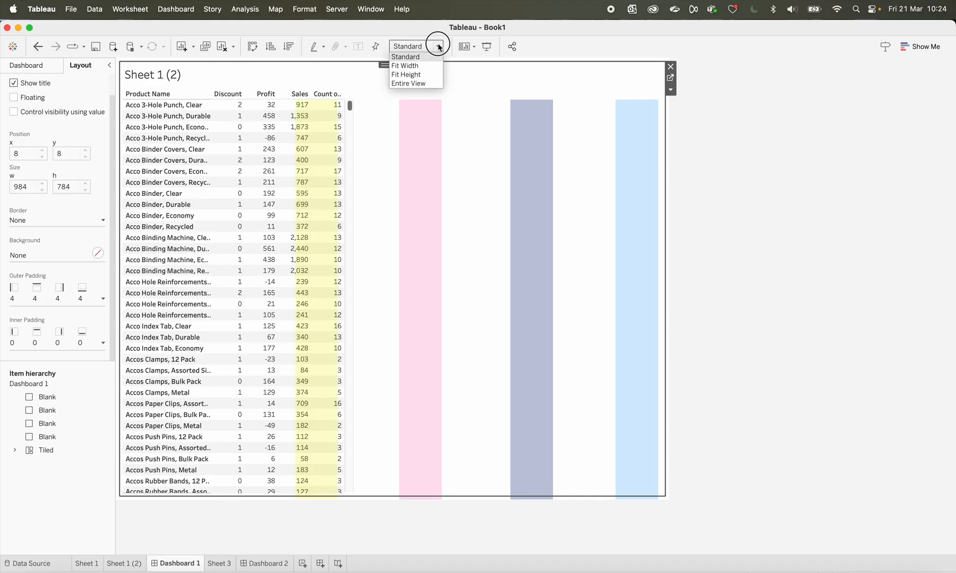
click(406, 66)
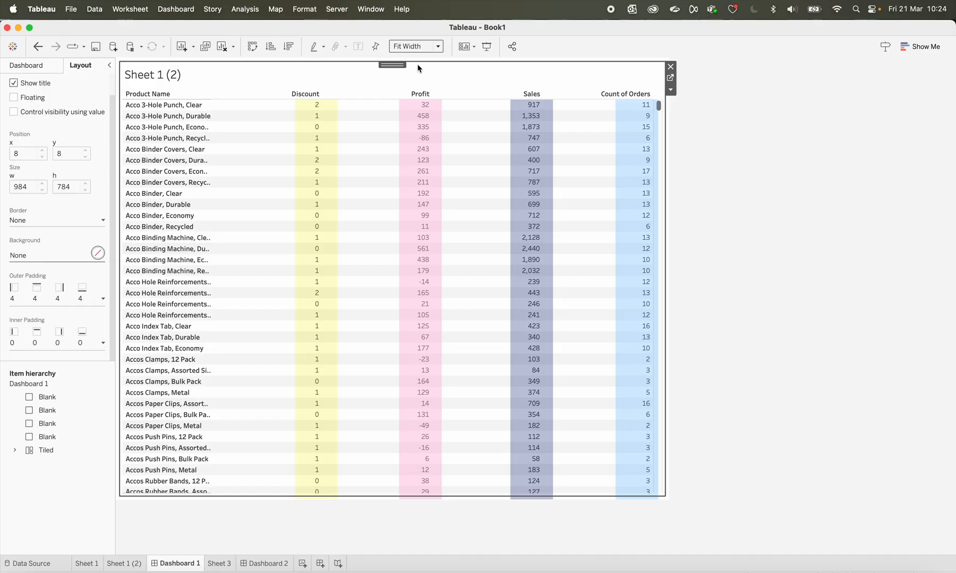
Examine how the coloured overlays cover the measure columns throughout Dashboard 1's product list, and open the Sheet 1 (2) worksheet
scroll(461, 172, down, 9)
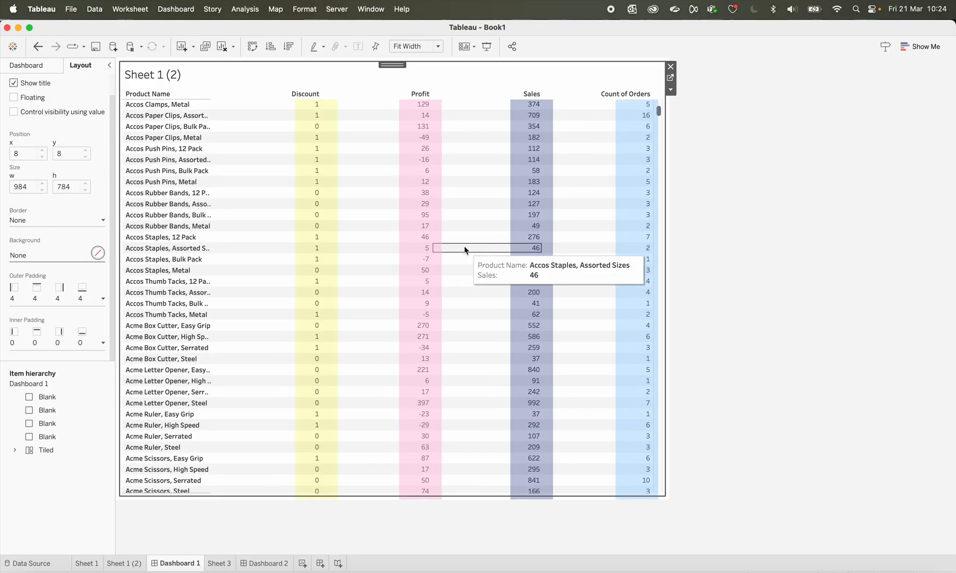
scroll(465, 250, down, 15)
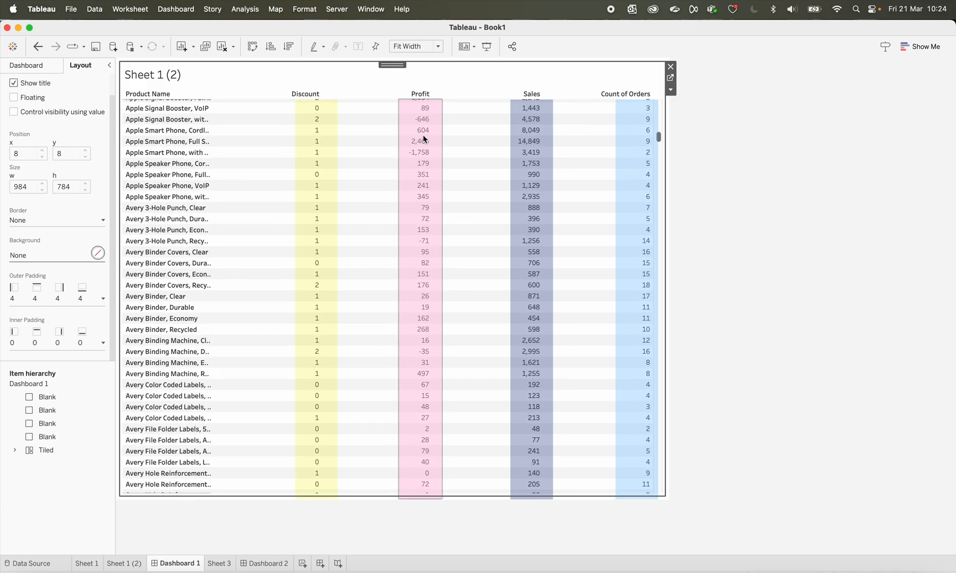
scroll(443, 196, down, 5)
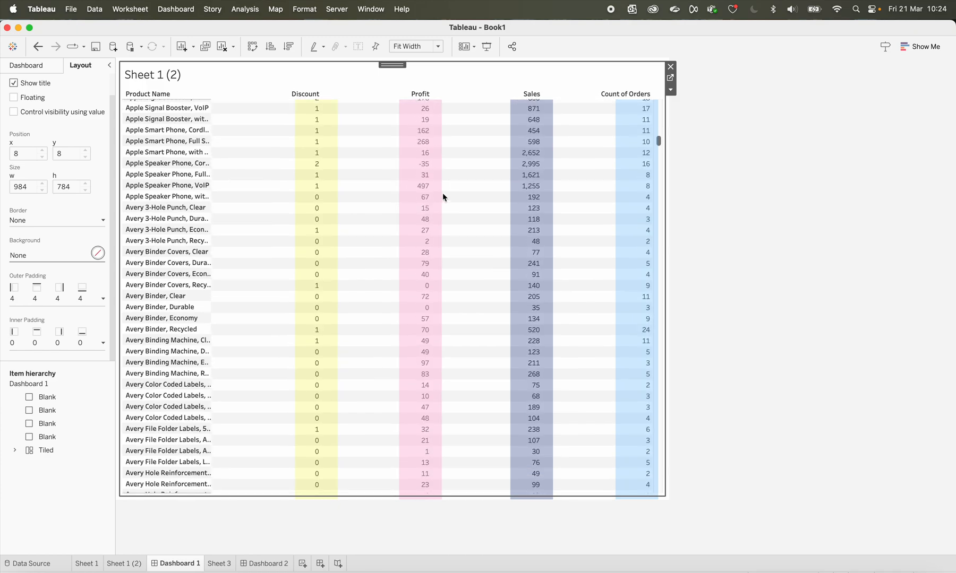
scroll(443, 197, down, 5)
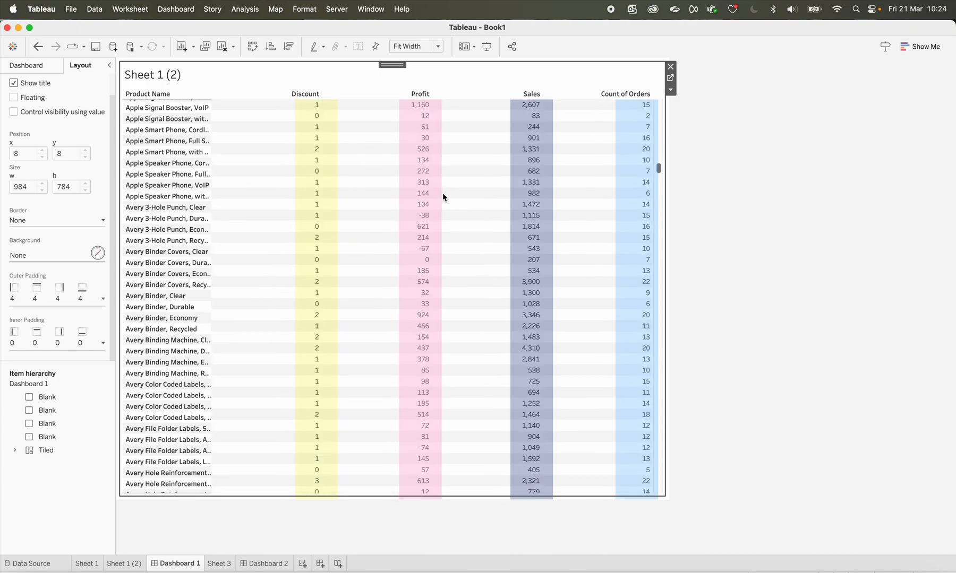
scroll(443, 198, down, 5)
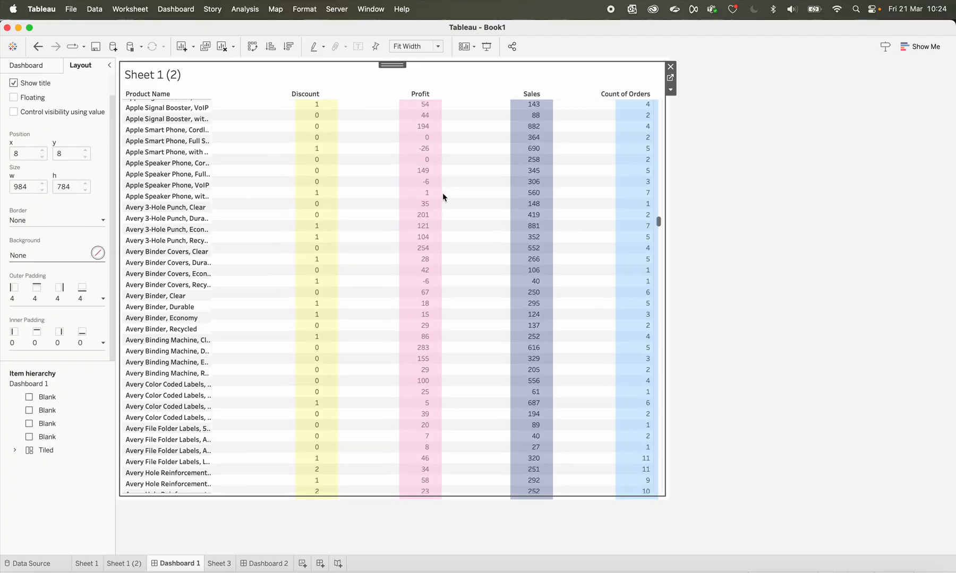
scroll(443, 196, down, 5)
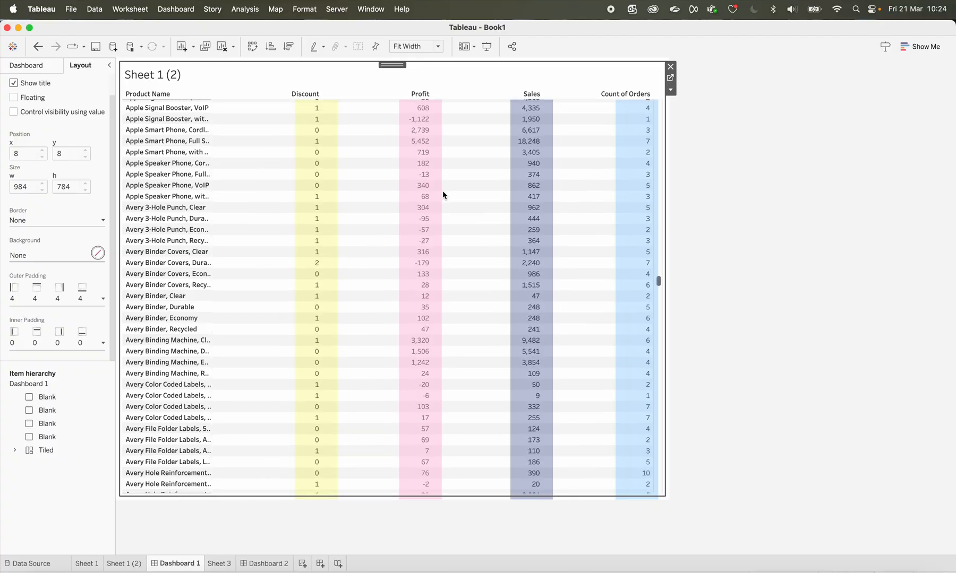
scroll(443, 195, down, 5)
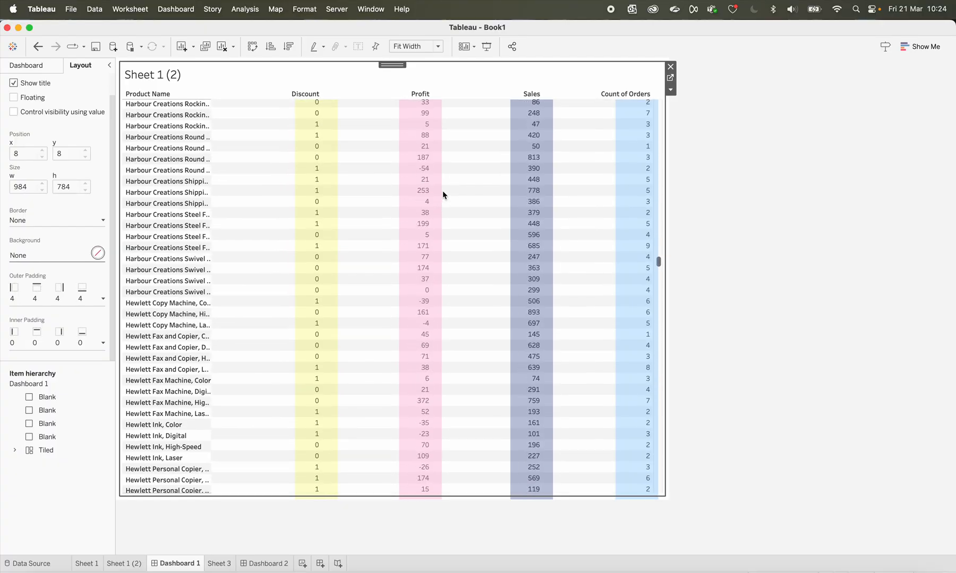
scroll(444, 196, up, 2)
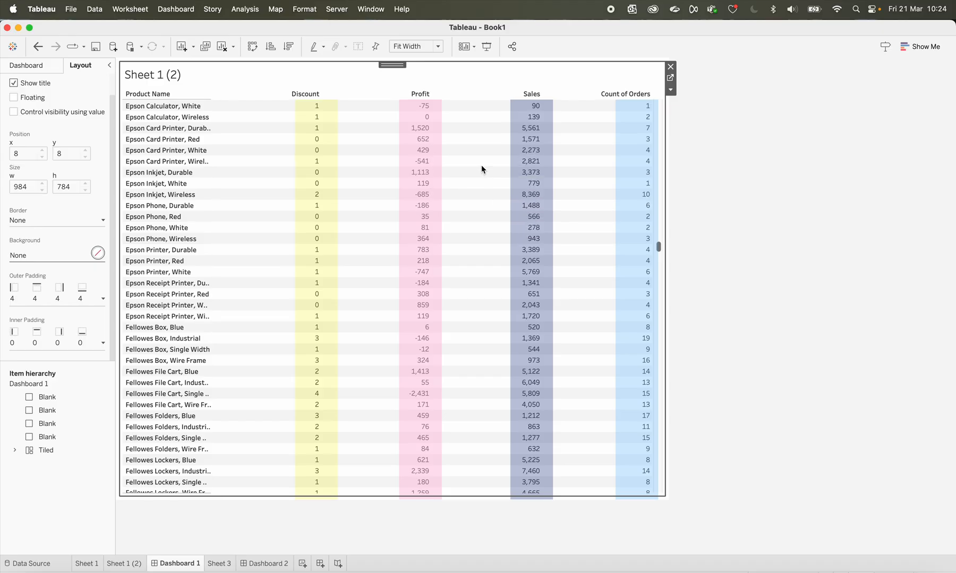
scroll(481, 169, up, 4)
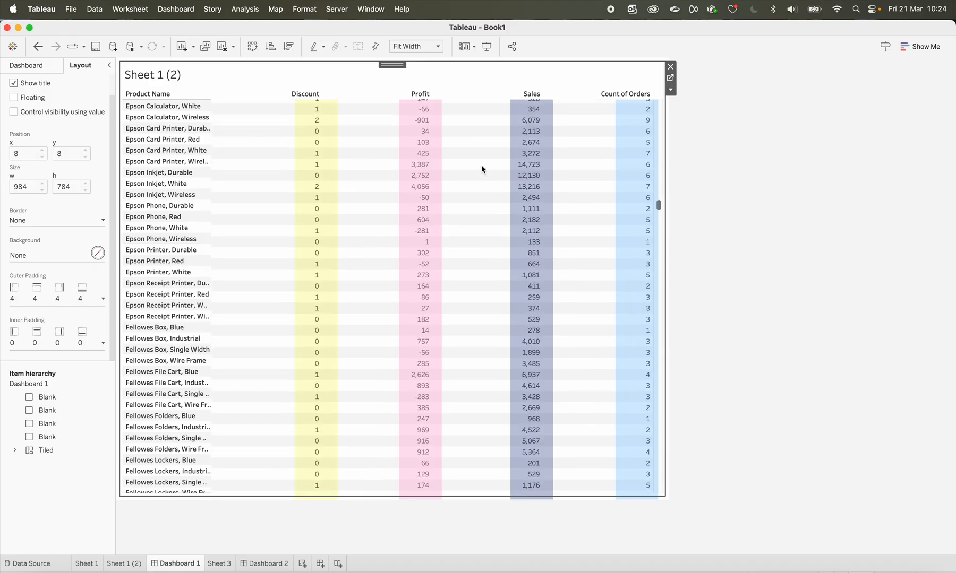
scroll(482, 169, up, 2)
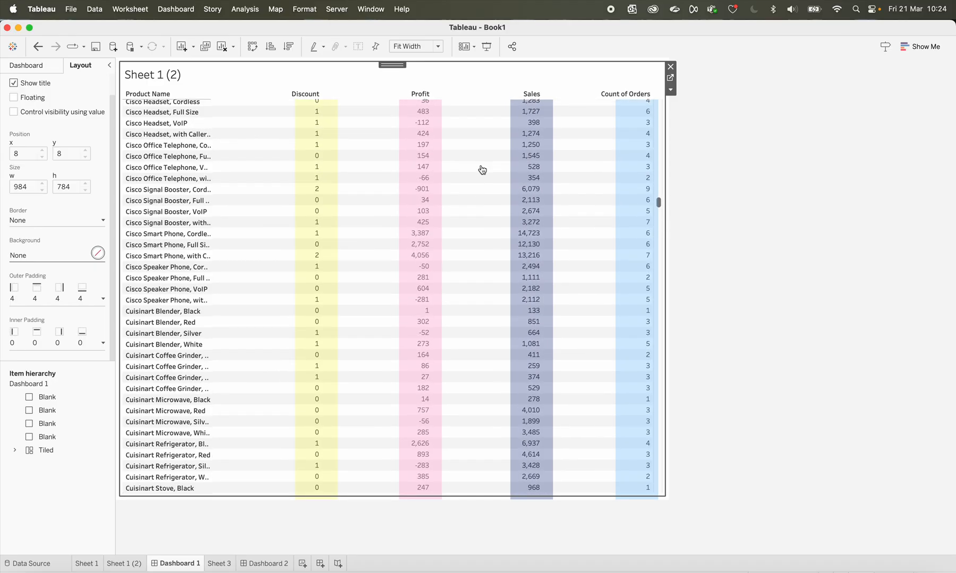
scroll(482, 169, up, 5)
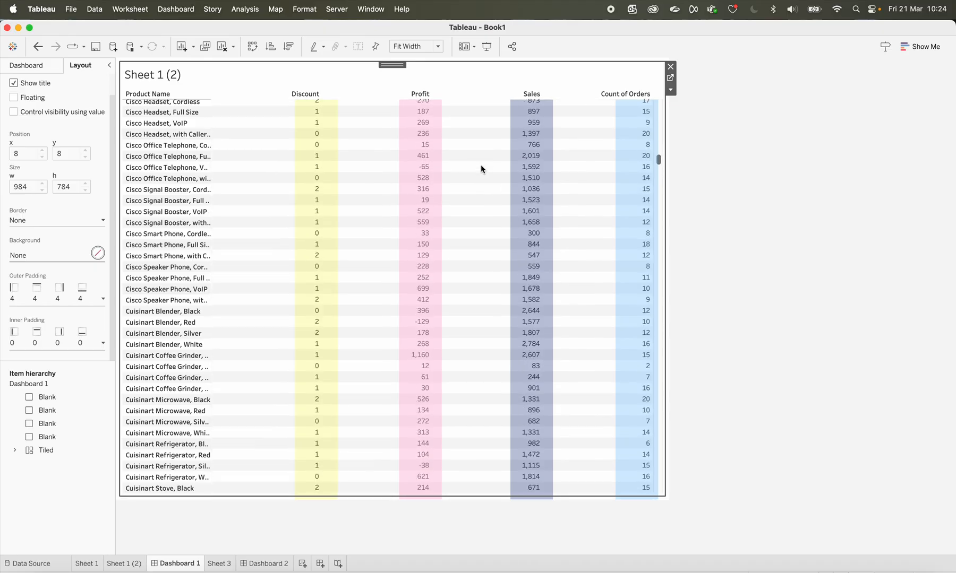
scroll(481, 169, up, 5)
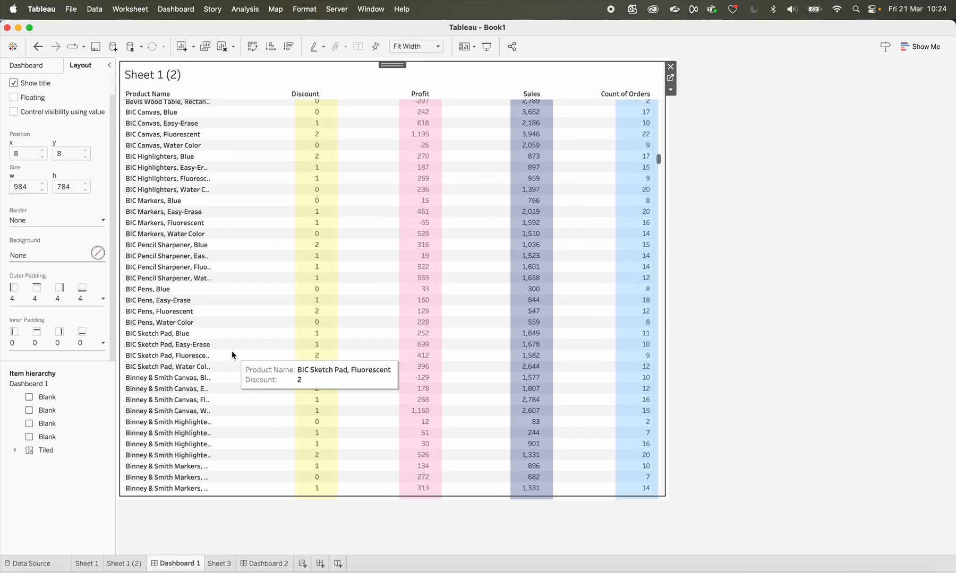
click(127, 564)
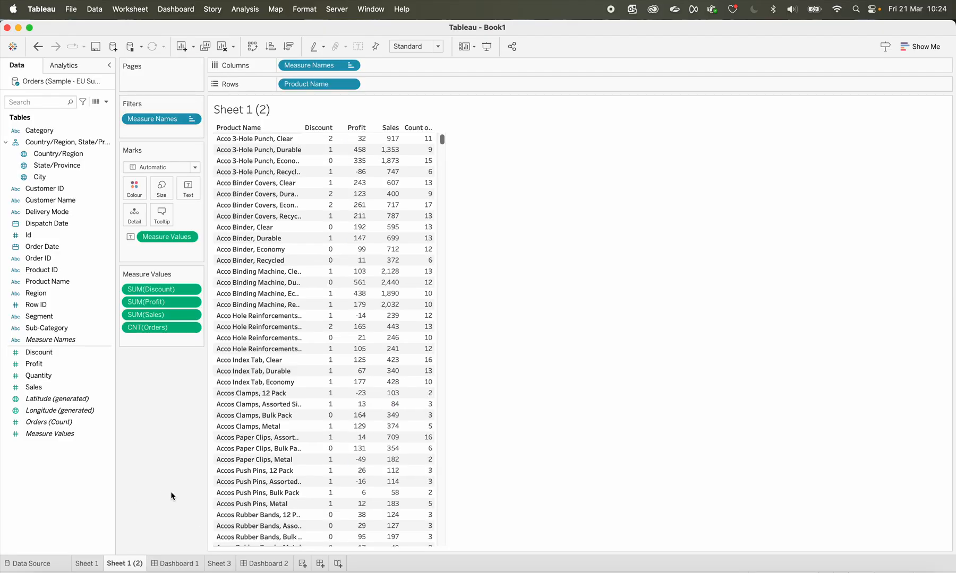
Look back at Dashboard 1, and add column grand totals to the product table on Sheet 1 (2)
click(178, 564)
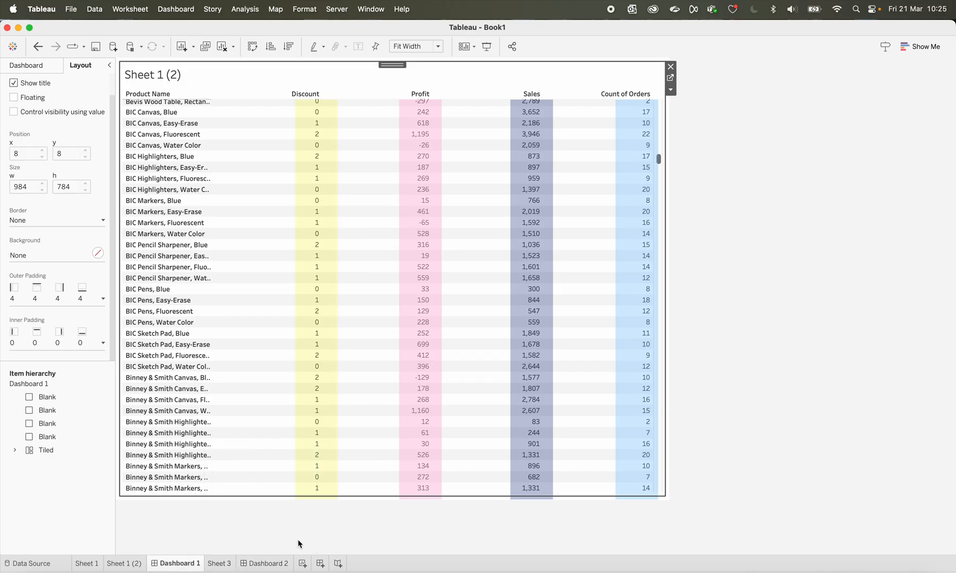
click(127, 564)
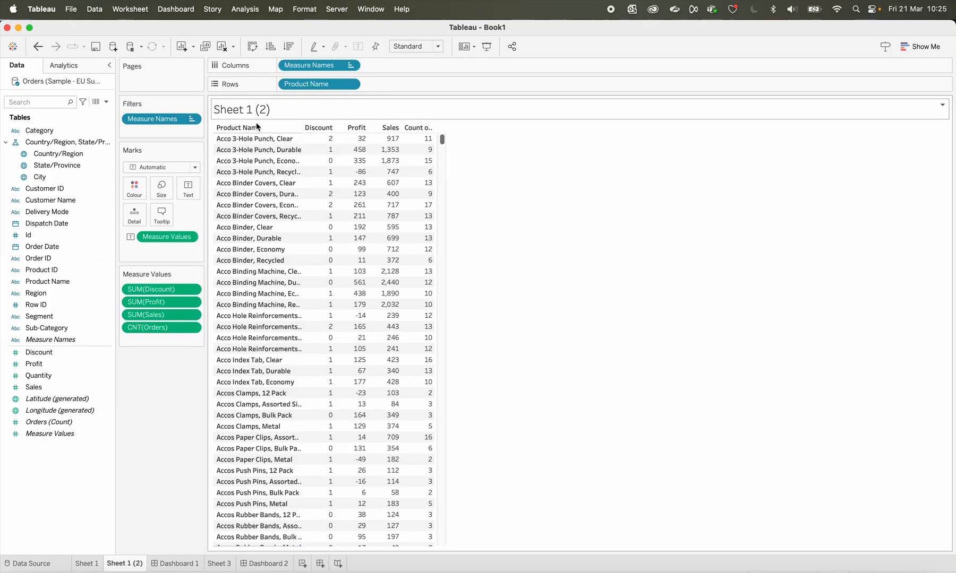
click(65, 66)
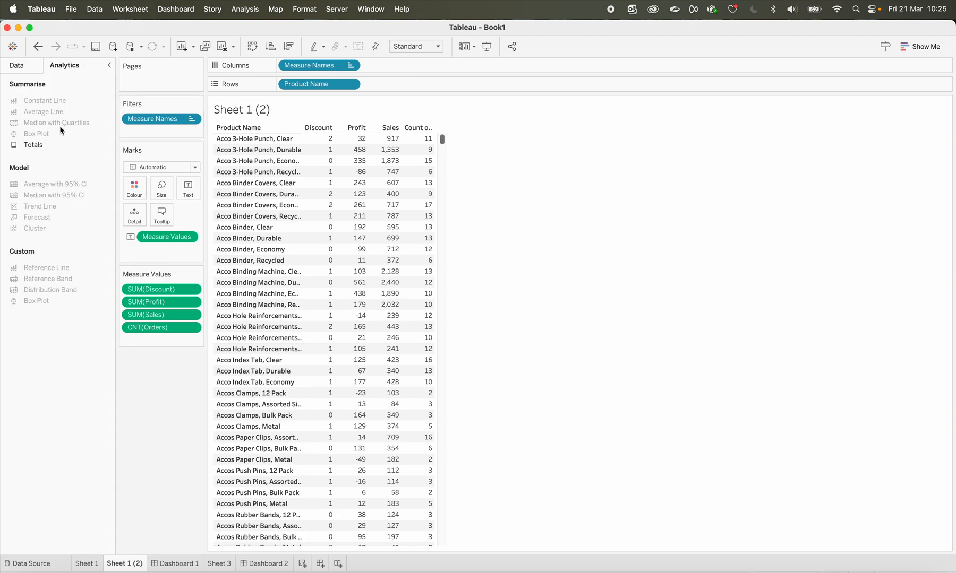
drag(35, 142, 370, 144)
Shade the pane of the Grand Total row yellow at the end of Sheet 1 (2)'s product table
scroll(387, 282, down, 20)
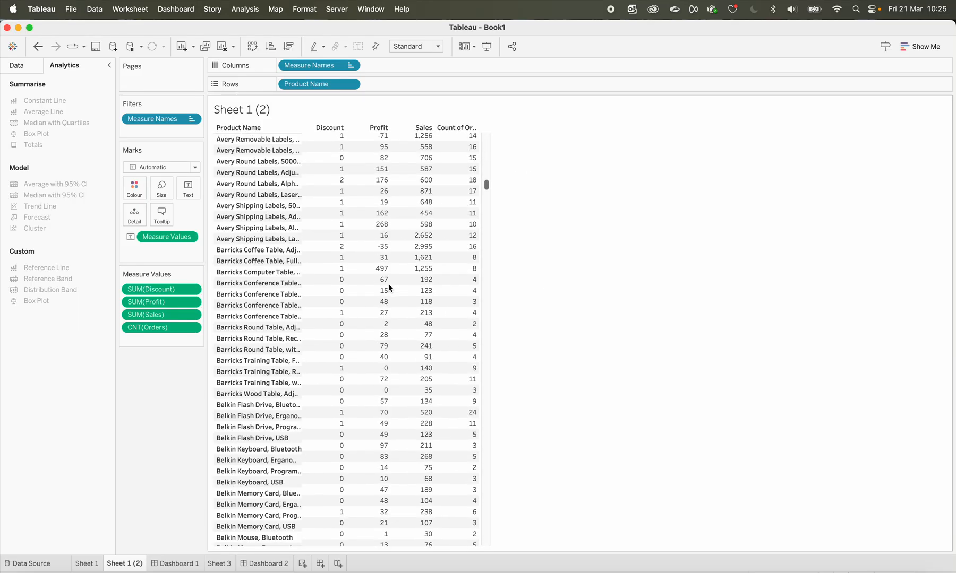
drag(486, 197, 486, 540)
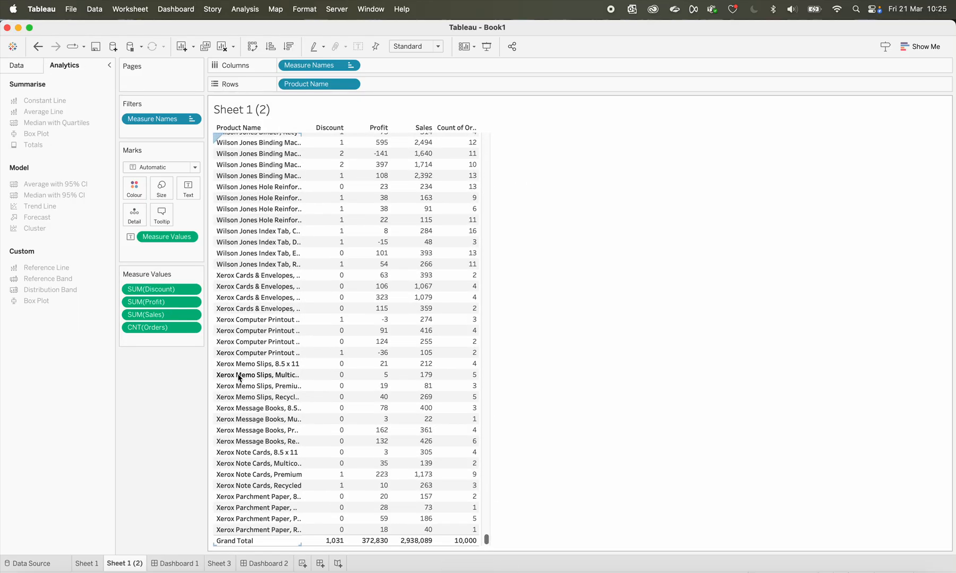
right_click(338, 488)
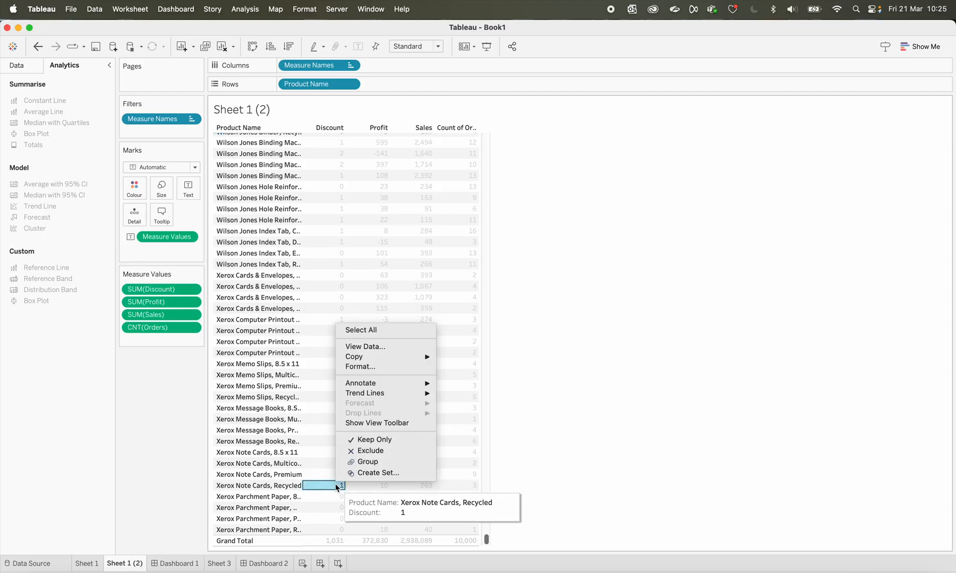
click(372, 367)
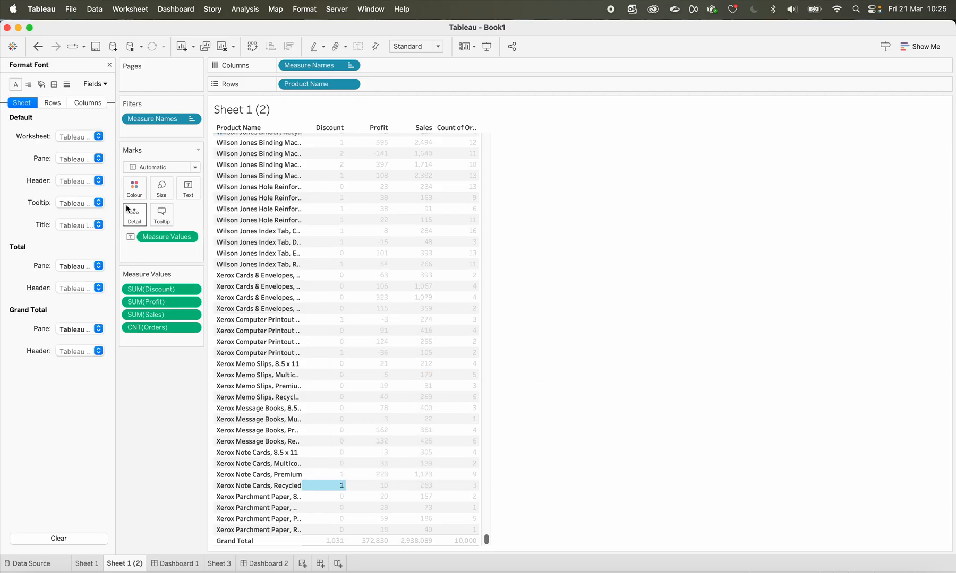
click(42, 85)
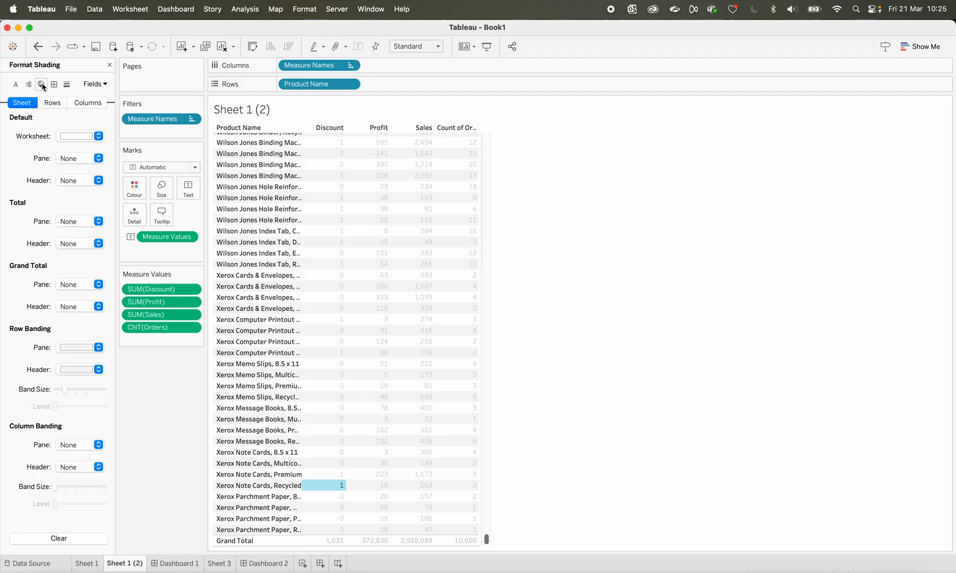
click(75, 287)
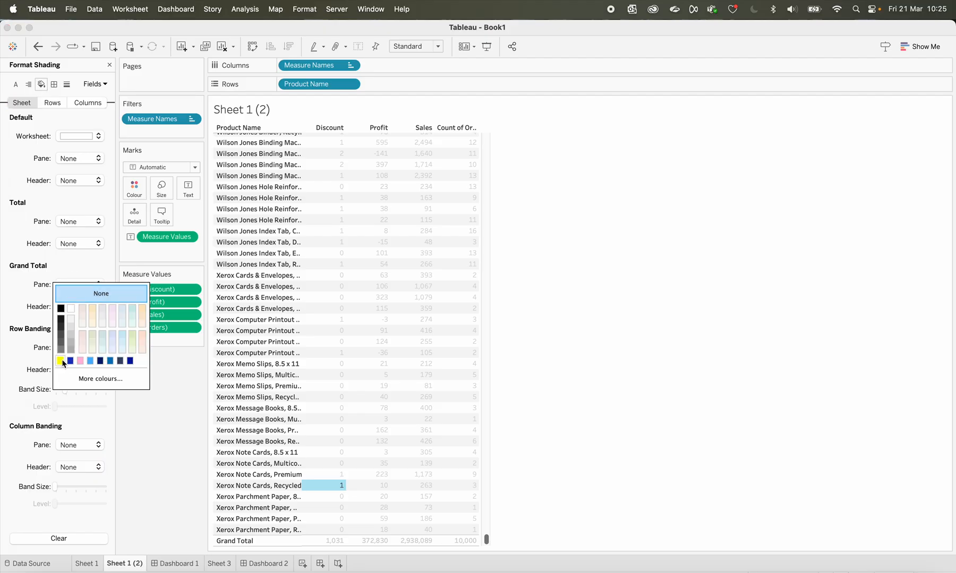
click(62, 362)
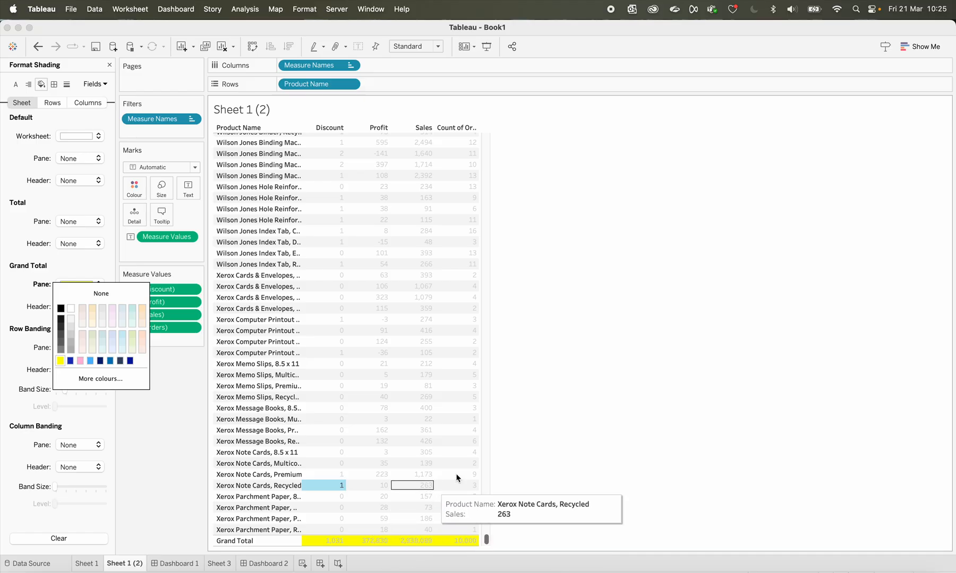
click(542, 472)
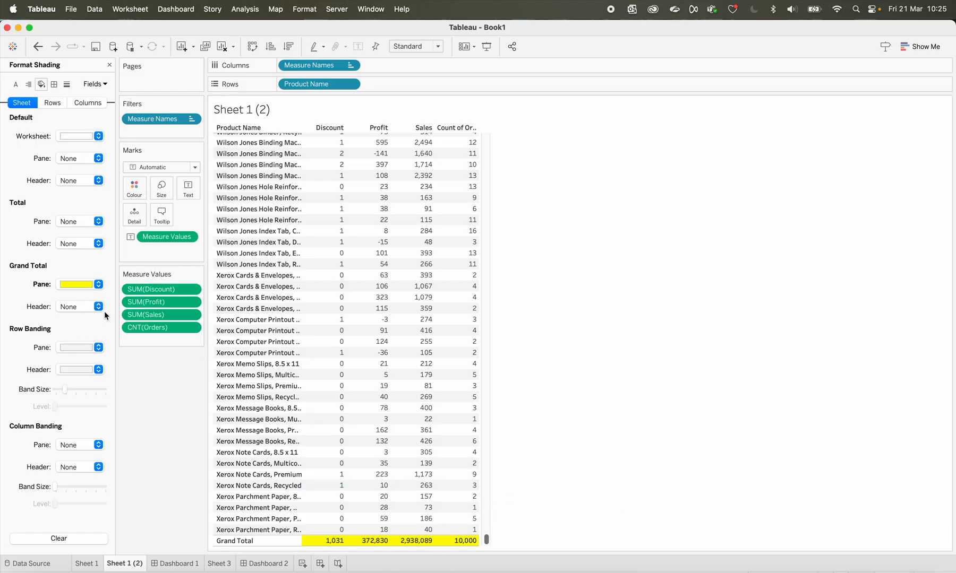
Shade the header of the Grand Total row pink
click(78, 306)
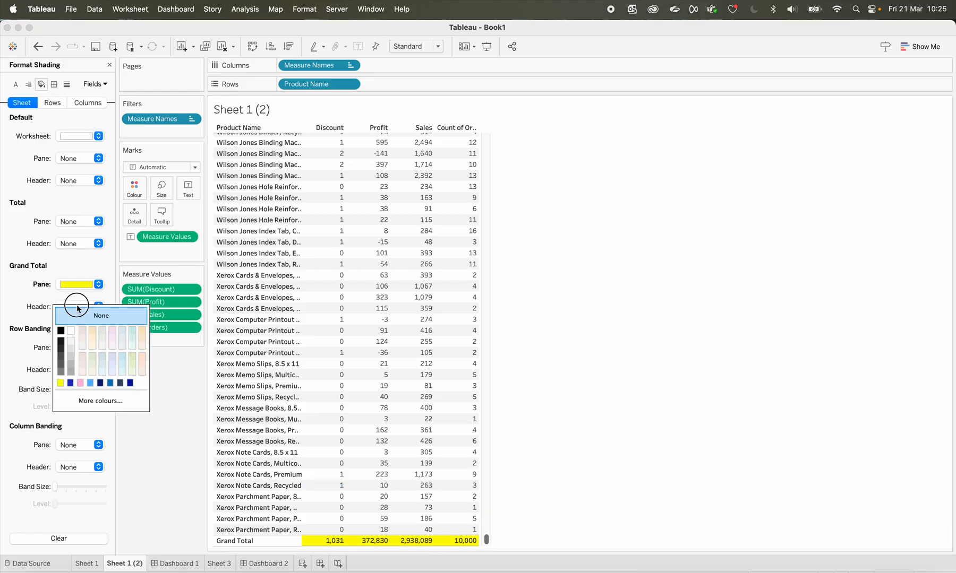
click(80, 384)
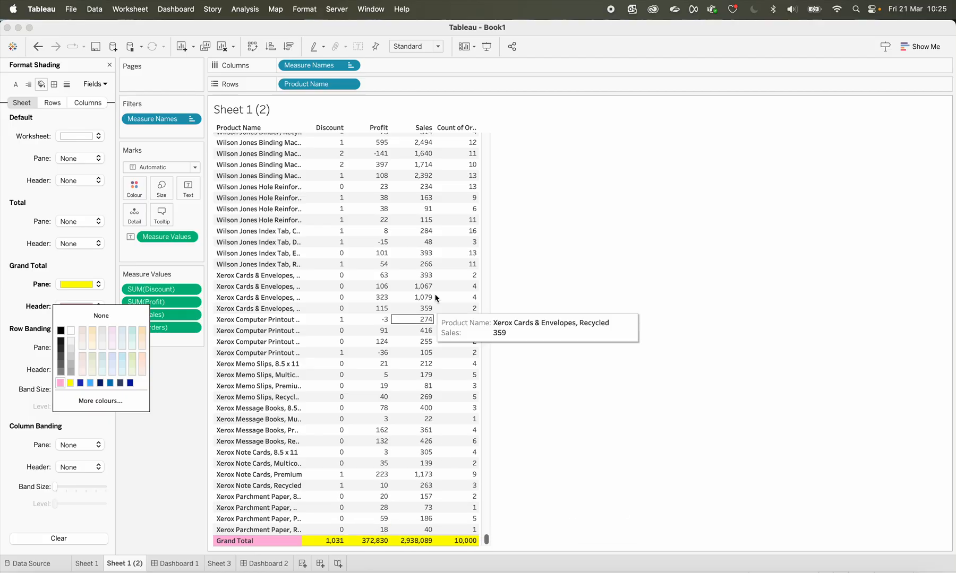
click(558, 285)
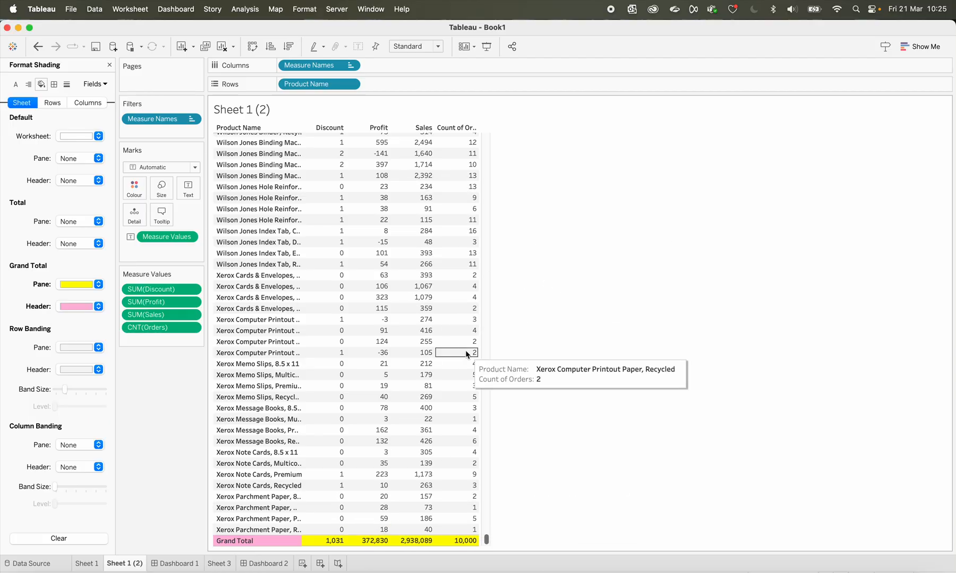